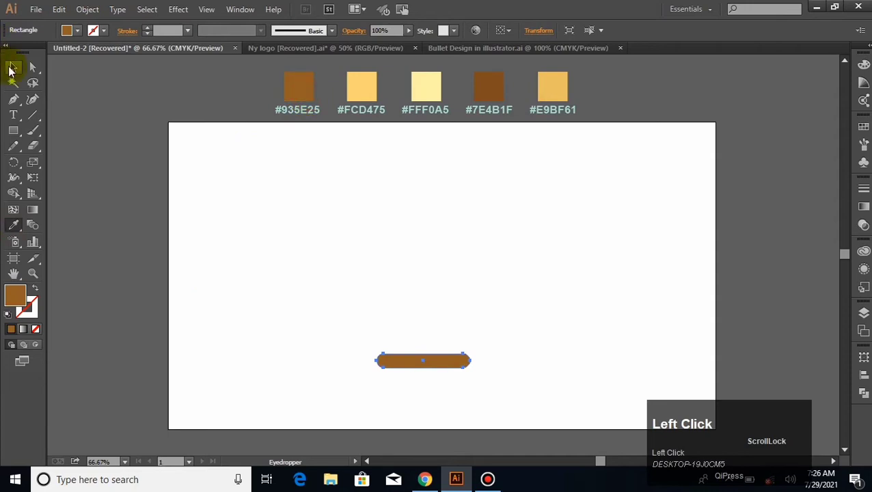
Step: Draw a rectangle about 69 px wide and 33 px high across the middle of the brown rounded bar, filled with #FCD475
left_click(224, 228)
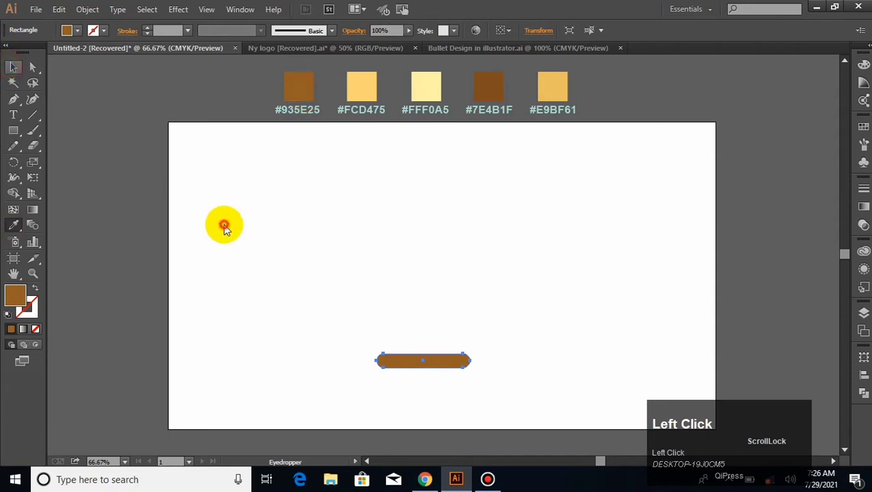
left_click(13, 130)
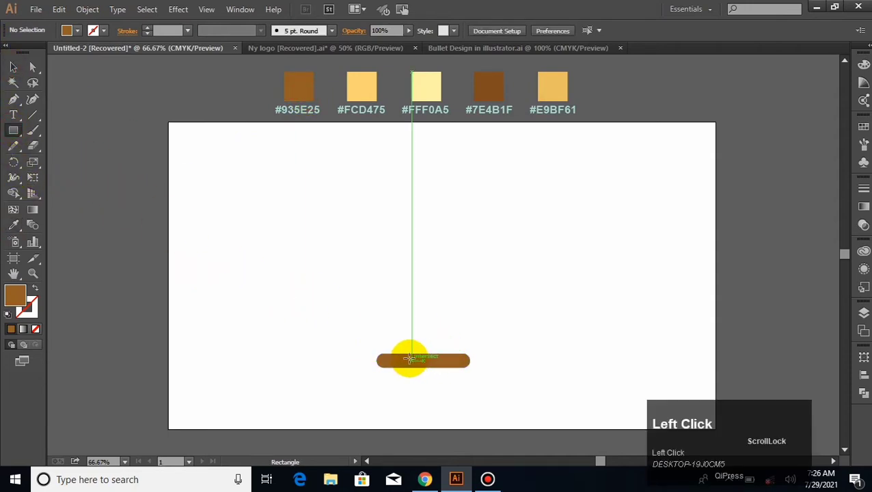
left_click_drag(409, 353, 436, 367)
left_click(16, 225)
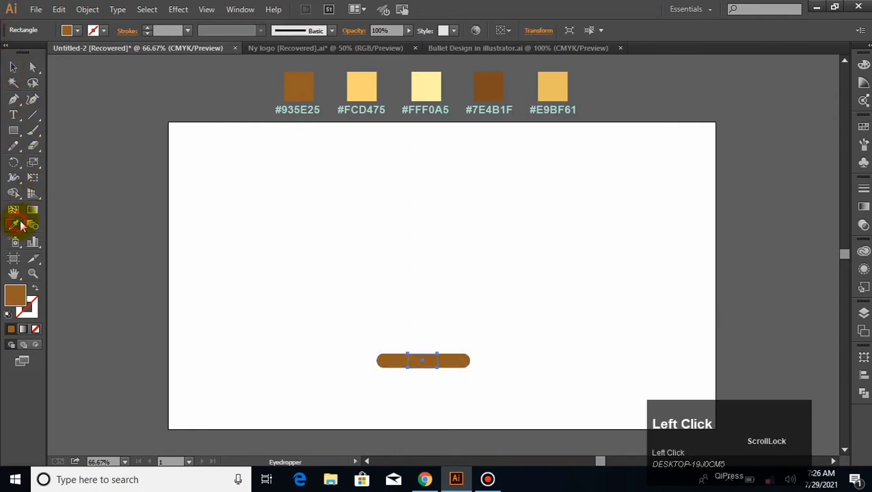
left_click(355, 91)
left_click(12, 69)
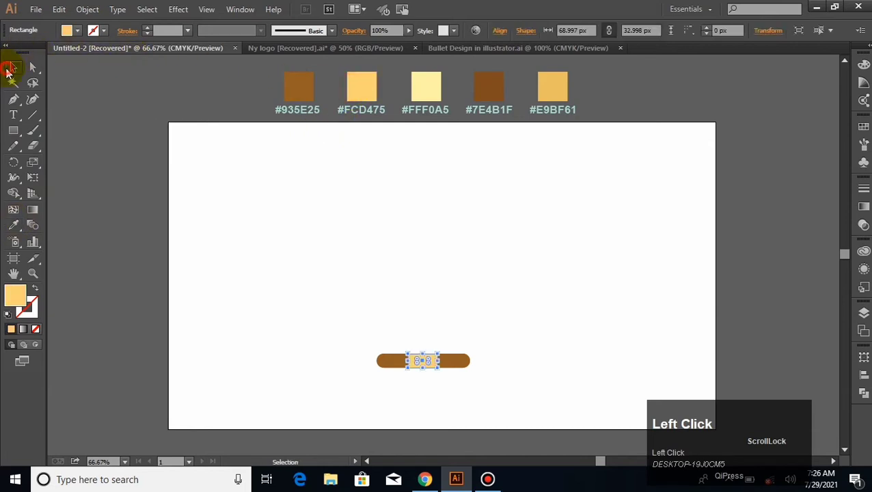
left_click(193, 157)
Step: Narrow the light rectangle slightly from its right edge and centre it horizontally on the brown rounded bar
left_click(429, 362)
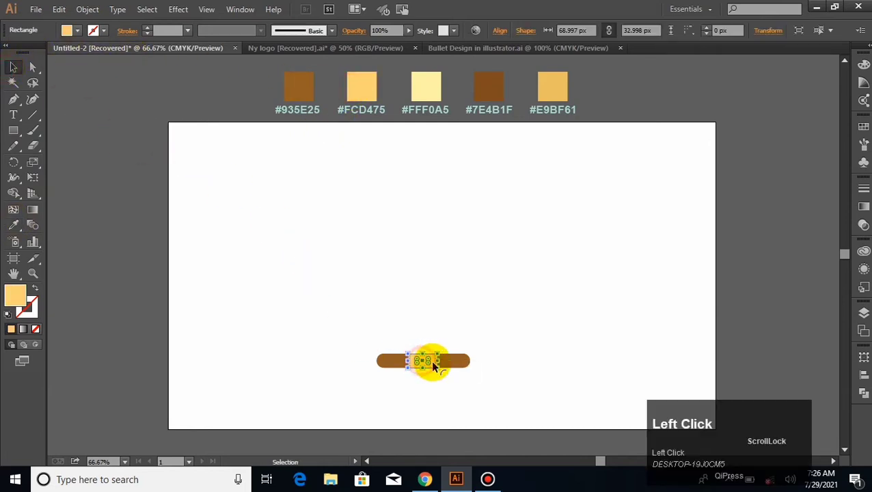
left_click_drag(438, 363, 435, 363)
left_click_drag(397, 329, 448, 368)
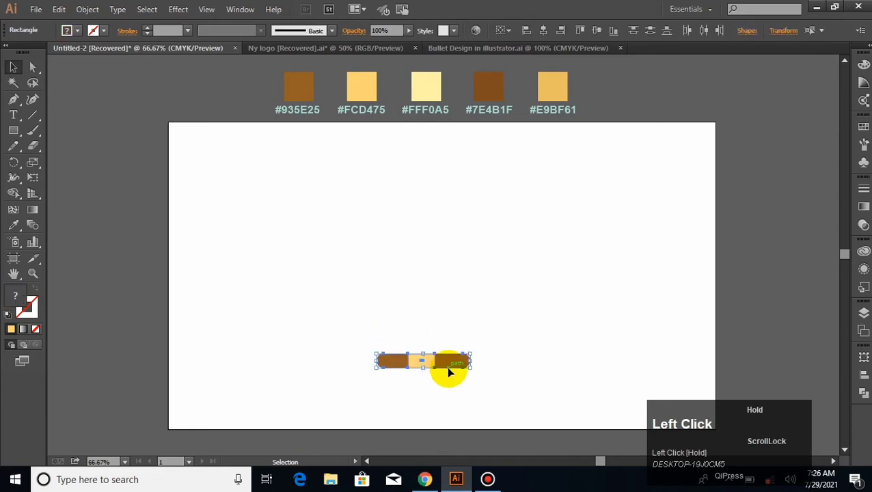
left_click(445, 364)
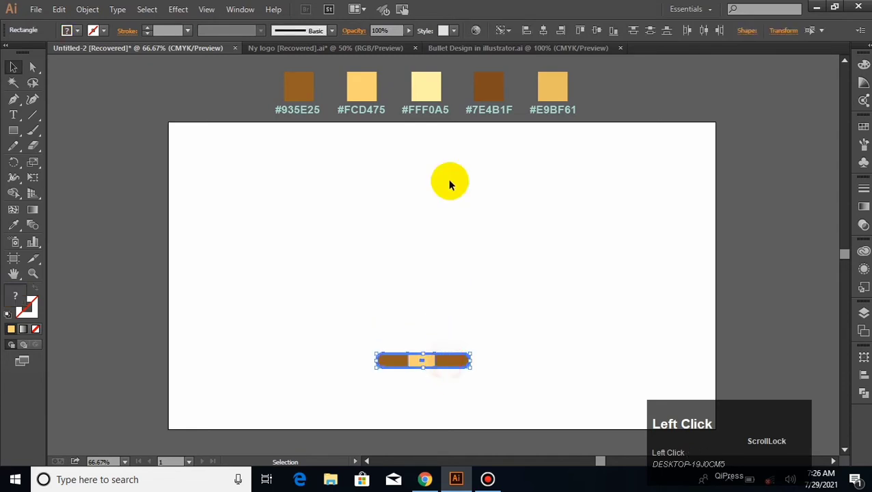
left_click(545, 35)
left_click(489, 301)
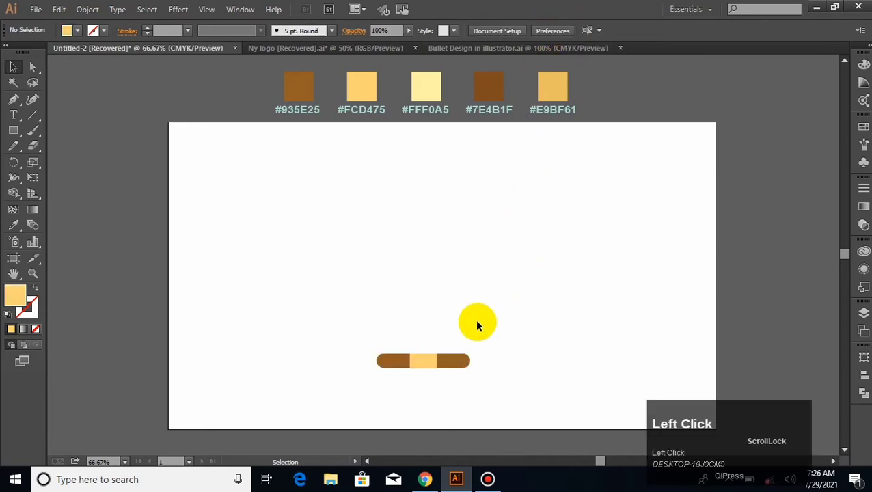
Step: Set the blend options for the bar and its centre rectangle to Specified Steps spacing with 15 steps
left_click_drag(384, 326, 448, 370)
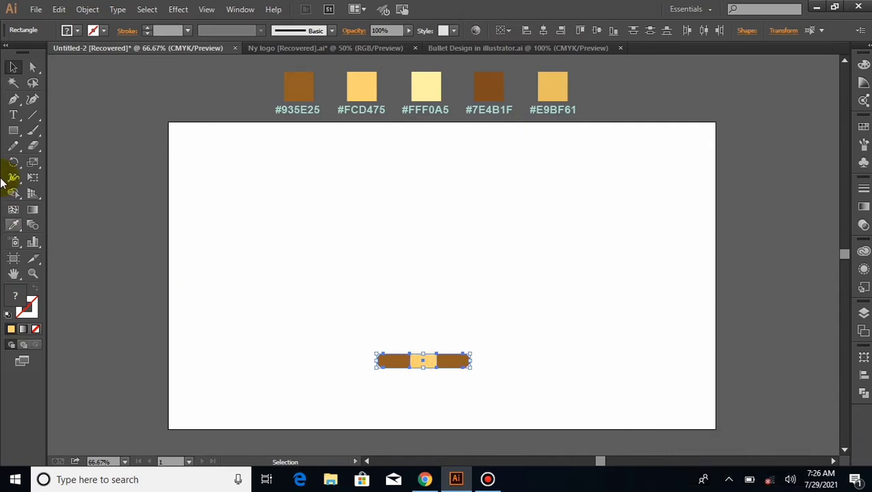
double_click(36, 226)
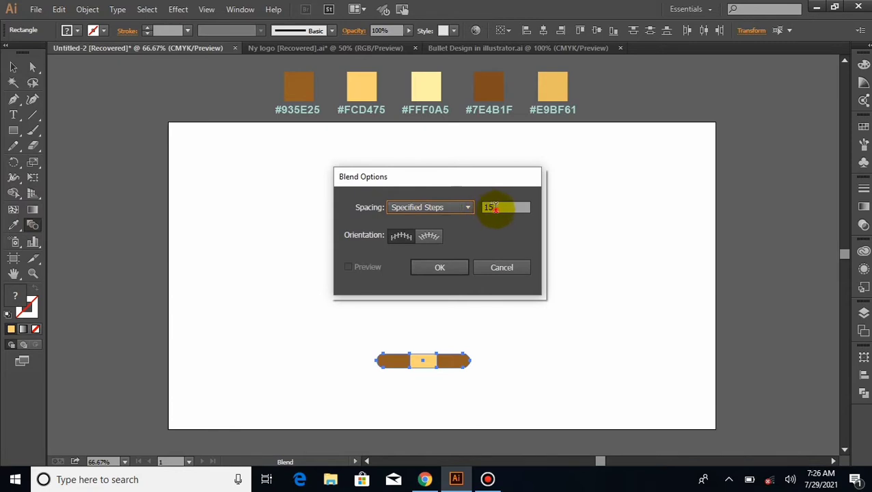
left_click_drag(496, 207, 466, 217)
left_click(466, 207)
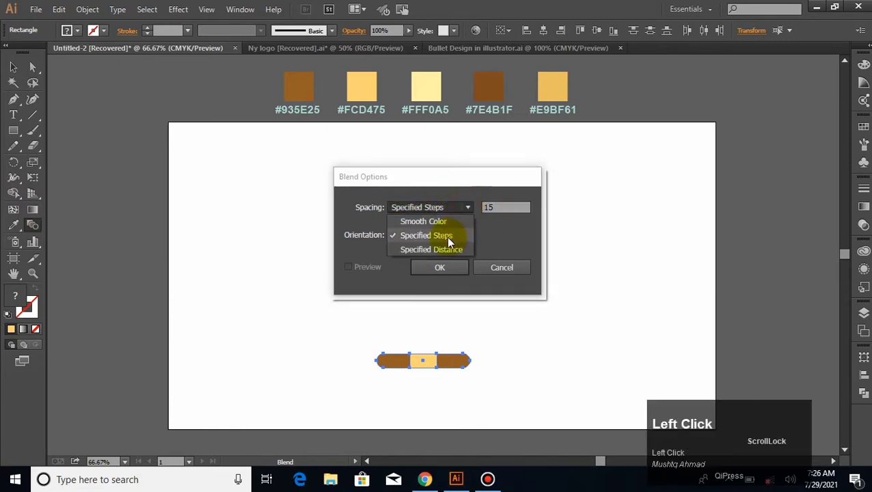
left_click(447, 233)
left_click(490, 208)
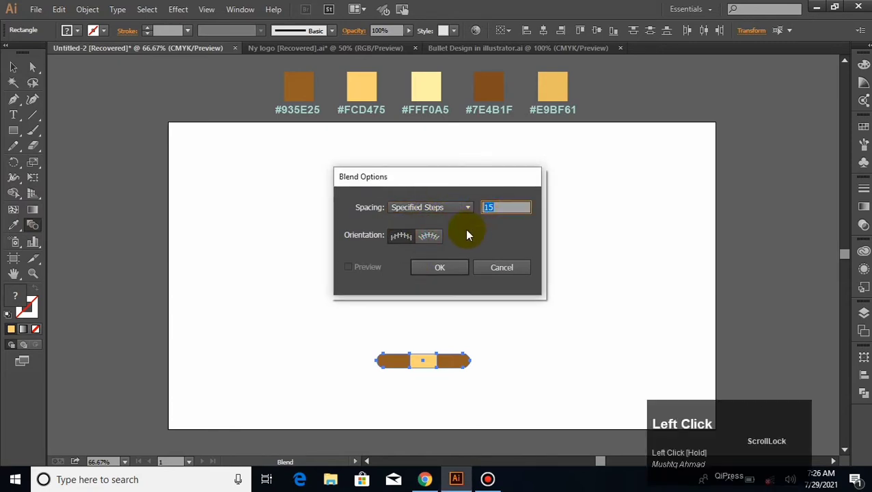
left_click(437, 268)
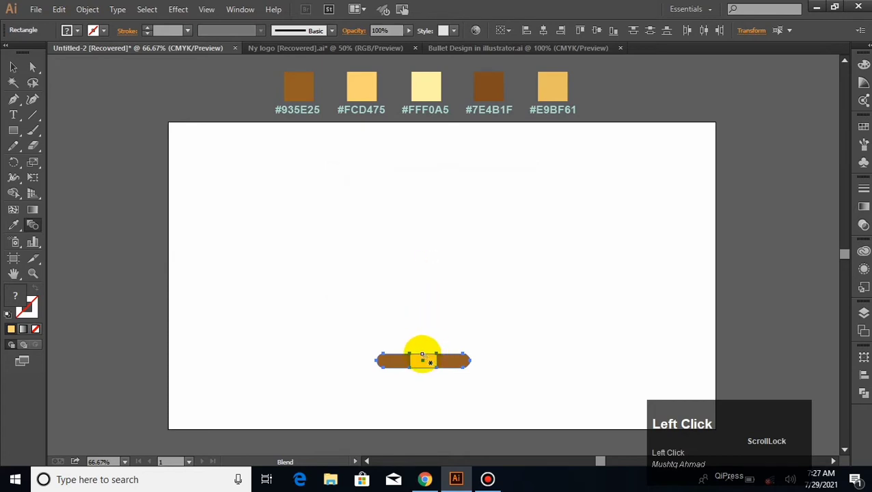
Step: Make a blend between the brown rounded bar and the light rectangle at its centre
left_click(10, 66)
left_click_drag(373, 343, 470, 370)
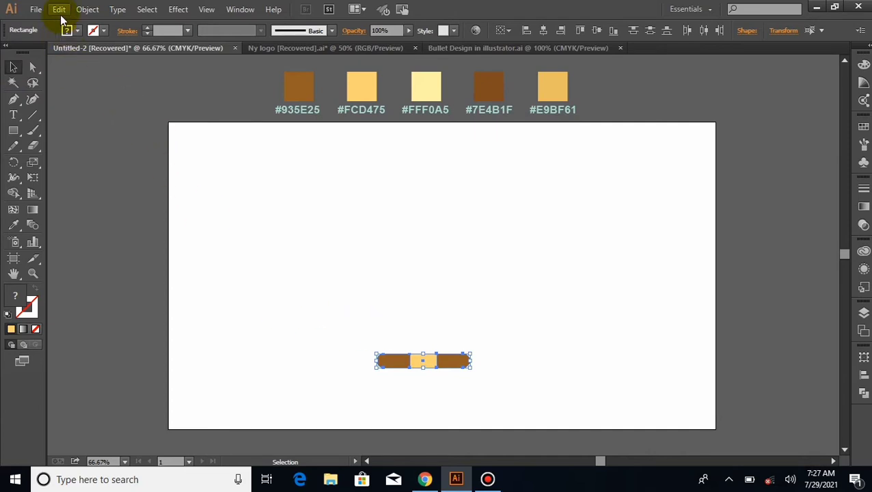
left_click(89, 11)
mouse_move(174, 317)
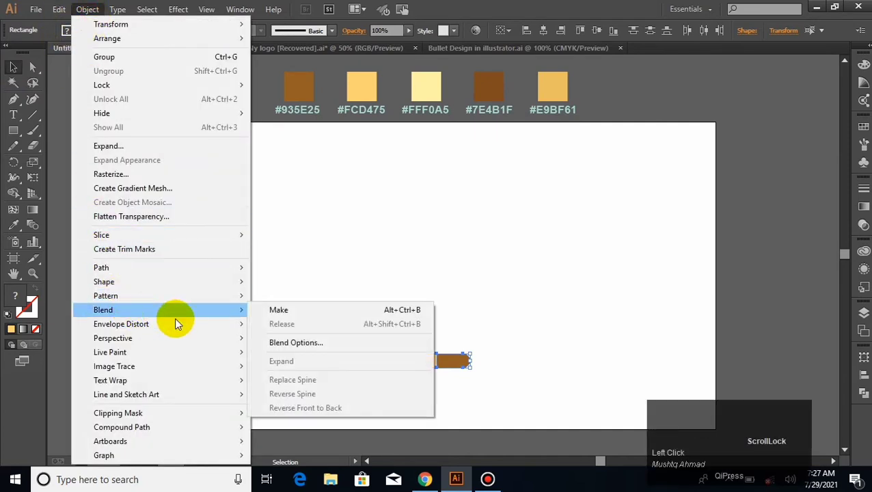
left_click(277, 310)
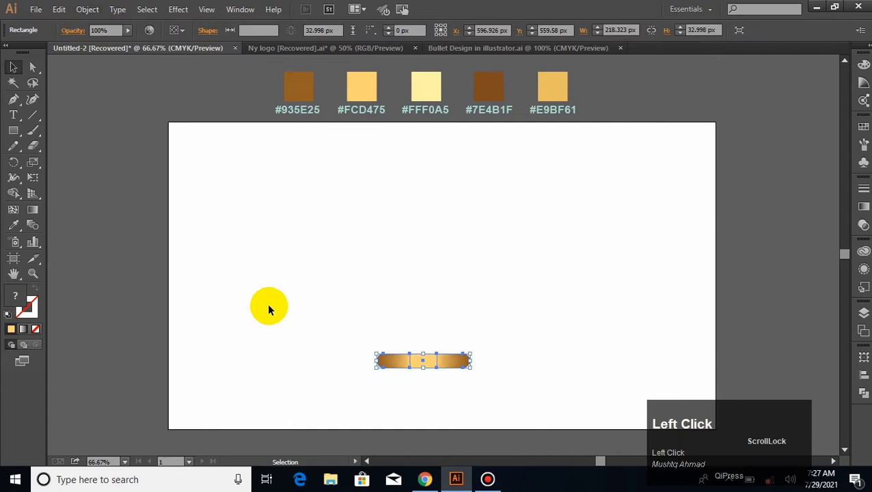
left_click(328, 250)
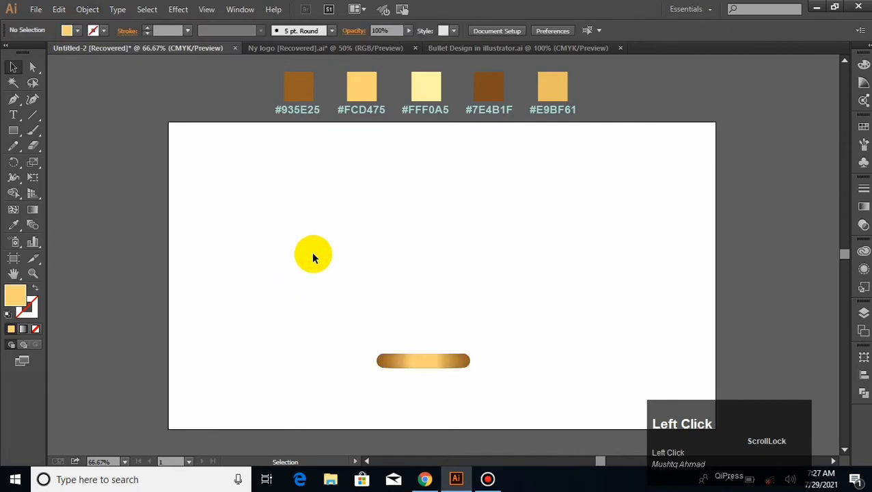
Step: Draw a highlight rectangle about 31 px wide and 33 px high over the left half of the bar's light centre, filled with #FFF0A5
left_click(12, 132)
left_click_drag(429, 368, 444, 380)
left_click(14, 225)
left_click(427, 85)
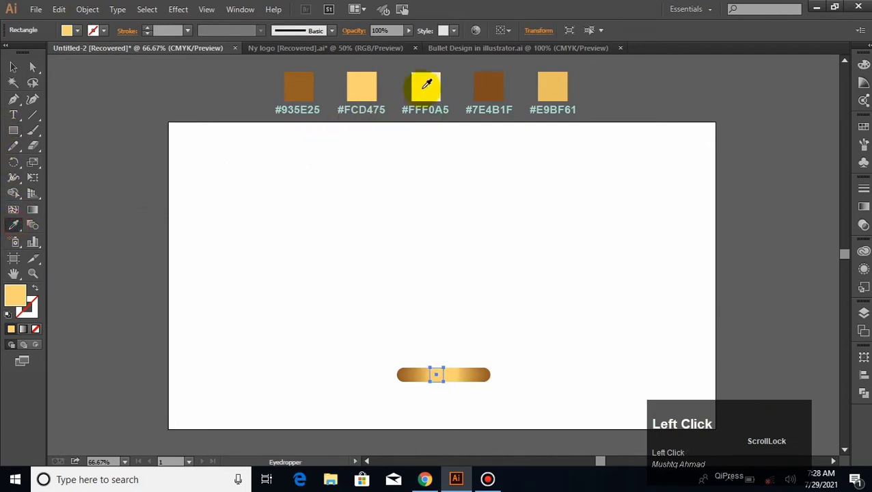
left_click(13, 66)
left_click(315, 217)
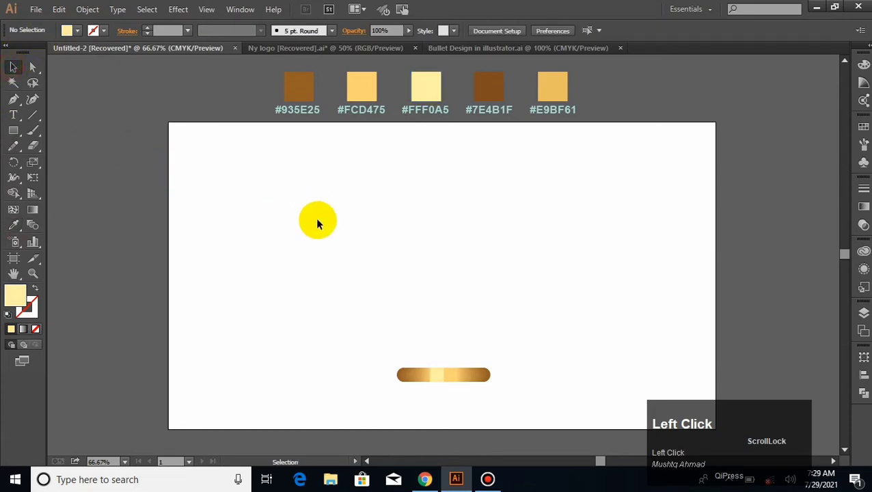
Step: Set the stroke blending mode of the pale highlight rectangle to Overlay
left_click_drag(430, 345, 428, 364)
left_click(455, 325)
left_click(437, 376)
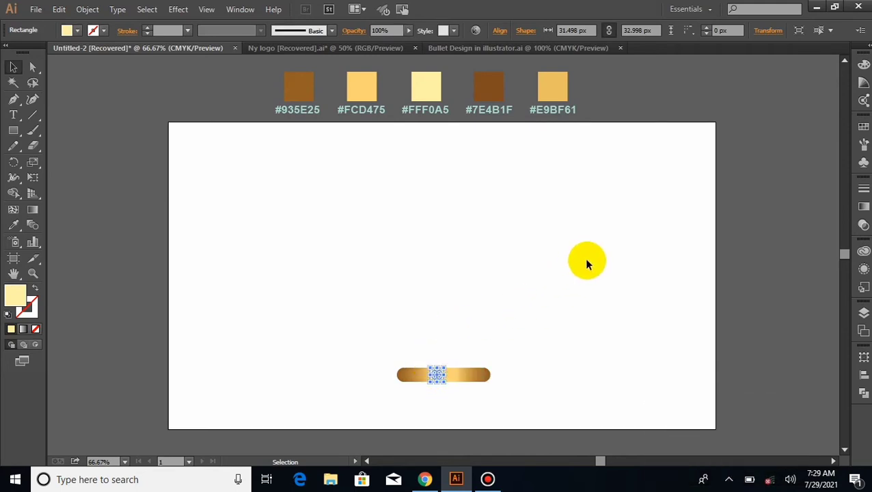
left_click(864, 269)
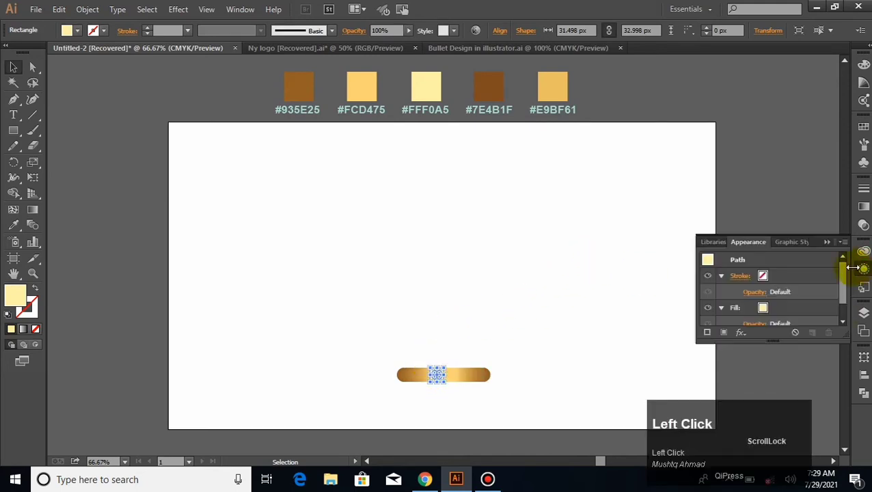
left_click(764, 299)
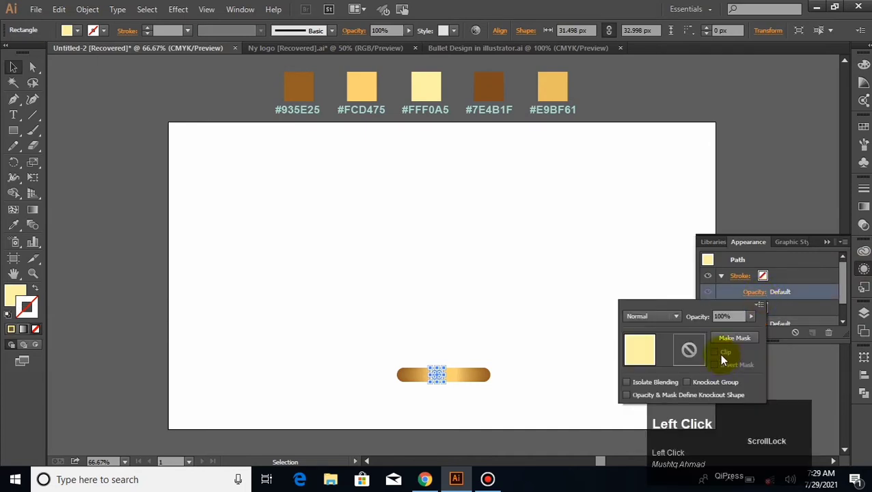
left_click(675, 317)
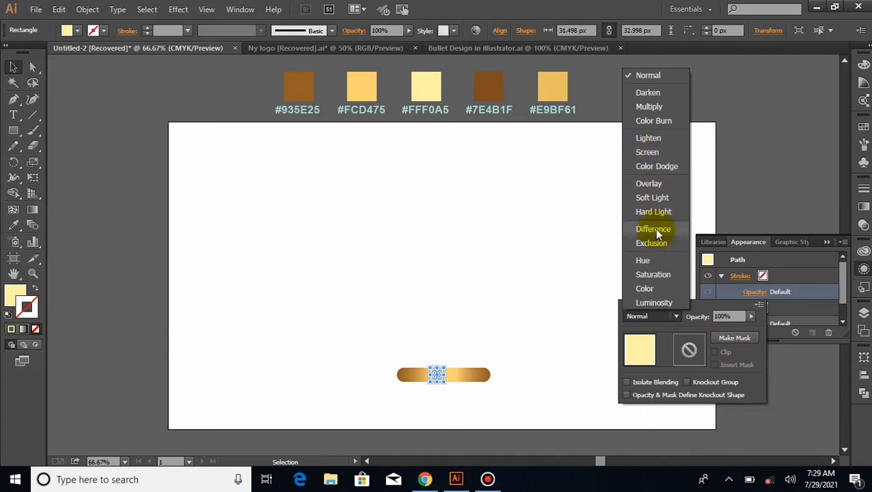
left_click(649, 183)
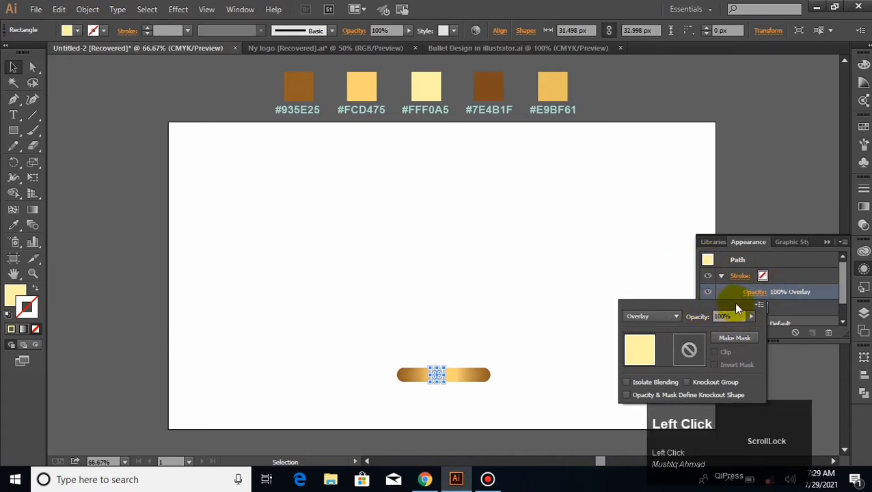
left_click(618, 249)
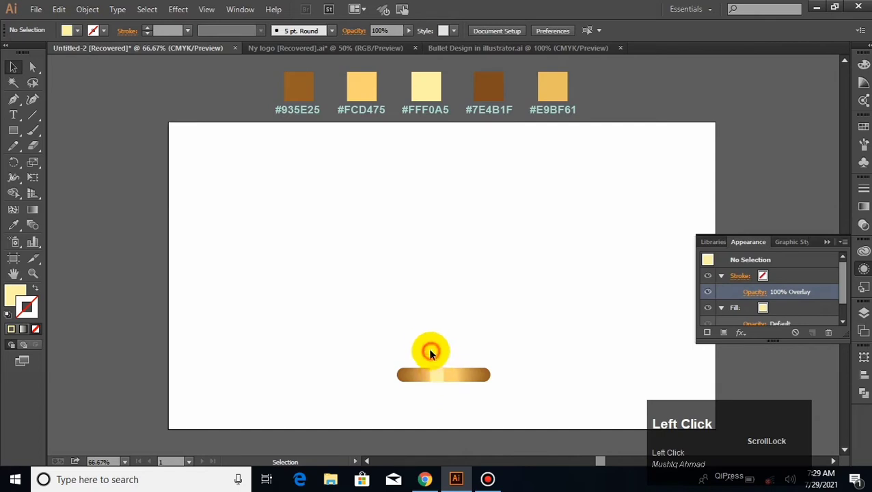
Step: Draw a rectangle about 162 px wide and 33 px high over the golden bar and fill it with #7E4B1F
left_click(13, 130)
left_click_drag(407, 370, 476, 379)
left_click(13, 226)
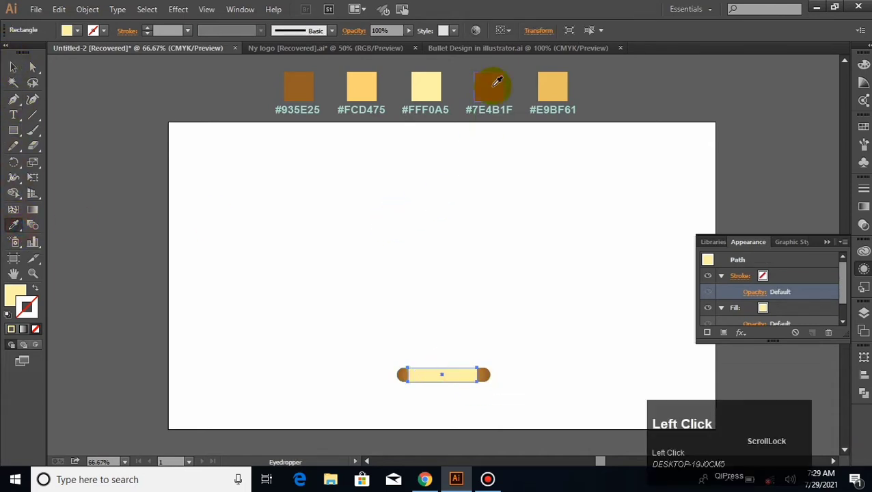
left_click(491, 84)
left_click(13, 66)
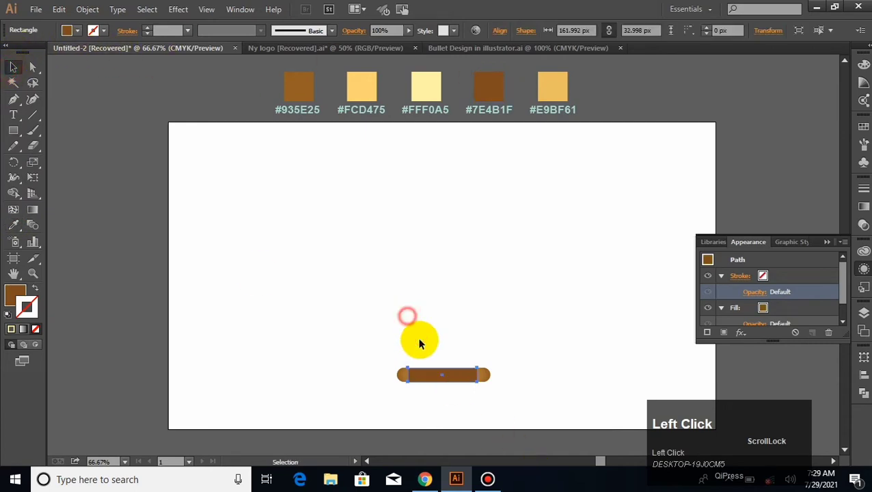
left_click(407, 315)
Step: Move the dark brown rectangle up onto the golden bar's top edge and centre it horizontally on the bar
left_click_drag(445, 383, 450, 366)
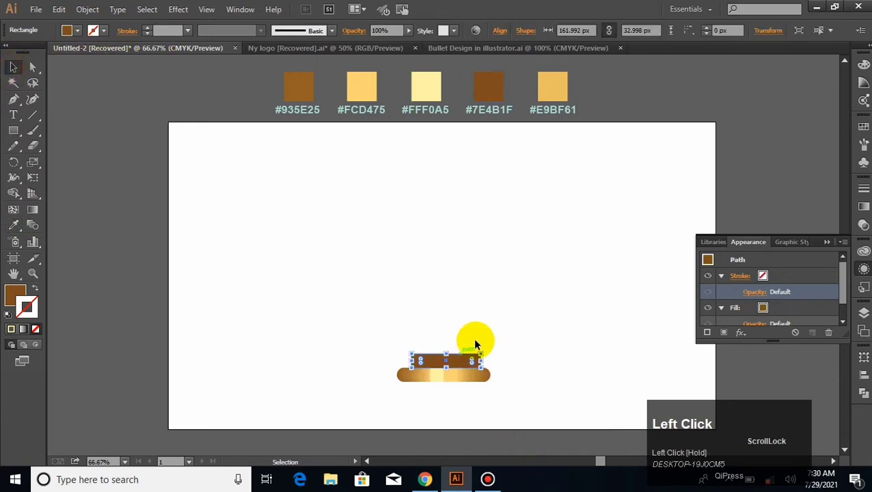
left_click(483, 331)
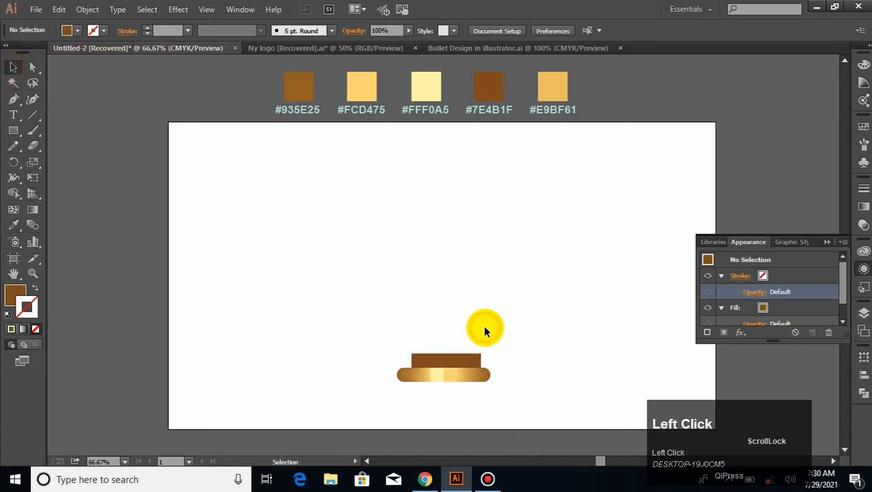
left_click(467, 356)
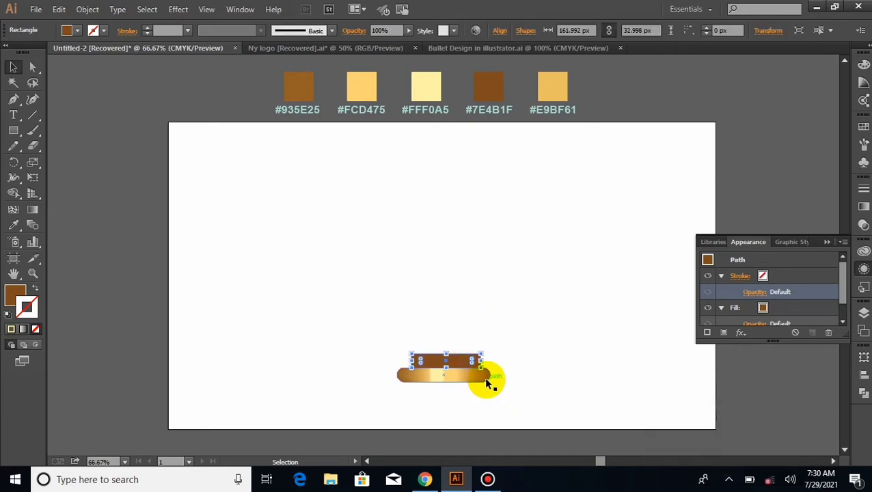
left_click(486, 379, "shift")
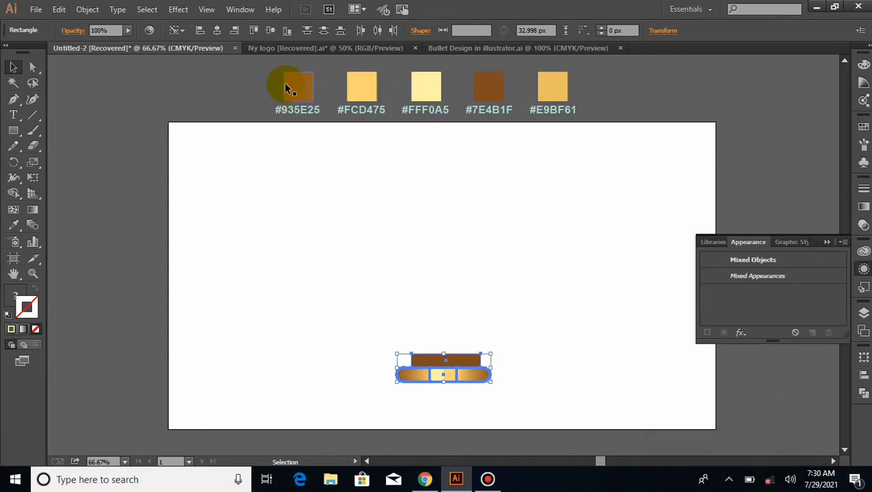
left_click(362, 203)
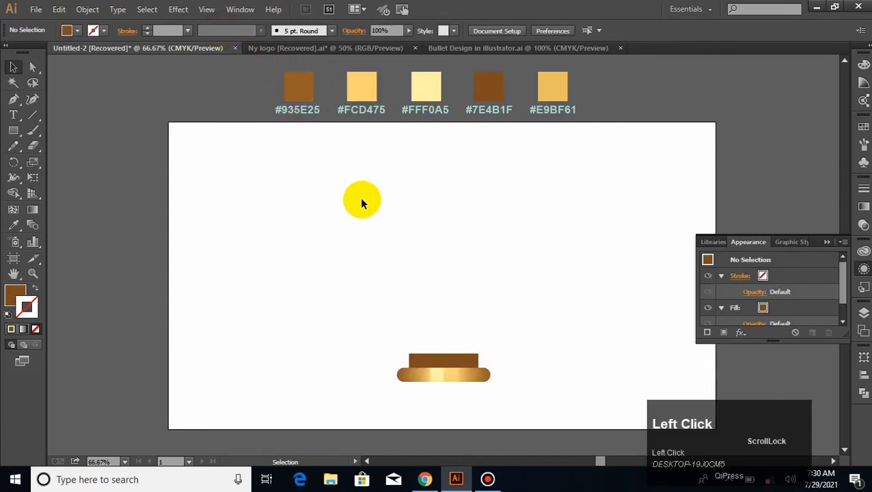
left_click(454, 327)
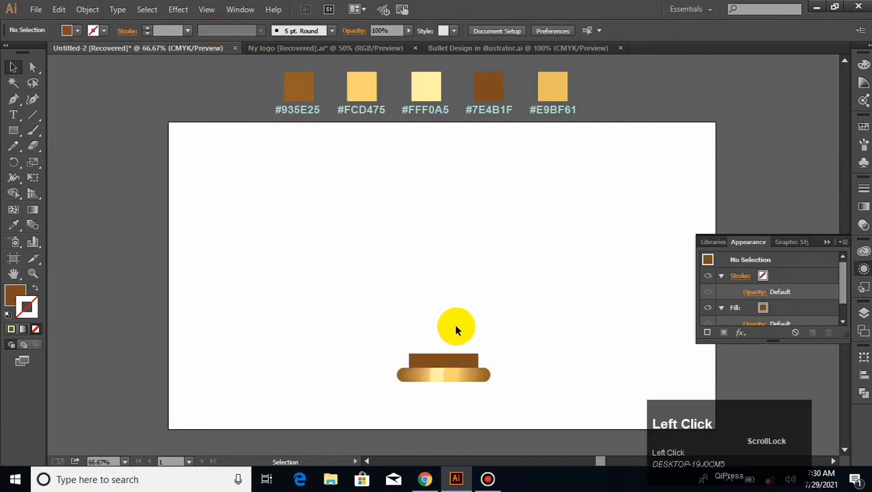
Step: Draw a rectangle over the middle of the dark brown rectangle, matching its height, and fill it with #E9BF61
left_click(14, 130)
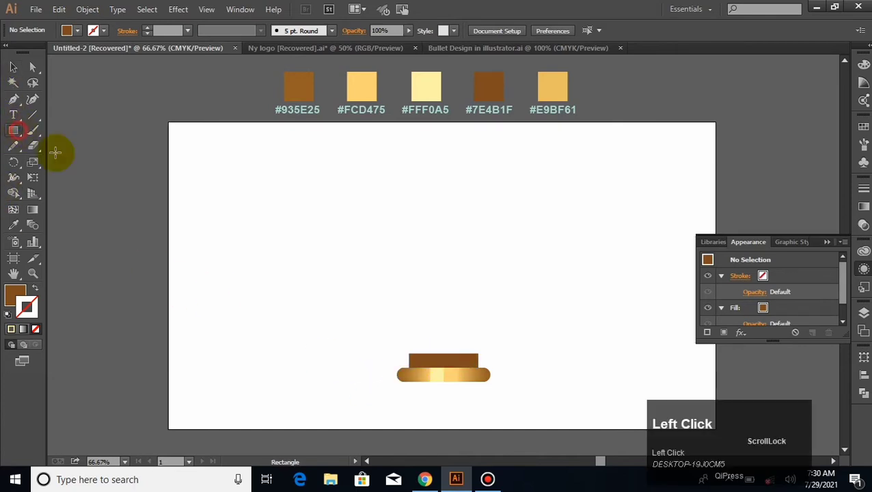
left_click_drag(431, 352, 458, 368)
left_click(13, 225)
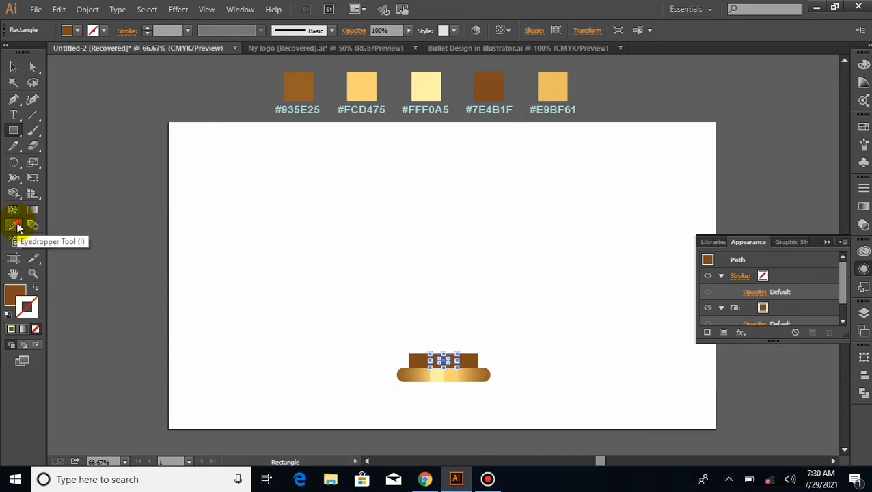
left_click(559, 93)
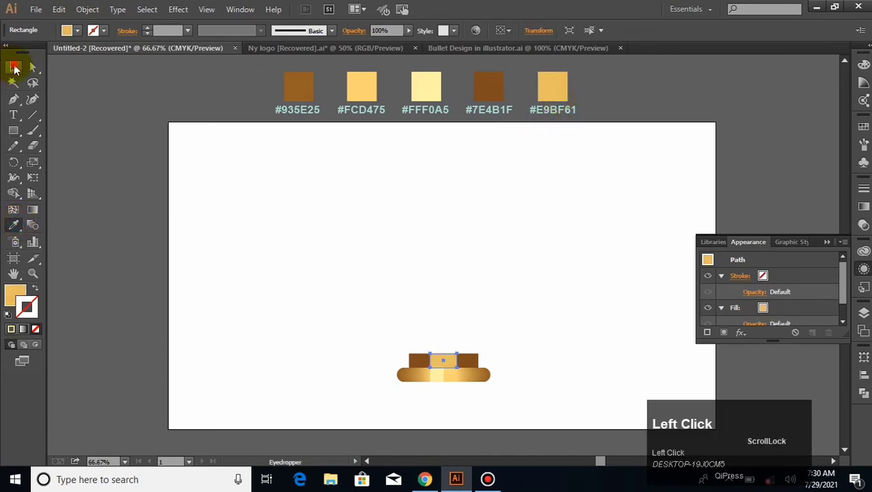
left_click(14, 67)
left_click(428, 286)
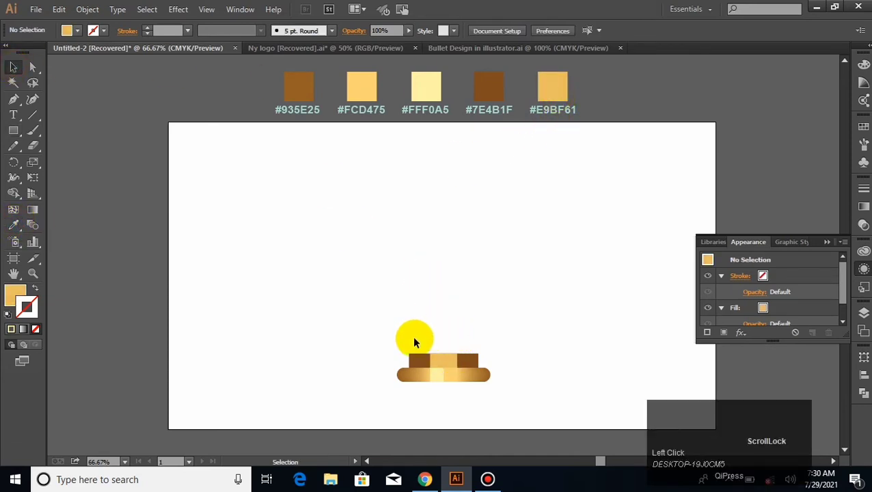
Step: Blend the dark brown rectangle with the #E9BF61 rectangle in front of it to shade the bullet's neck
left_click_drag(464, 367, 467, 361)
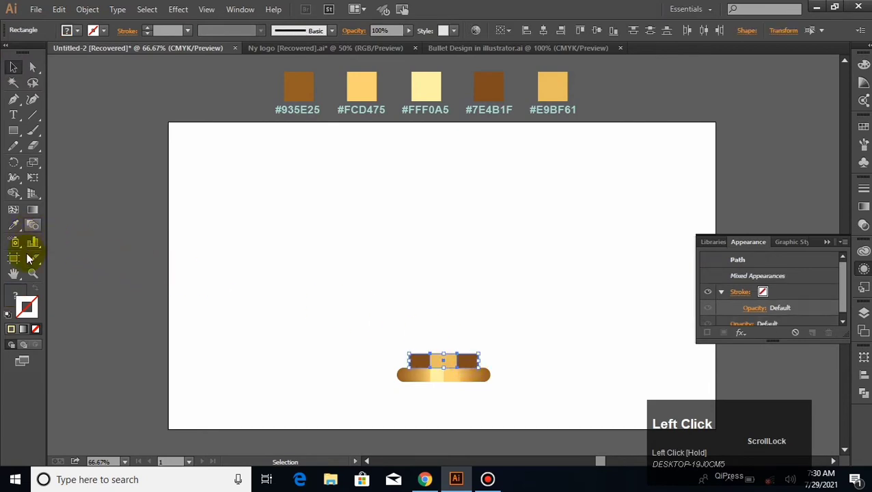
left_click(88, 9)
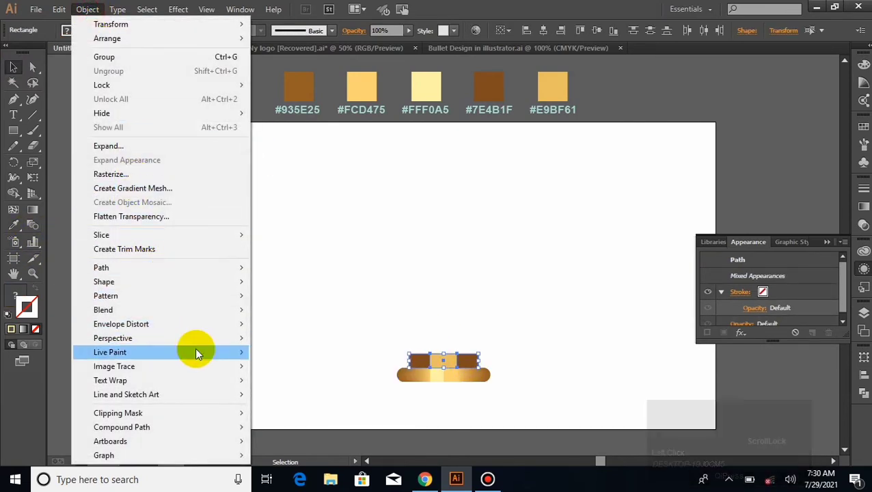
mouse_move(206, 311)
left_click(264, 315)
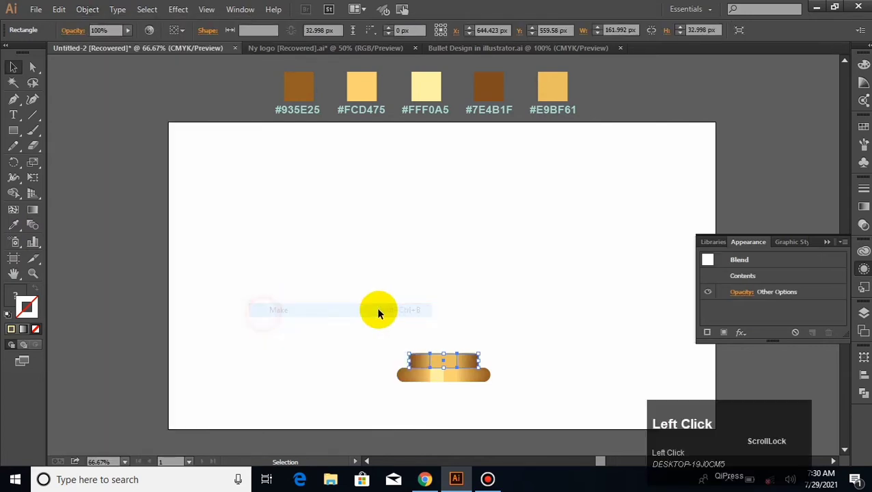
left_click(440, 315)
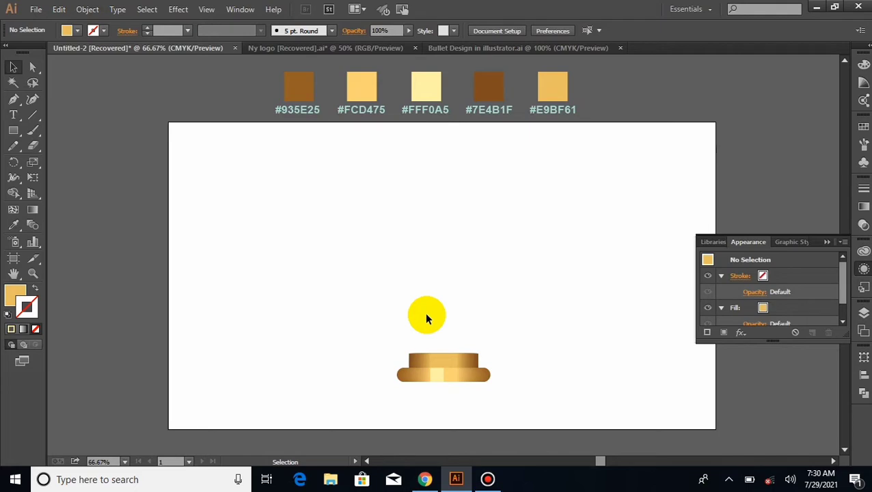
Step: Duplicate the pale highlight rectangle straight up onto the neck and bring the copy forward
left_click(432, 375)
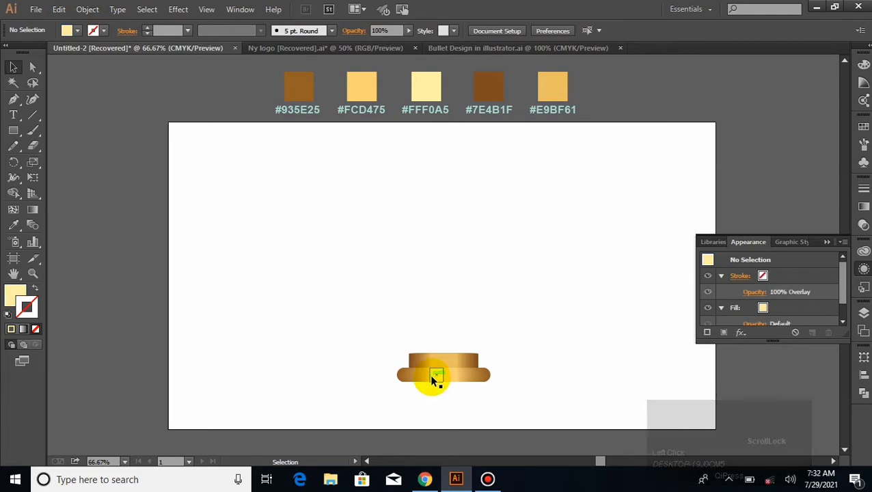
left_click_drag(432, 376, 434, 367)
key("shift")
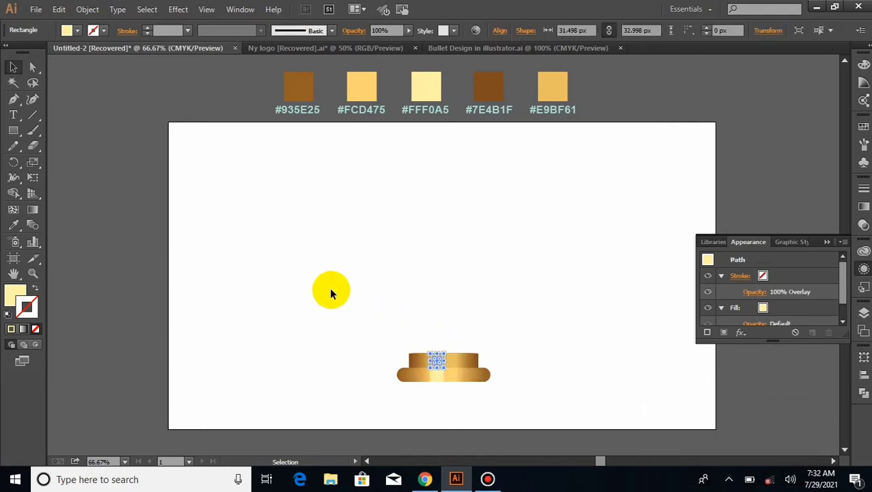
key("ctrl")
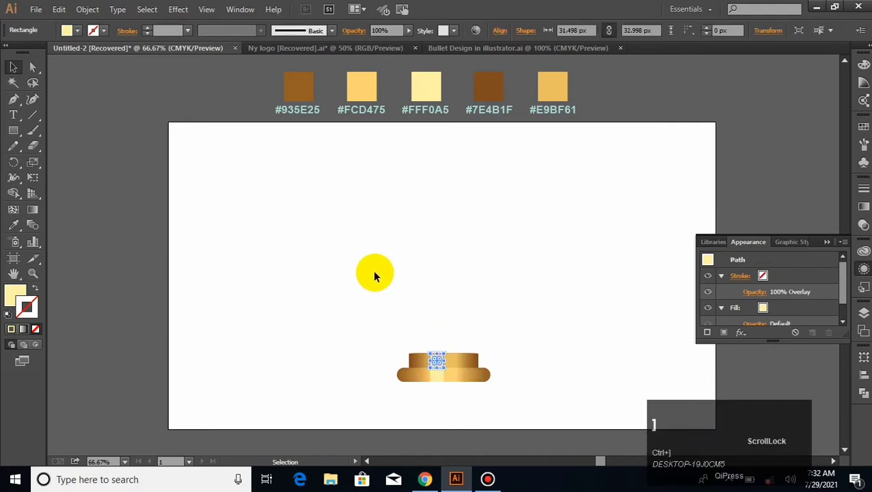
left_click(429, 349)
left_click(435, 361)
left_click(494, 306)
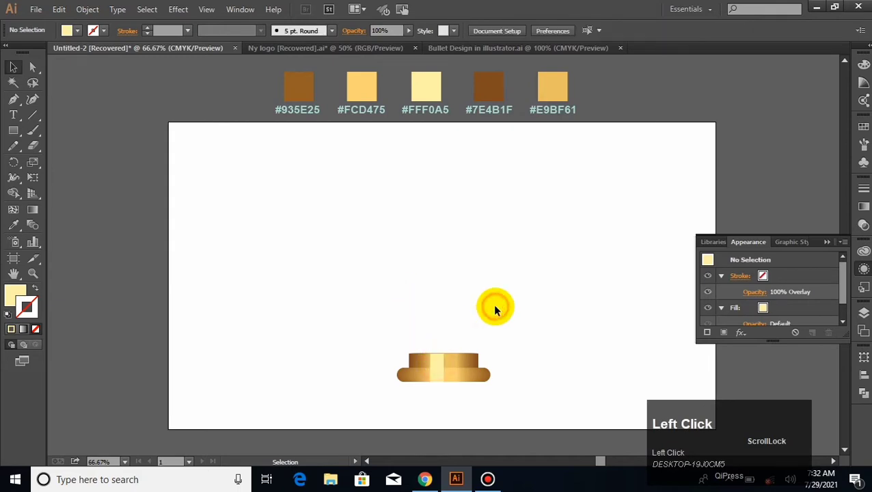
Step: Set the stroke opacity of the neck's pale highlight rectangle to 60%
left_click(437, 367)
left_click(755, 293)
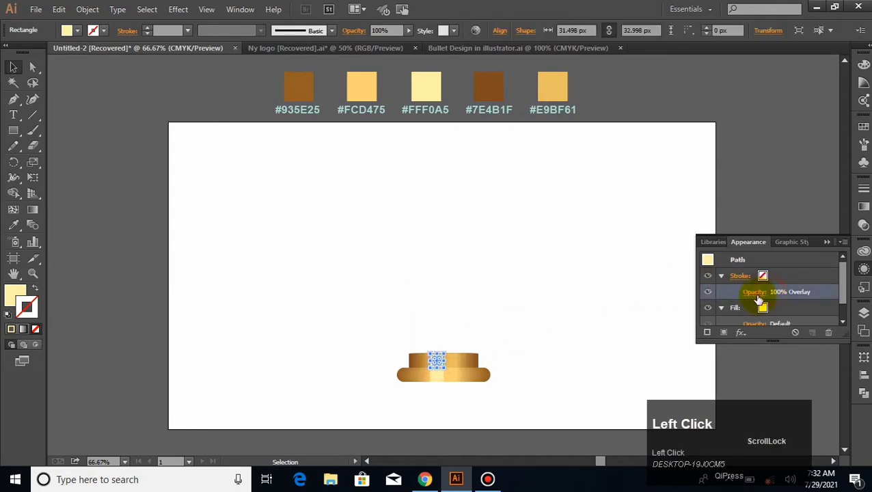
left_click(751, 316)
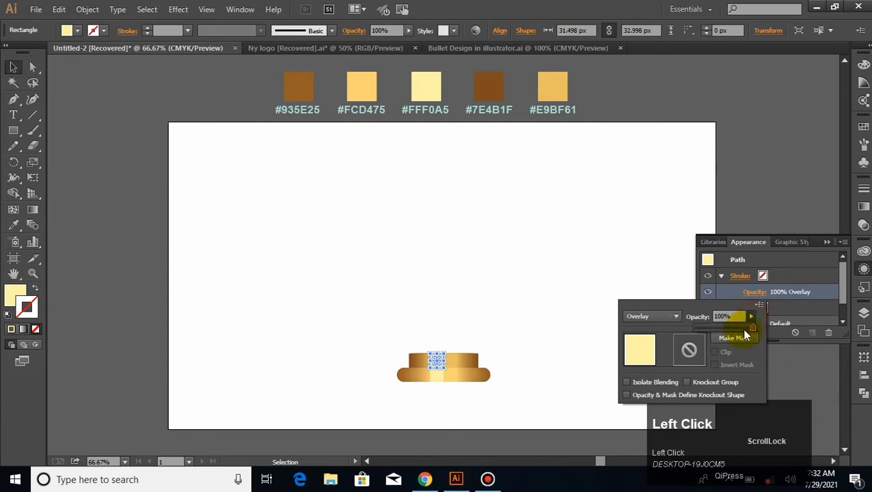
left_click_drag(752, 331, 747, 327)
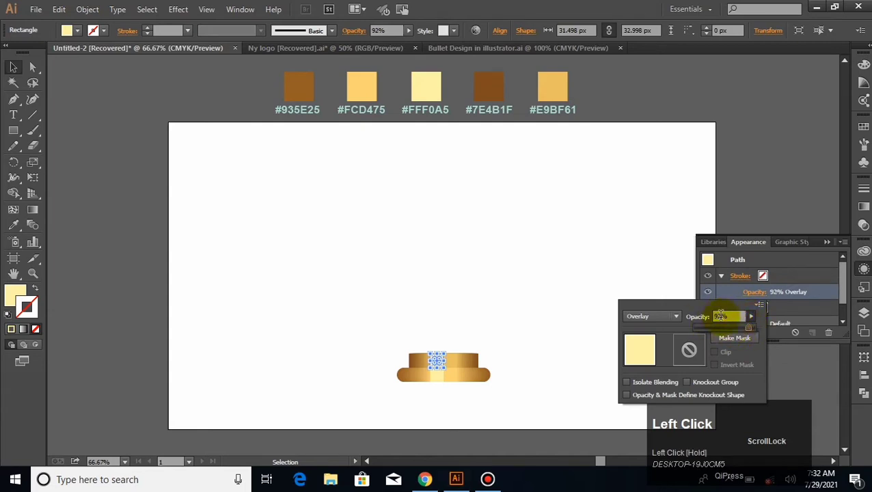
left_click(719, 316)
type("60")
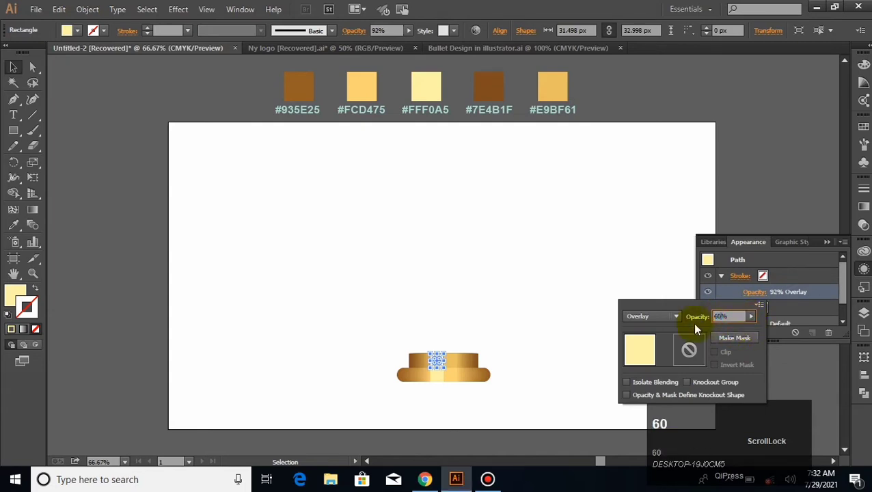
left_click(594, 296)
left_click(530, 312)
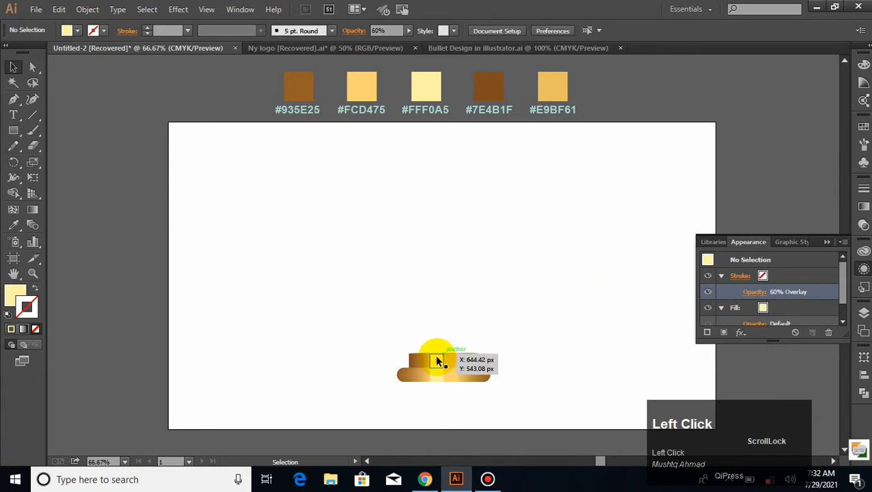
left_click(437, 357)
left_click(468, 331)
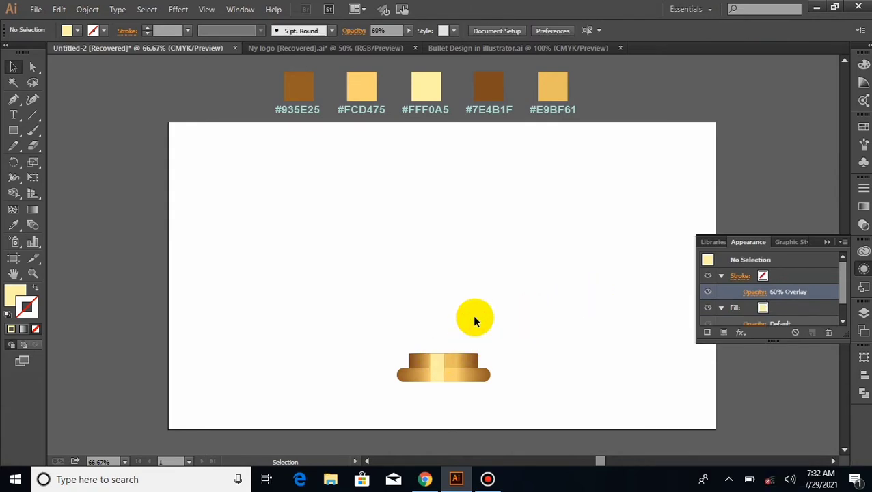
Step: Draw a tall rectangle about 218 px wide upward from the neck's upper edge and fill it with #935E25
left_click(13, 130)
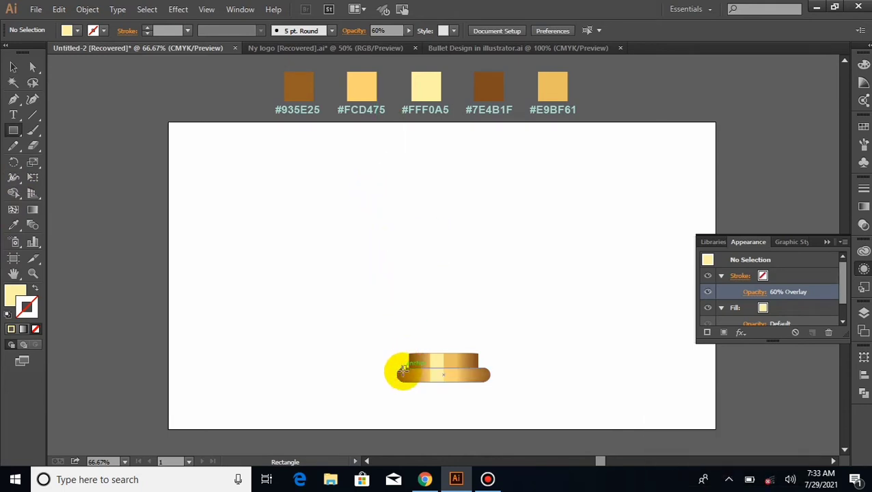
left_click_drag(397, 354, 491, 164)
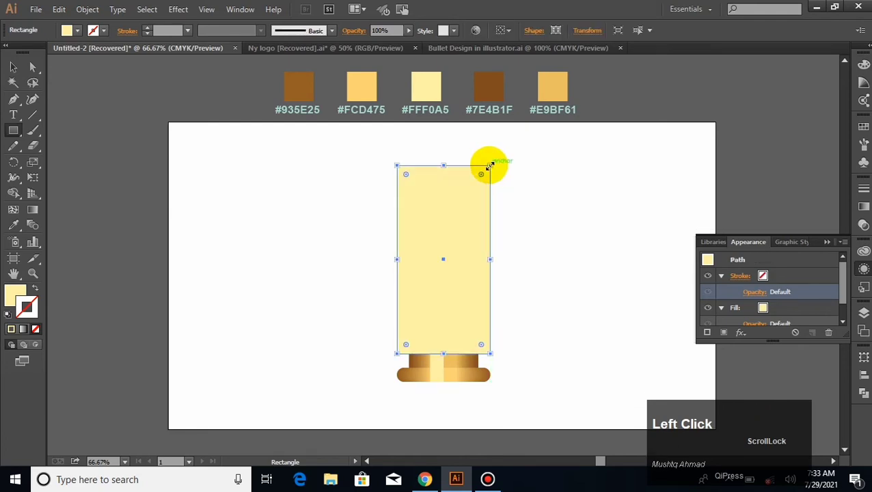
left_click(11, 227)
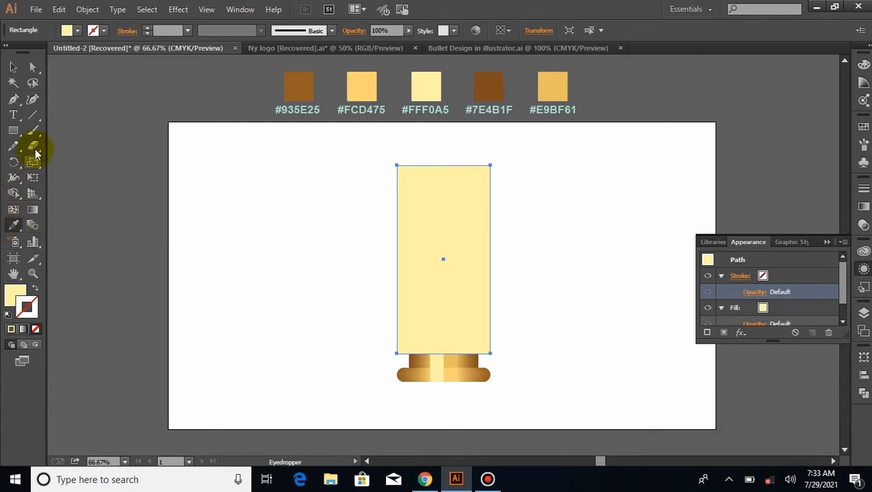
left_click(299, 87)
left_click(13, 67)
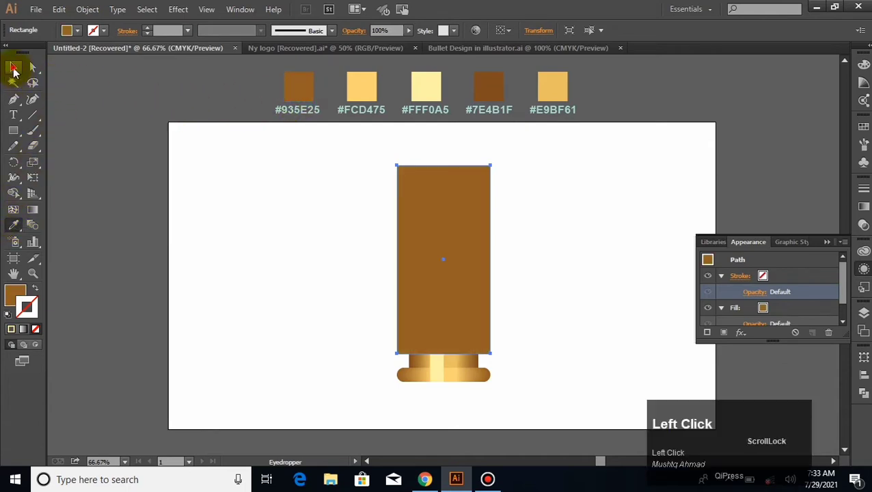
left_click(335, 286)
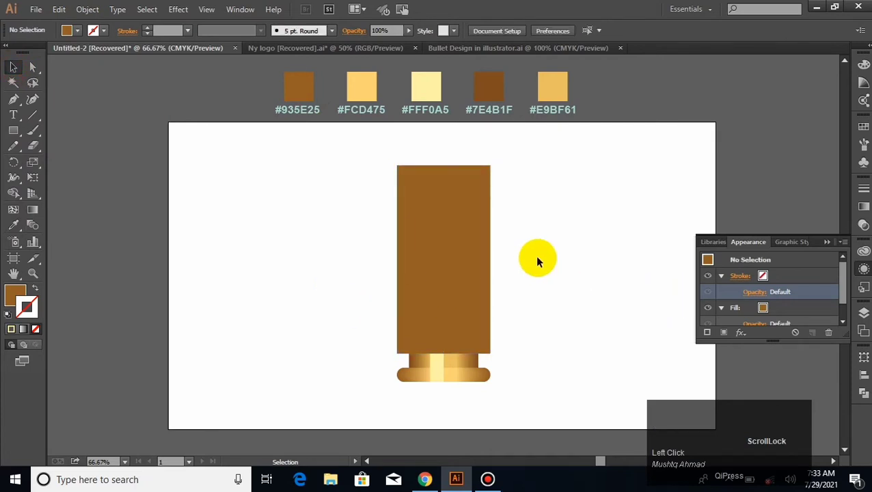
Step: Round the two lower corners of the tall brown rectangle to a radius of about 34 px
left_click(33, 67)
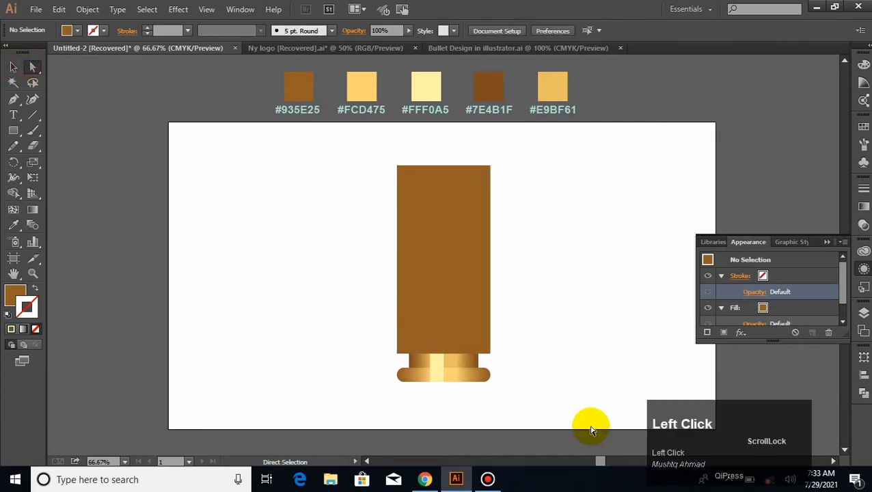
left_click(490, 356)
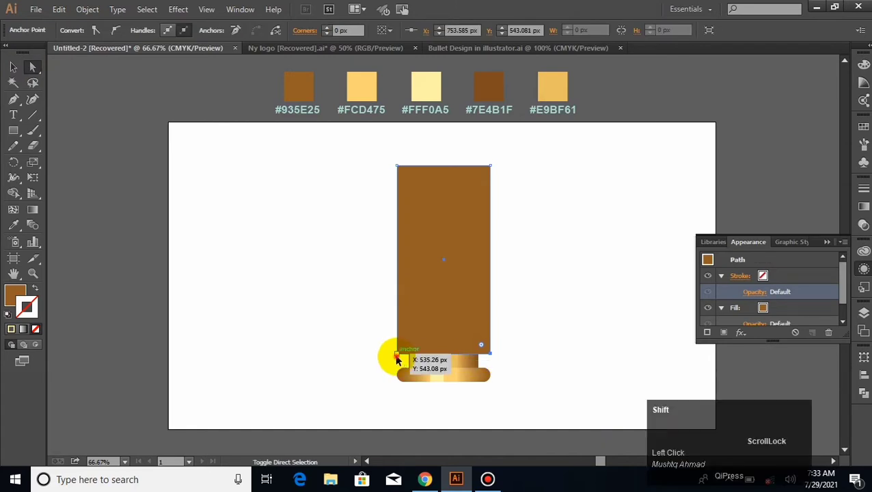
left_click(398, 353, "shift")
left_click_drag(405, 349, 407, 340)
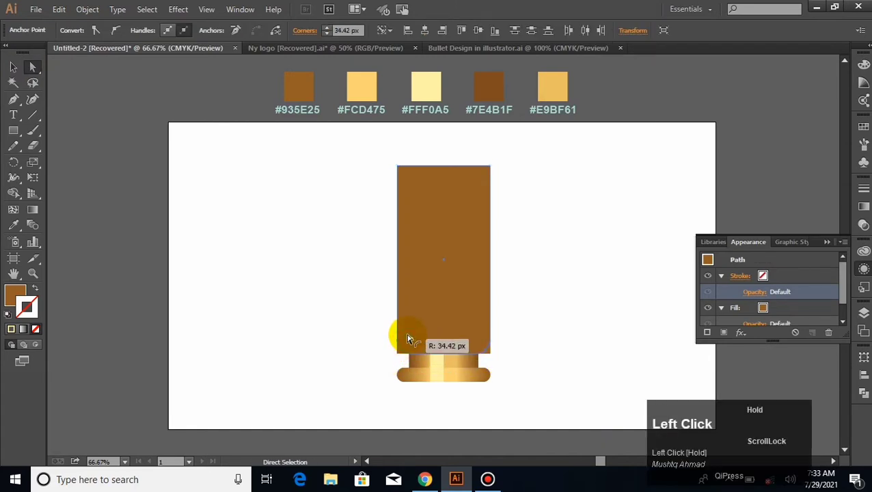
left_click(516, 328)
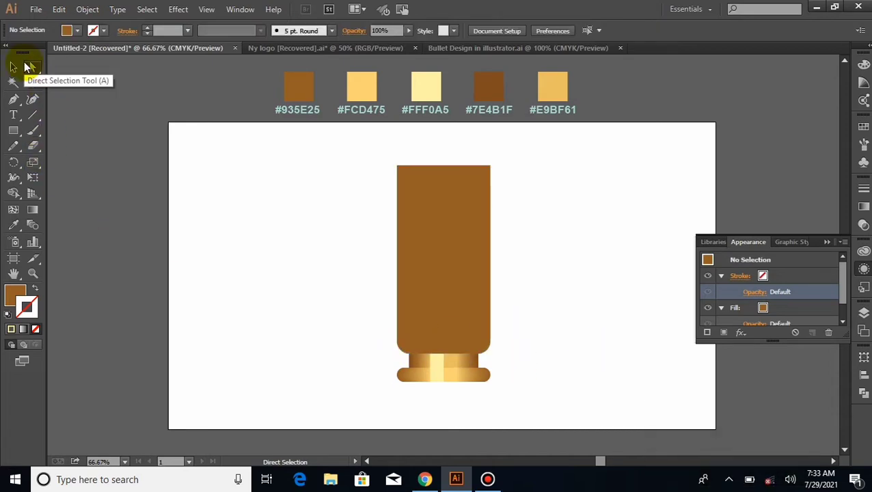
Step: Scale the whole bullet artwork down proportionally and place it near the artboard's lower centre
left_click(13, 66)
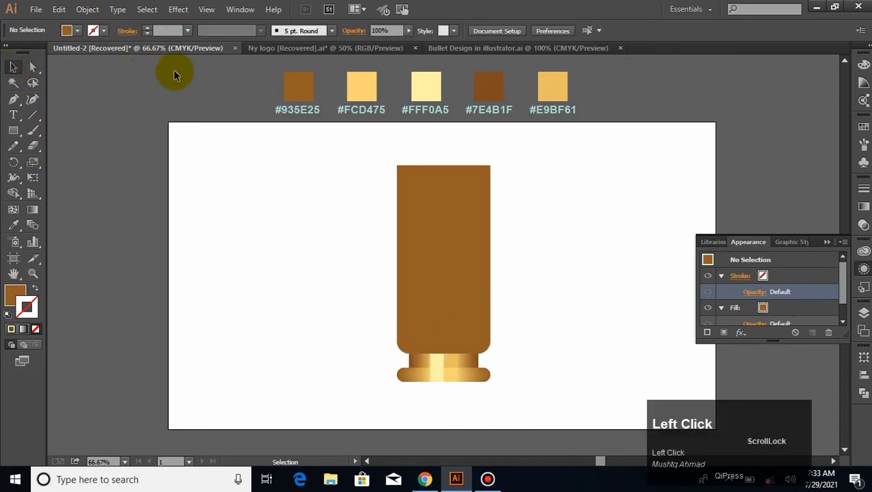
left_click_drag(506, 176, 380, 399)
left_click_drag(490, 382, 470, 335)
left_click_drag(459, 281, 452, 337)
left_click(477, 320)
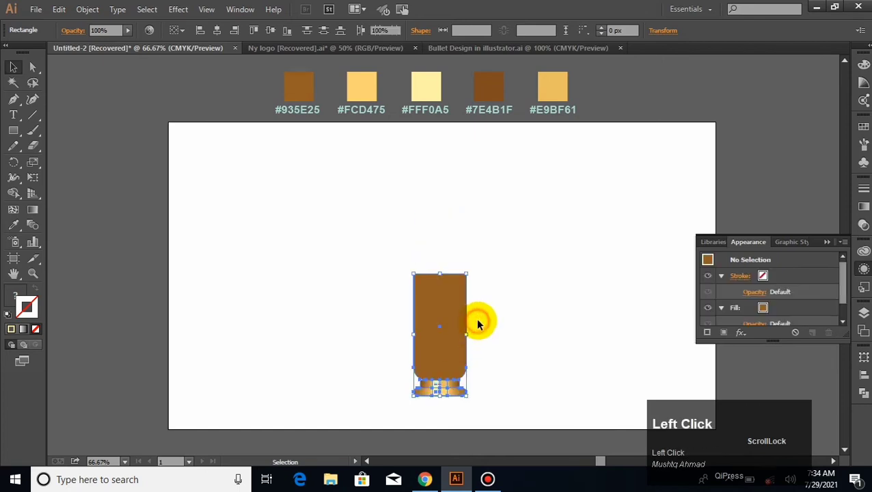
Step: Stretch the brown body rectangle upward to a height of about 293 px
left_click(437, 335)
left_click_drag(437, 274, 440, 256)
left_click(495, 273)
left_click(443, 301)
left_click_drag(441, 259, 441, 261)
left_click(482, 273)
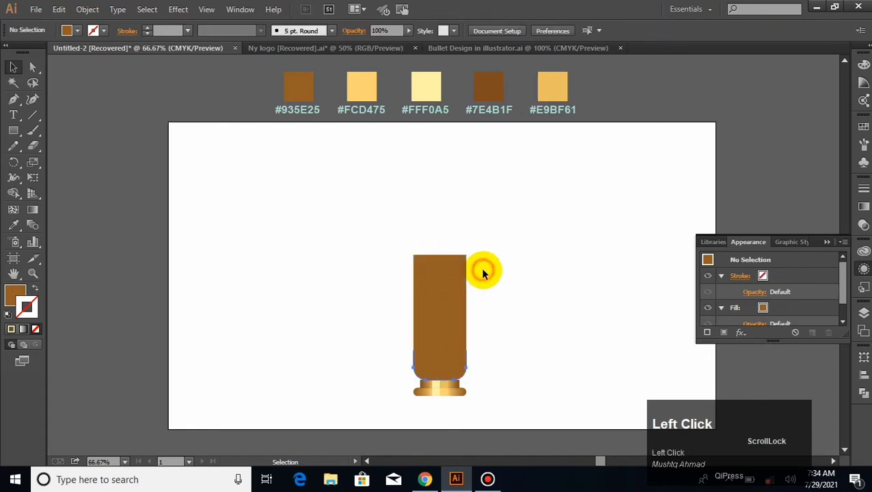
Step: Copy the brown body rectangle and paste two duplicates directly in front of it
left_click(422, 318)
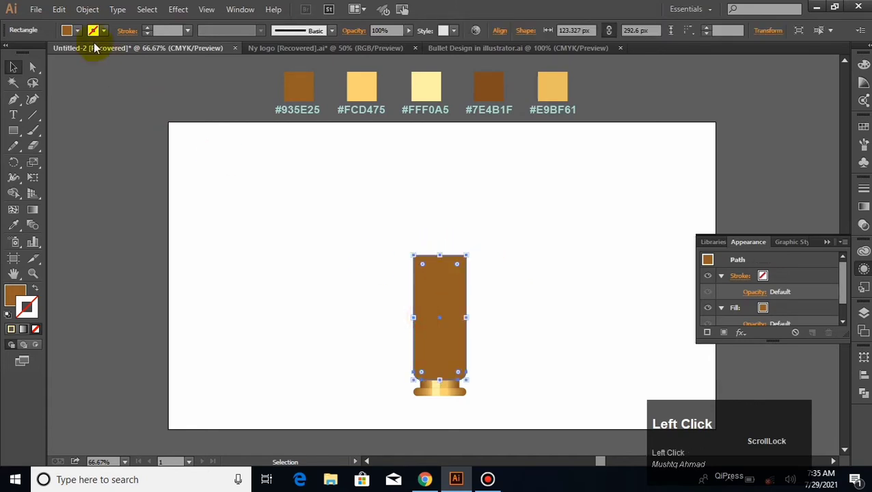
left_click(61, 11)
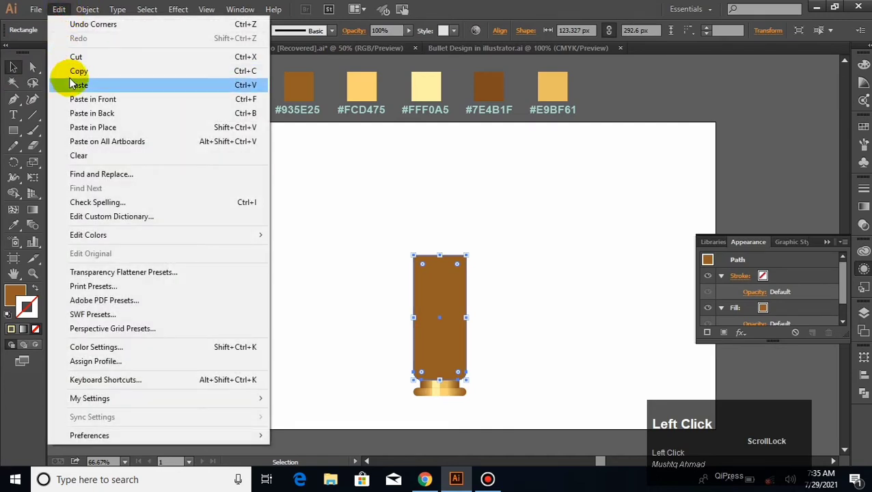
left_click(76, 71)
left_click(59, 10)
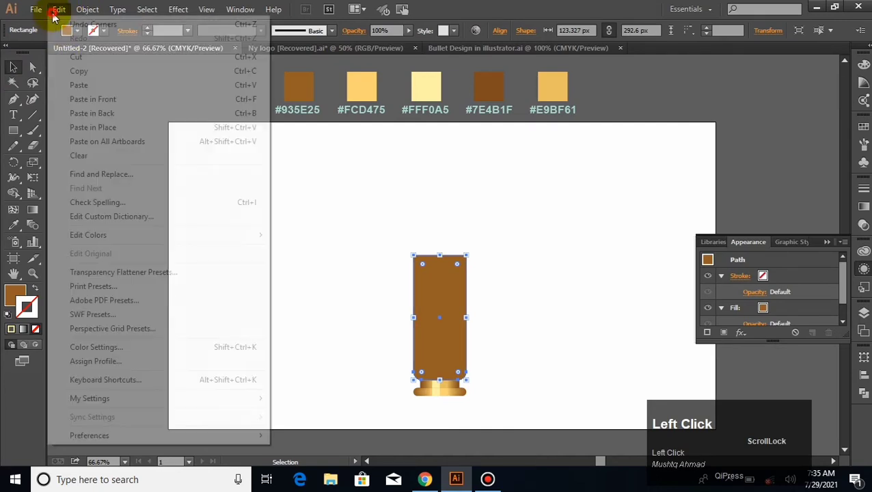
left_click(89, 99)
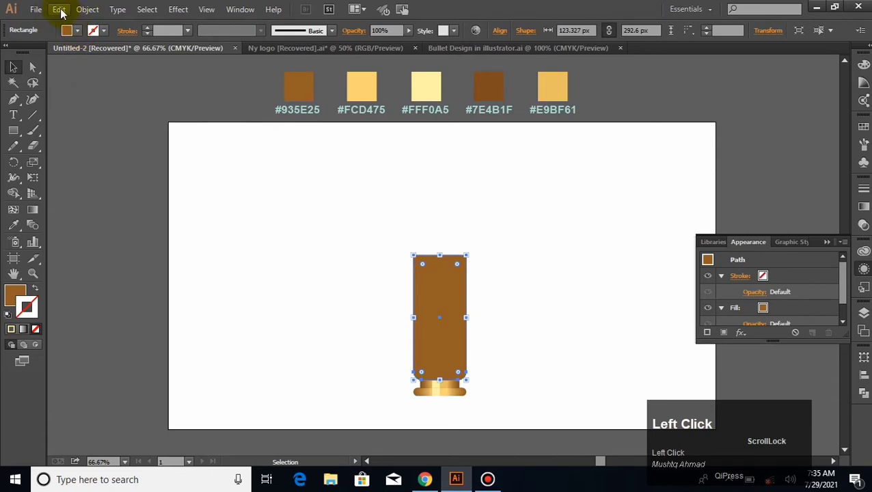
left_click(59, 9)
left_click(99, 99)
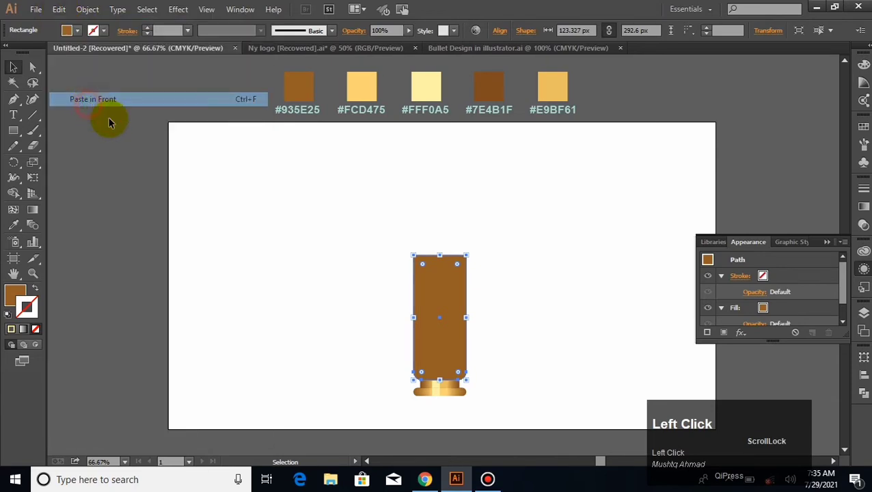
Step: Nudge the front copy of the brown body rectangle slightly upward, exposing a thin strip of the copy beneath at the base
left_click(494, 235)
left_click(451, 315)
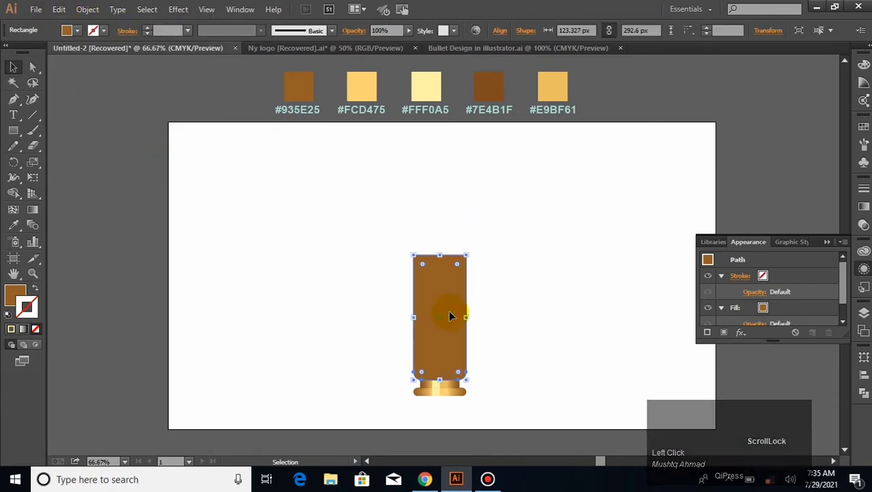
key("Up")
key("Up")
key("Up")
key("Up")
key("Up")
key("Up")
key("Up")
key("Up")
key("Up")
key("Up")
key("Up")
key("Up")
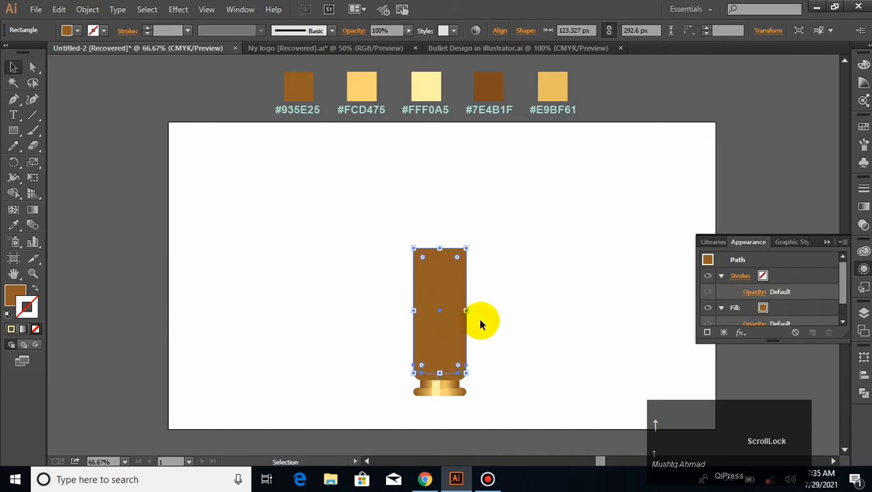
Step: Subtract the raised front copy from the body copy beneath it with Minus Front, leaving only a curved strip at the base
left_click(486, 329)
left_click(446, 334)
left_click(495, 340)
left_click(448, 356)
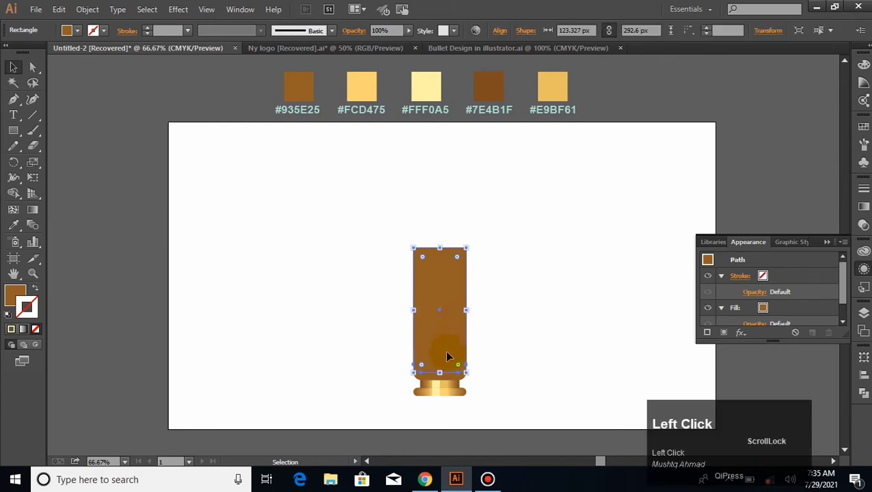
left_click(445, 372, "shift")
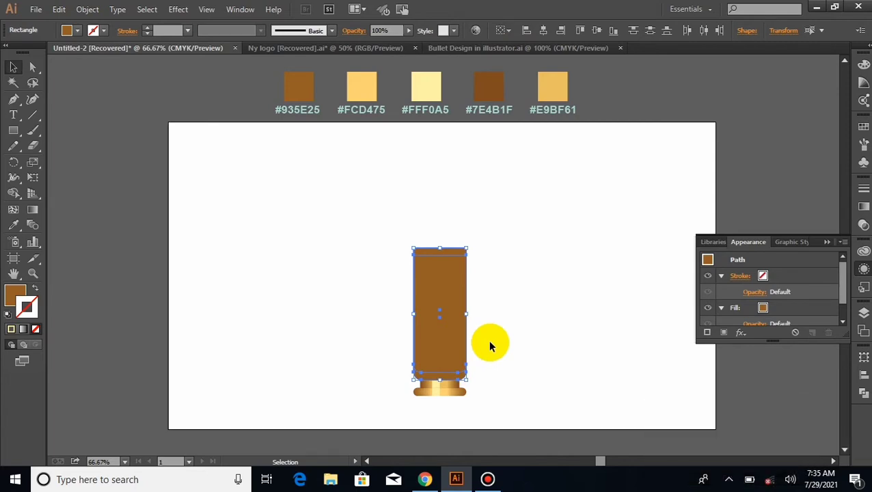
left_click(864, 392)
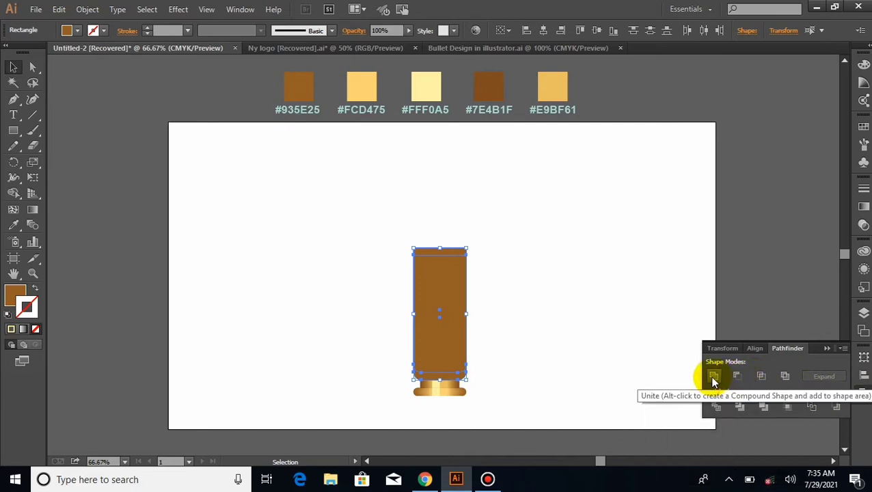
left_click(736, 377)
left_click(530, 317)
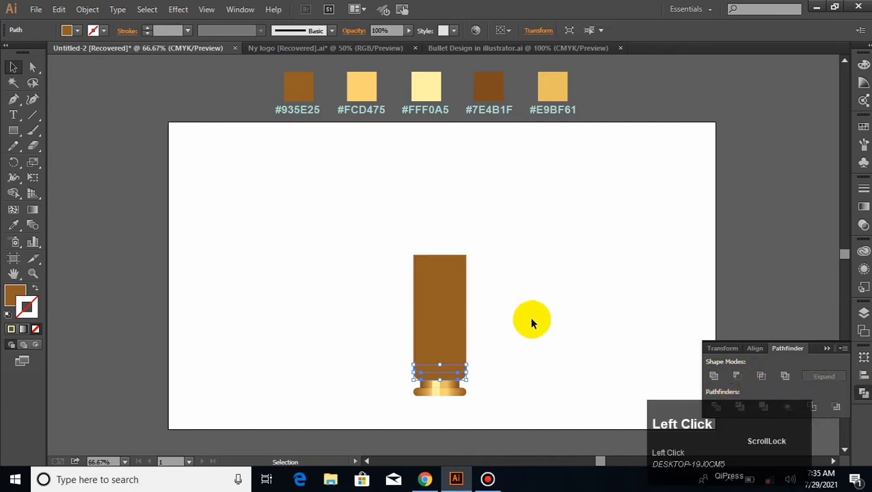
Step: Fill the curved strip at the bottom of the case body with black (#000000)
left_click(445, 378)
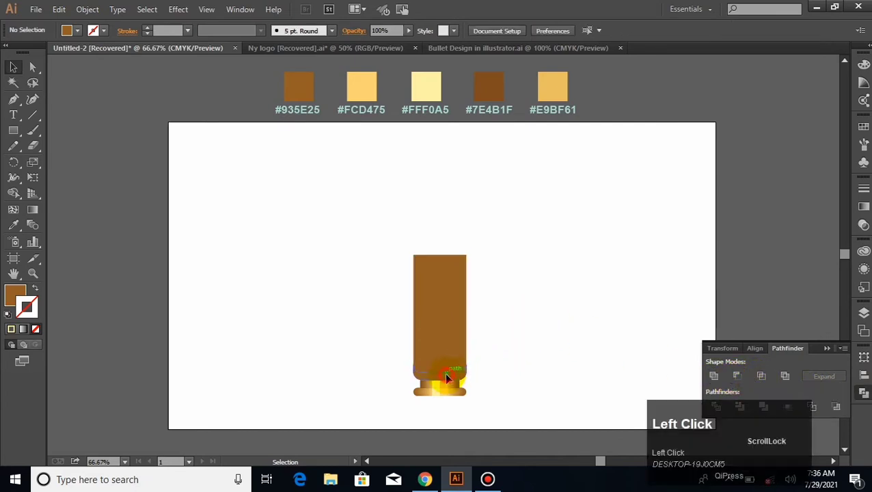
double_click(14, 298)
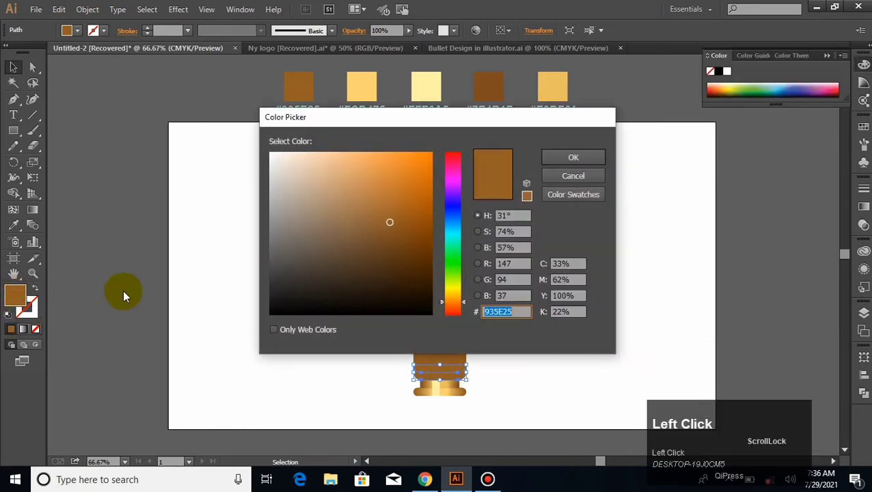
left_click(272, 310)
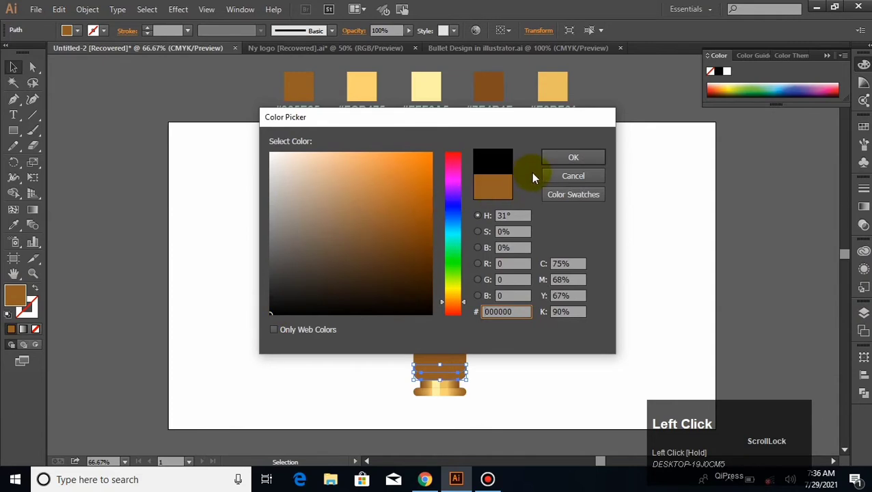
left_click(571, 157)
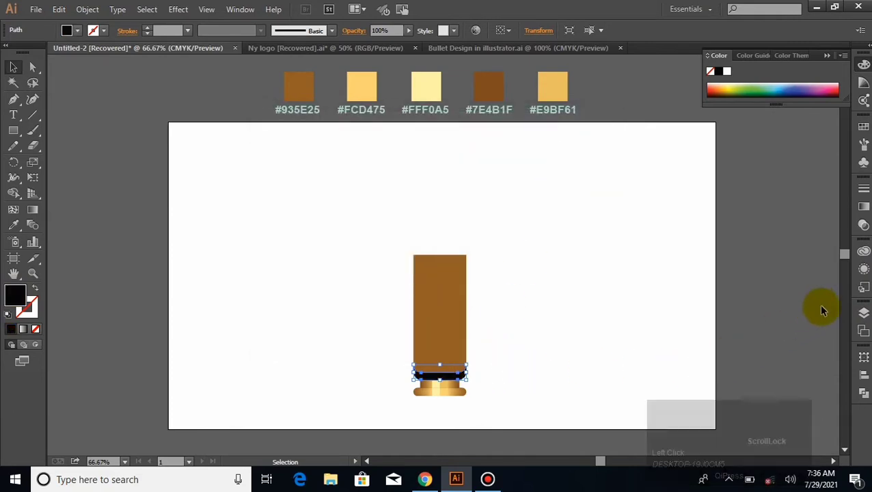
Step: Set the black strip's fill to 30% opacity with the Soft Light blending mode
left_click(864, 269)
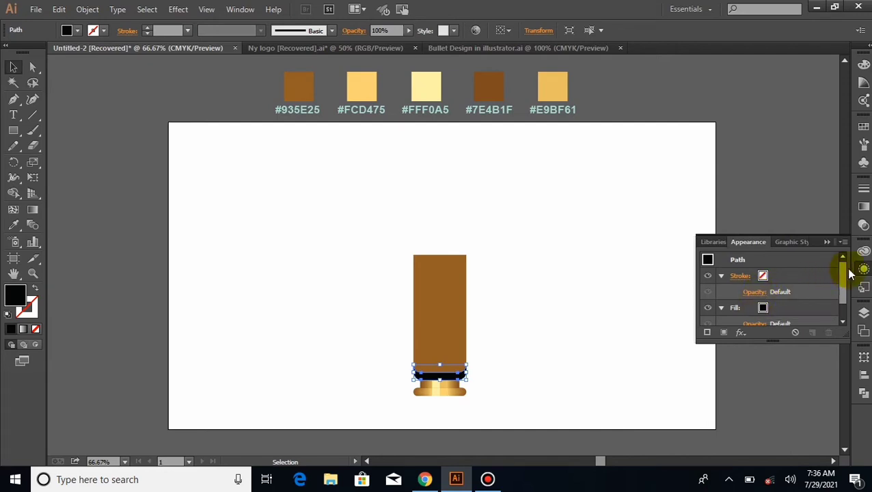
left_click_drag(844, 276, 803, 314)
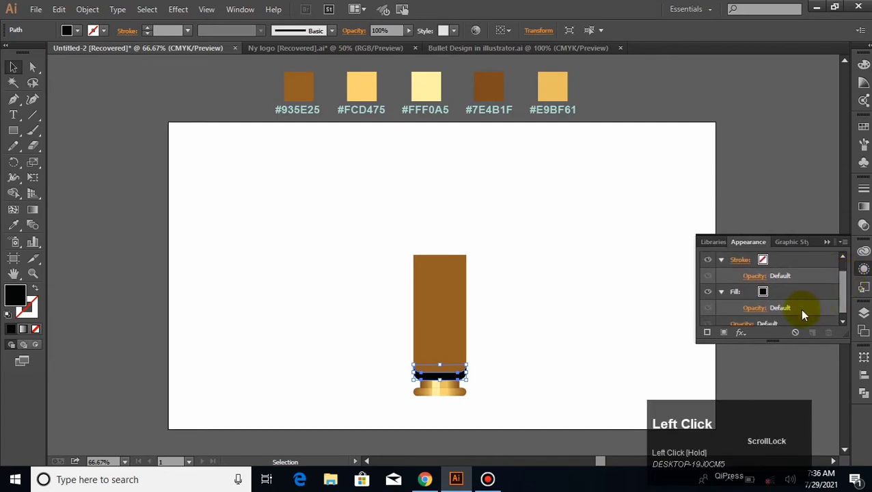
left_click(760, 312)
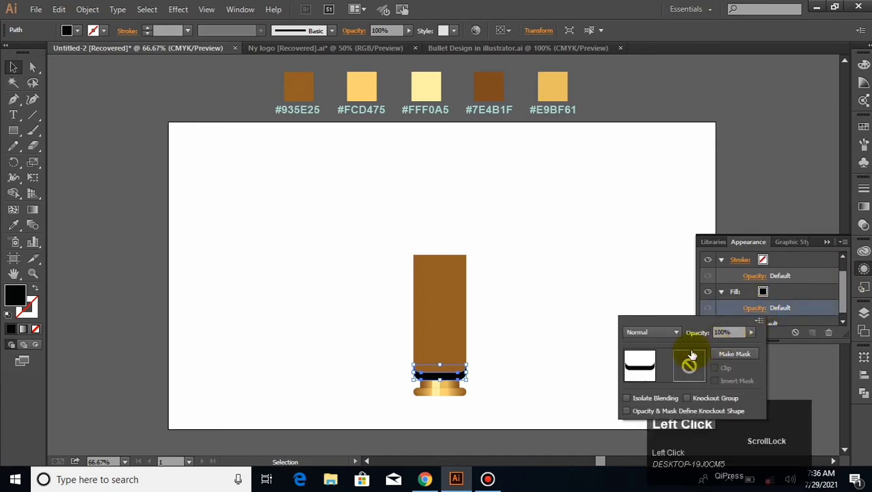
left_click(744, 332)
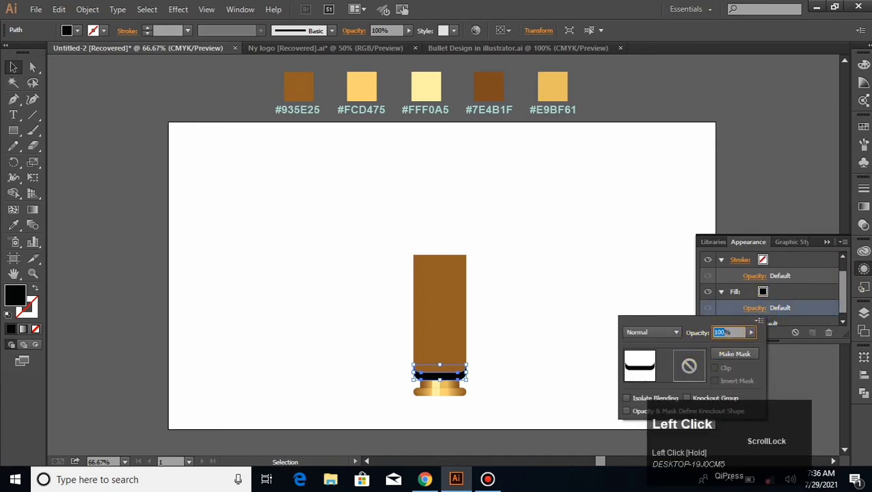
type("3")
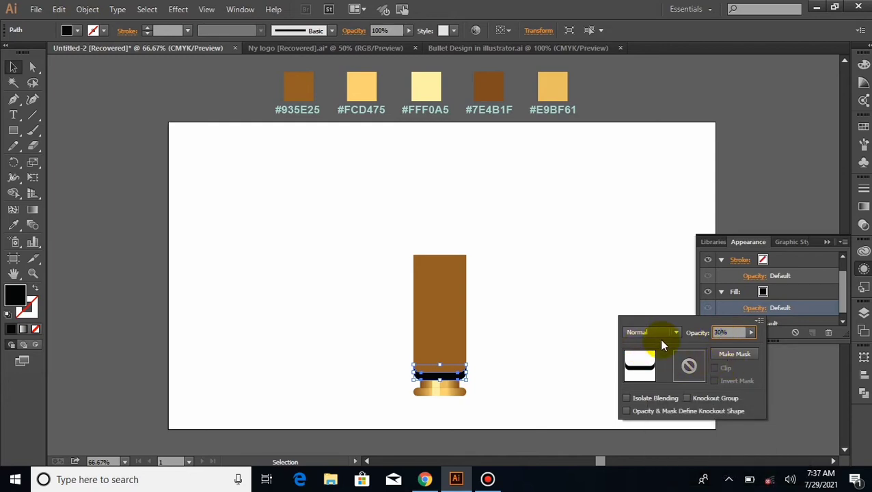
left_click(655, 332)
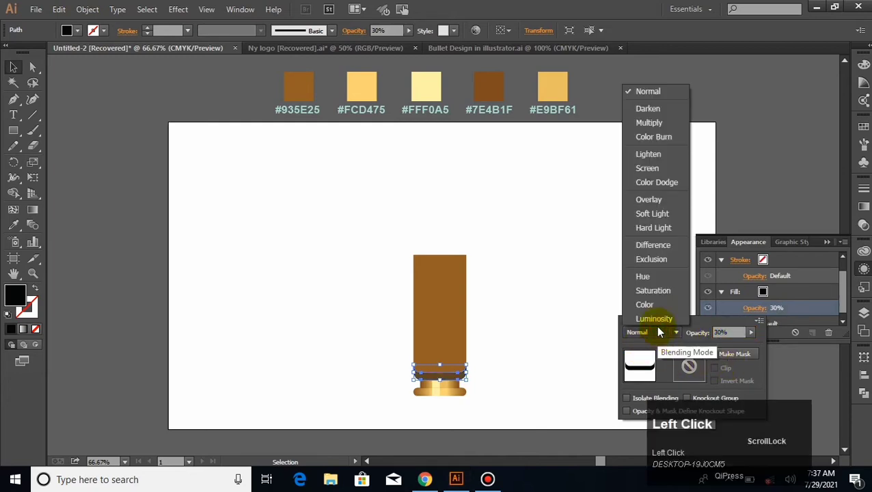
left_click(651, 214)
left_click(544, 281)
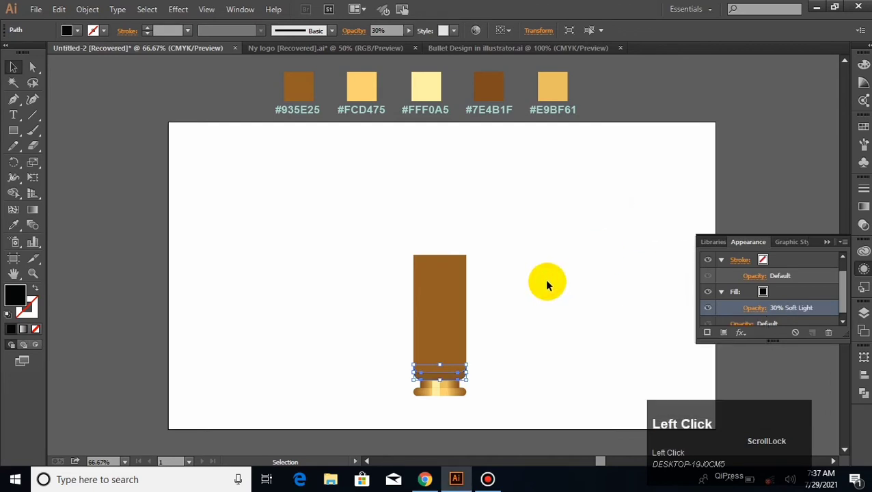
left_click(545, 281)
Step: Draw a full-height vertical rectangle about 36 px wide down the middle of the brown body and fill it with the #FCD475 swatch colour
left_click(13, 129)
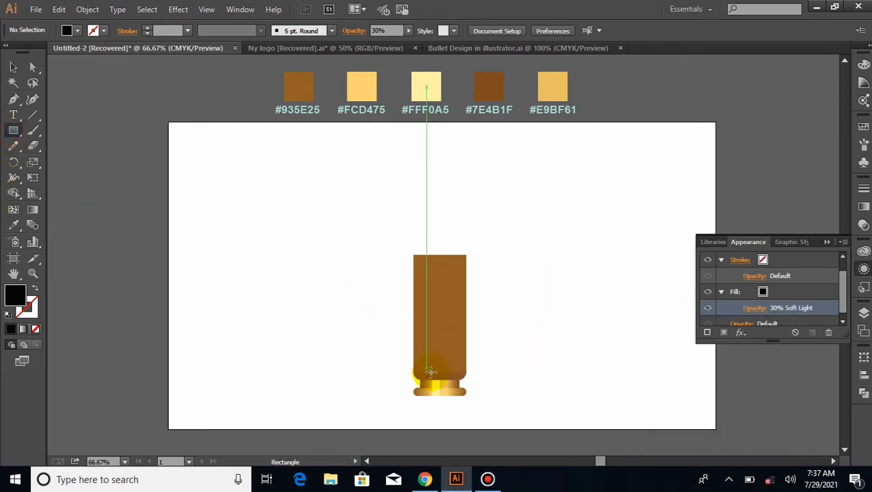
left_click_drag(429, 383, 447, 254)
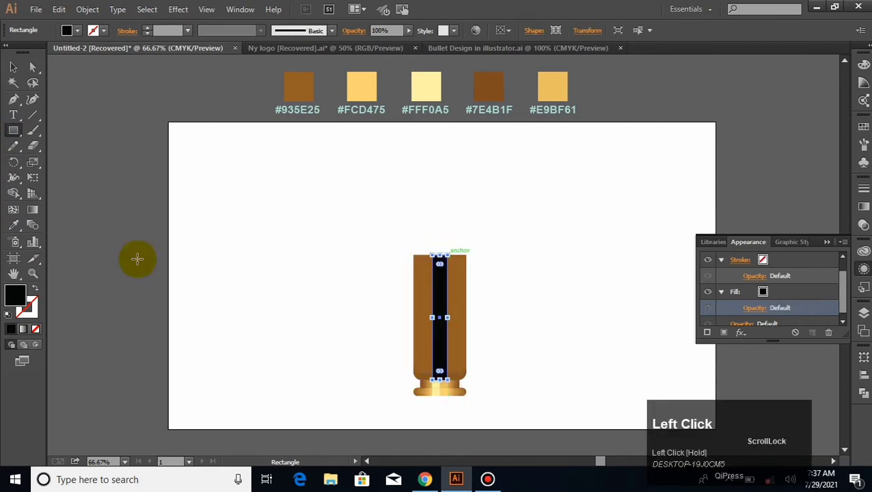
left_click(14, 227)
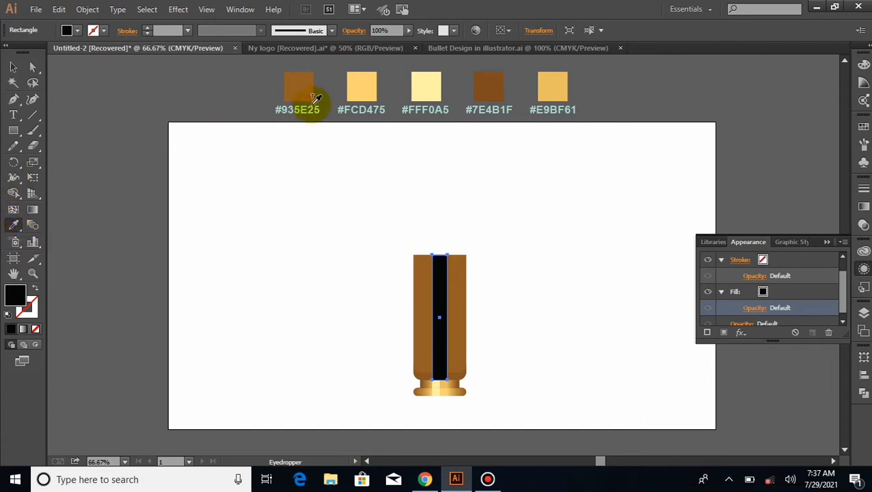
left_click(356, 83)
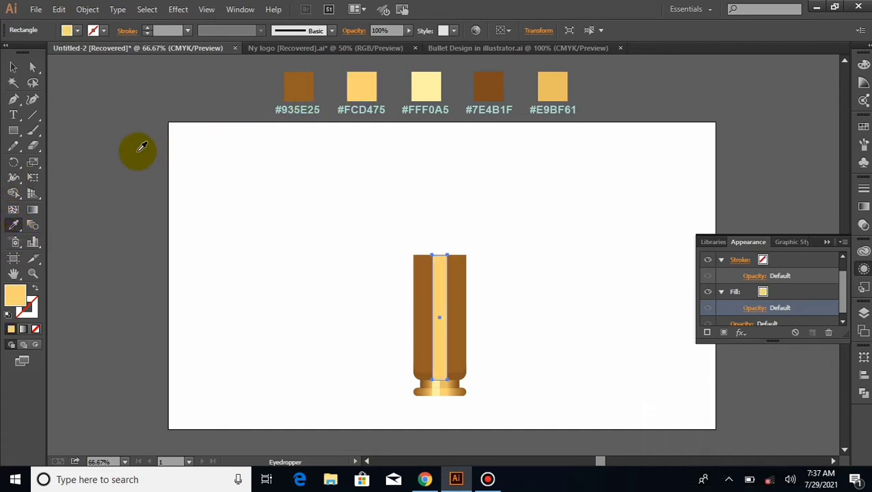
left_click(13, 66)
left_click(257, 275)
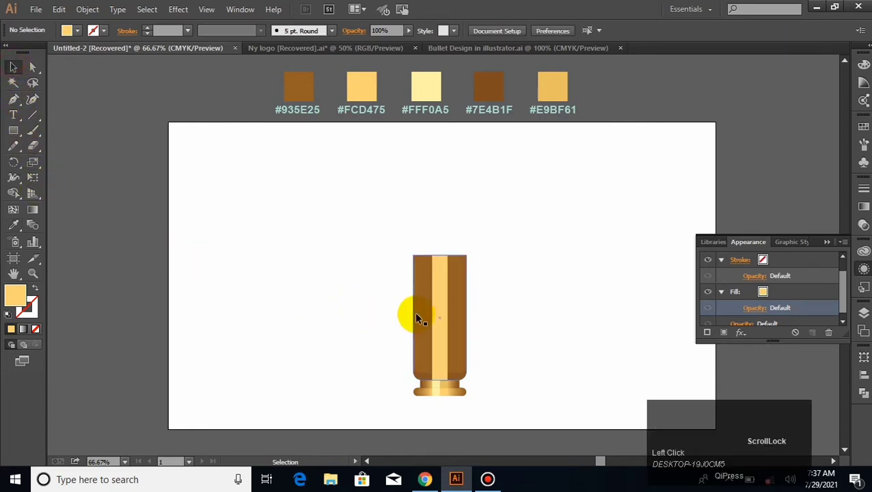
Step: Blend the light gold centre rectangle with the brown body rectangle to shade the case
left_click(440, 298)
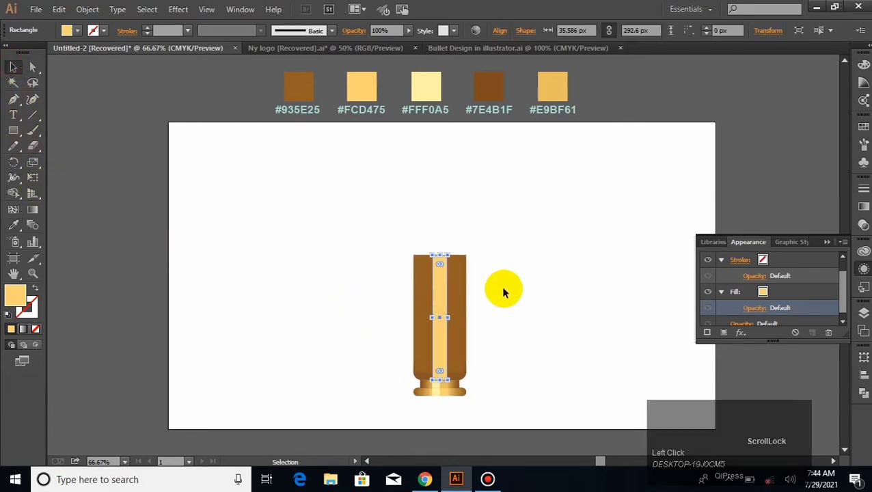
left_click_drag(494, 289, 438, 324)
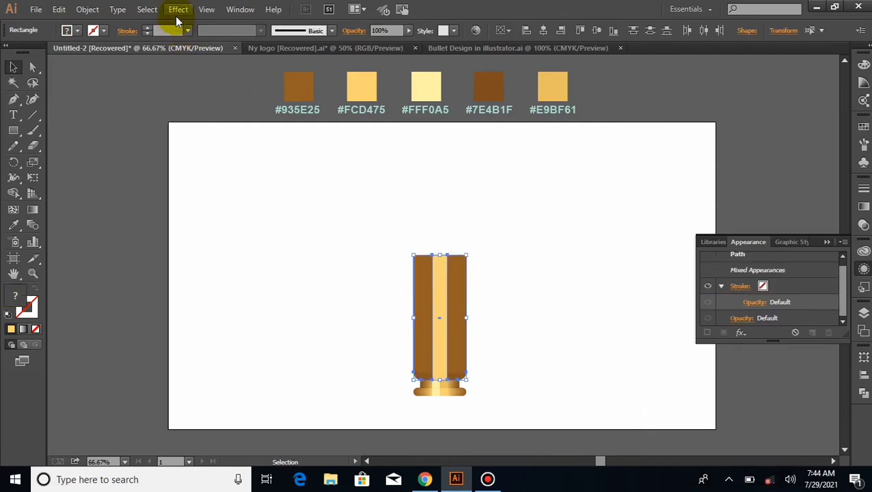
left_click(89, 9)
mouse_move(134, 319)
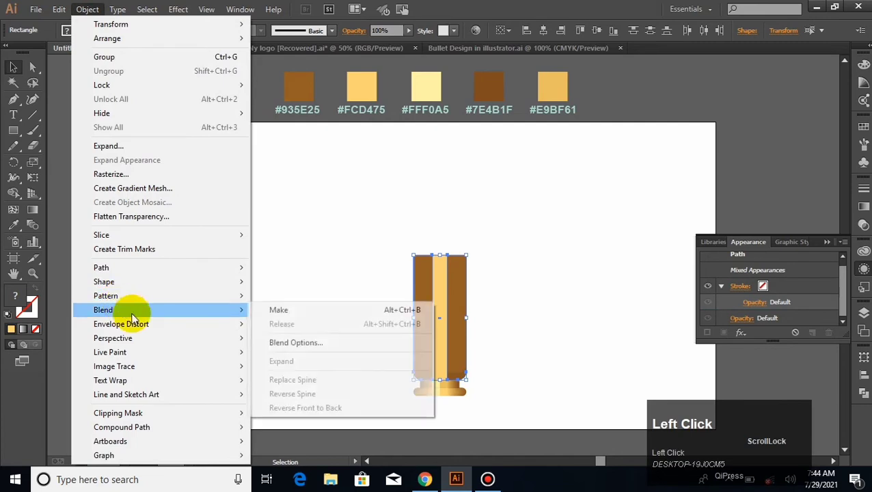
left_click(274, 309)
left_click(539, 279)
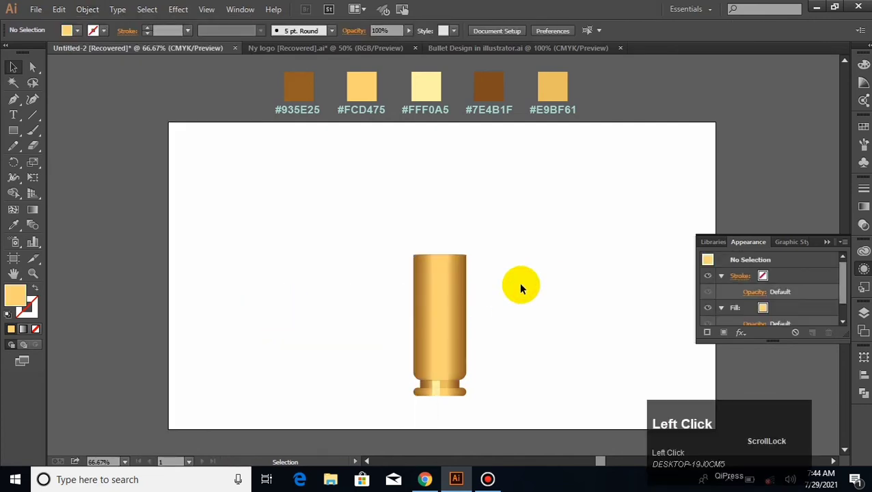
Step: Draw a full-height highlight rectangle about 18 px wide just left of the case body's centre and fill it with the #FFF0A5 swatch colour
left_click(8, 132)
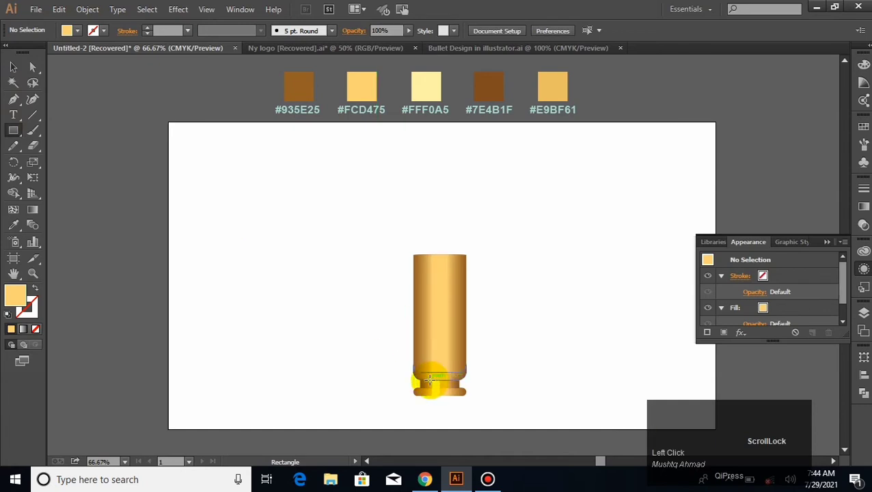
left_click_drag(432, 380, 441, 254)
left_click(13, 225)
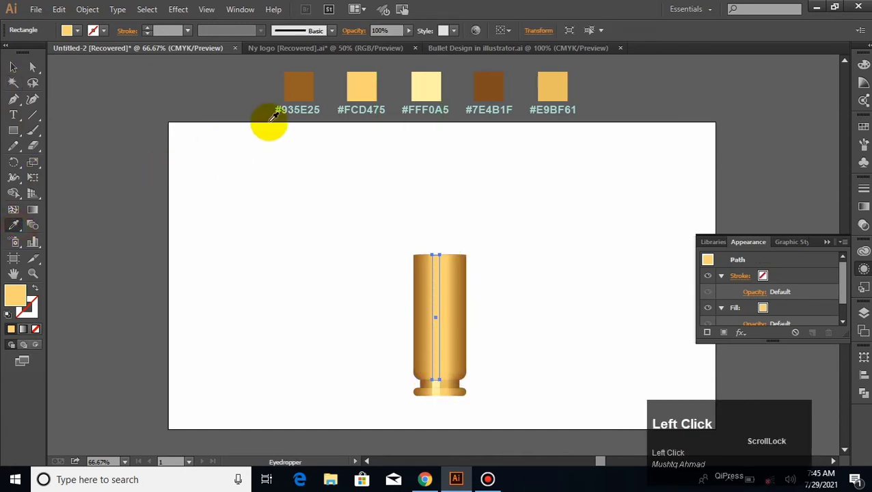
left_click(423, 85)
left_click(9, 69)
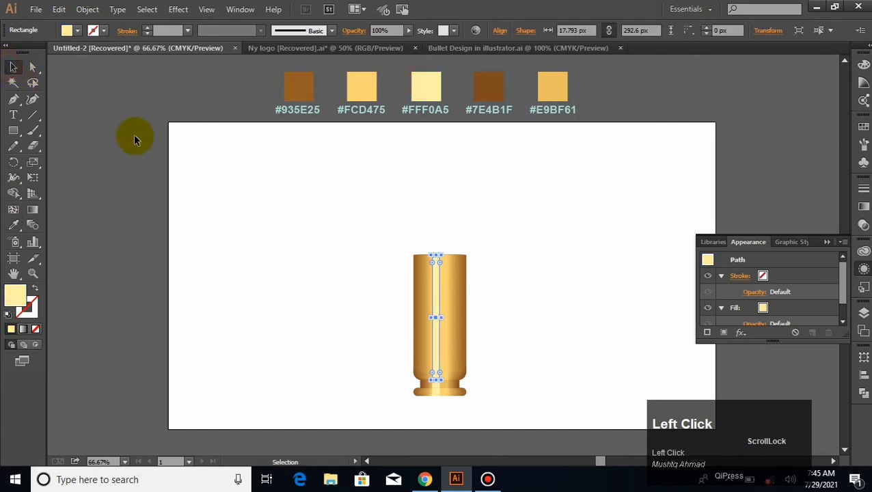
left_click(195, 162)
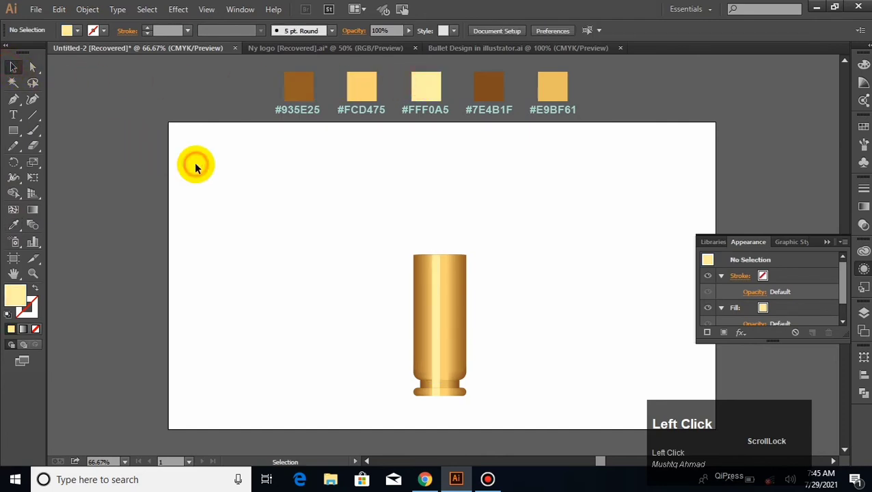
Step: Set the blending mode of the pale highlight rectangle's stroke to Overlay
left_click(438, 287)
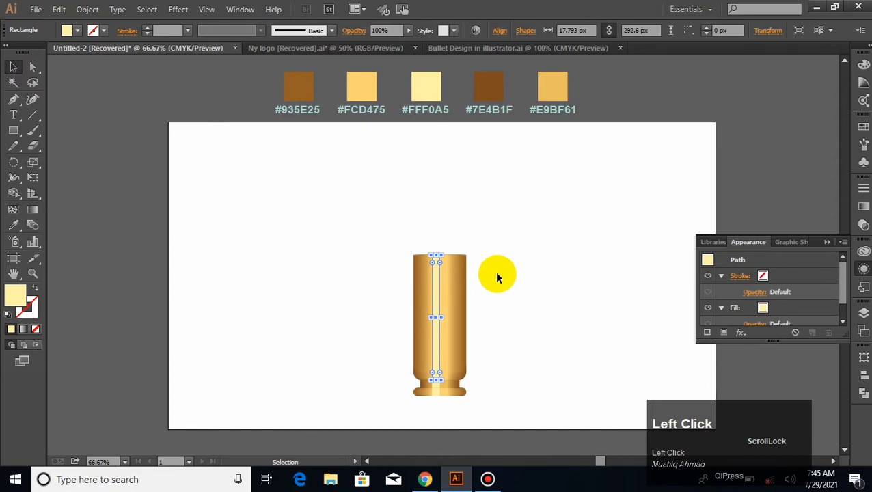
left_click(757, 293)
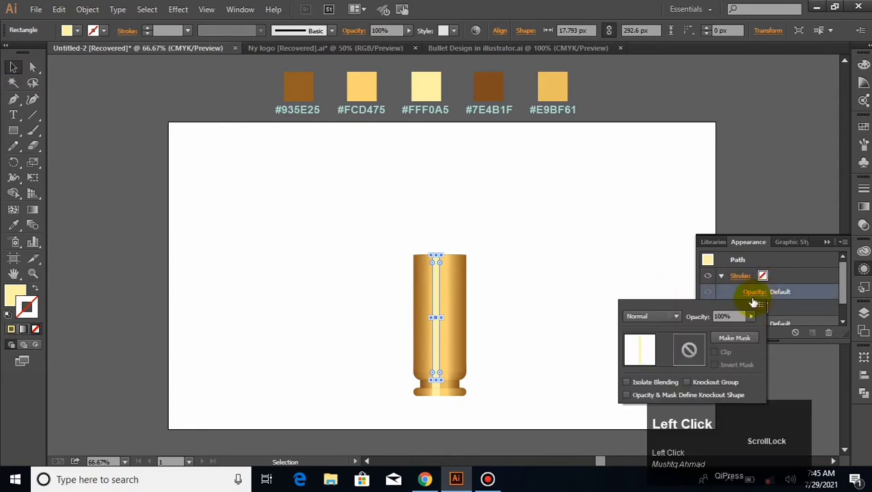
left_click(675, 318)
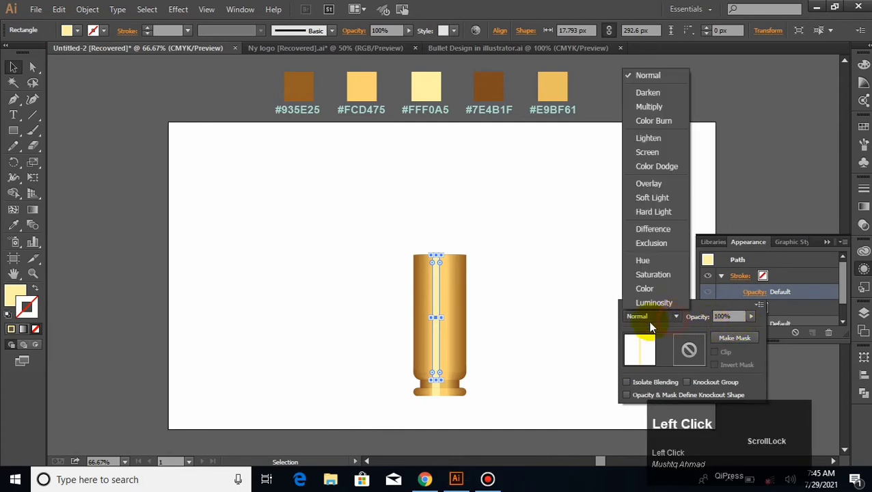
left_click(646, 185)
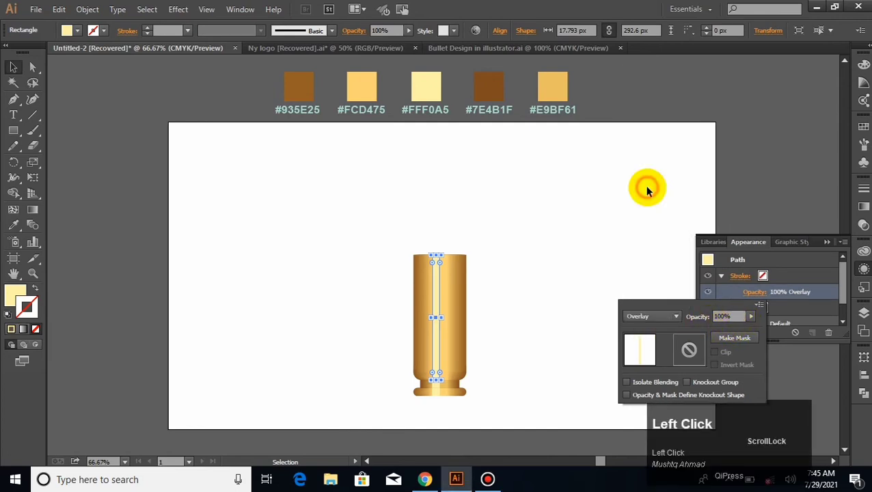
left_click(574, 280)
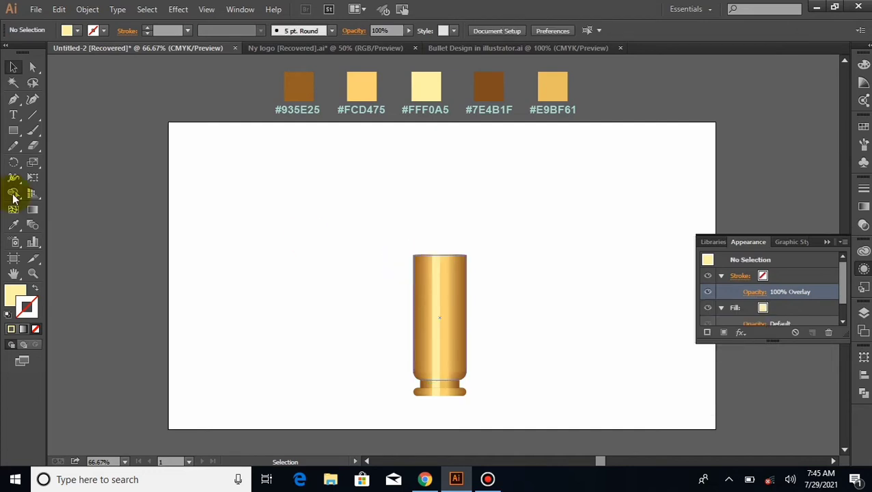
Step: Draw a full-width horizontal rectangle about 123 by 19.5 px across the top edge of the case body
left_click(13, 131)
left_click_drag(414, 256, 467, 265)
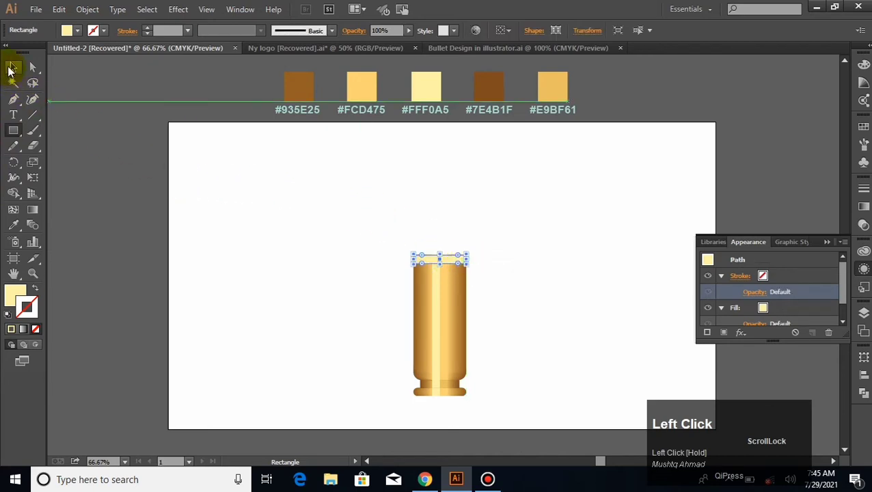
left_click(13, 66)
left_click(267, 196)
left_click(447, 261)
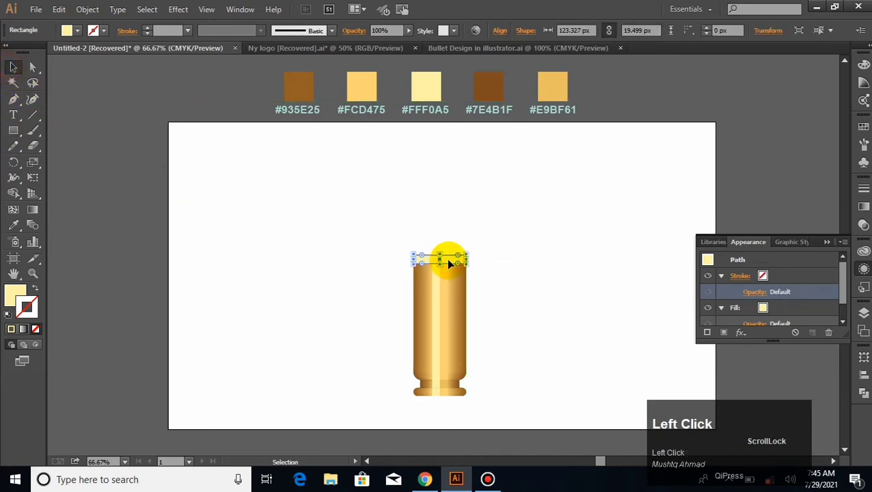
left_click(521, 258)
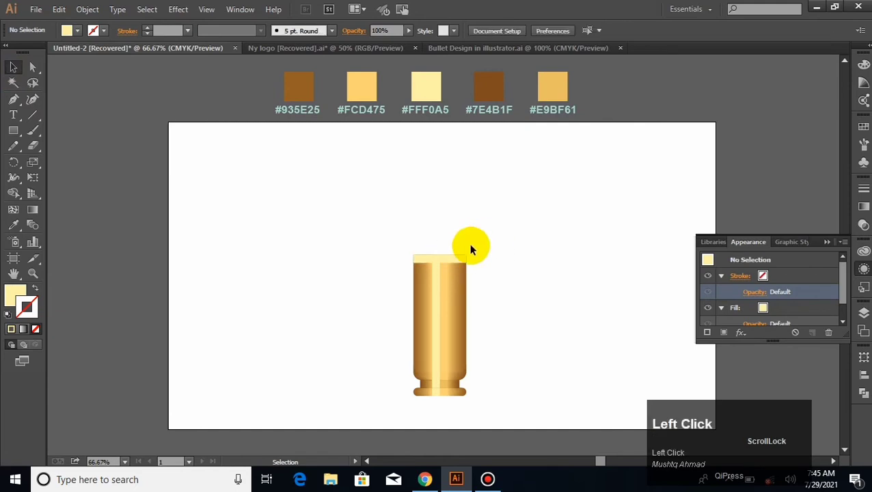
left_click_drag(451, 277, 452, 277)
left_click(495, 247)
left_click(457, 259)
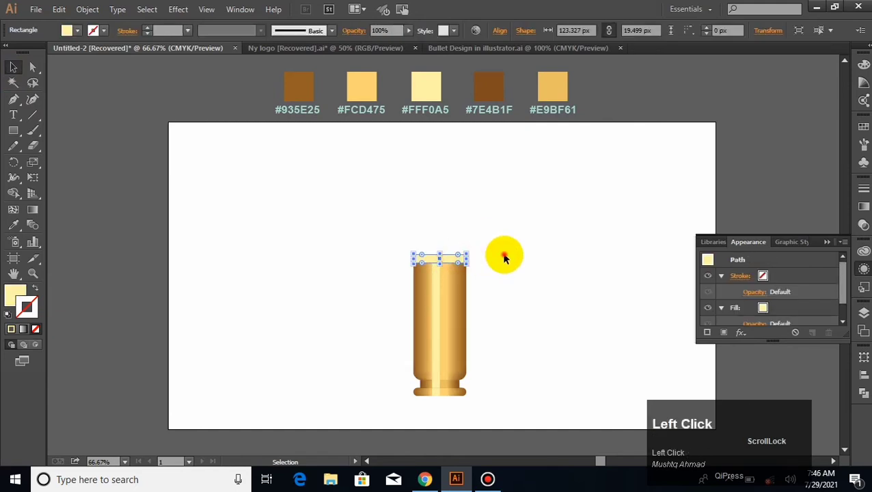
left_click(502, 257)
Step: Fill the strip at the top of the case body with black (#000000)
left_click(453, 260)
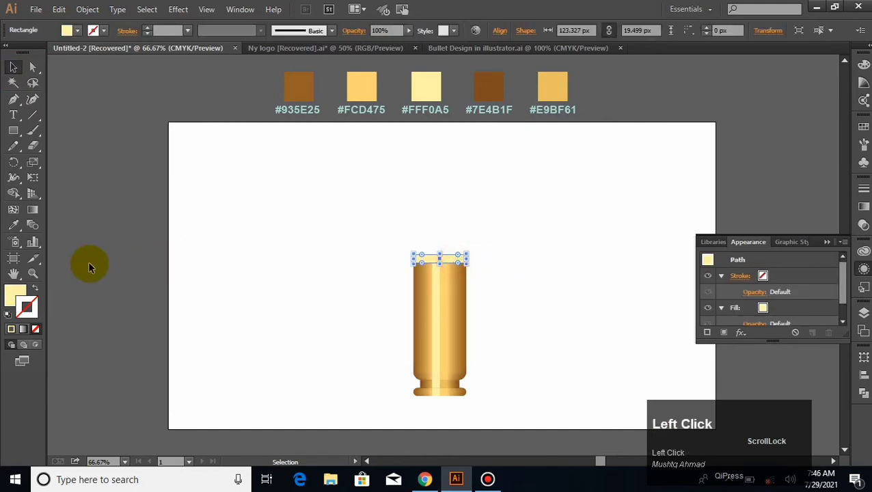
double_click(15, 293)
left_click(278, 310)
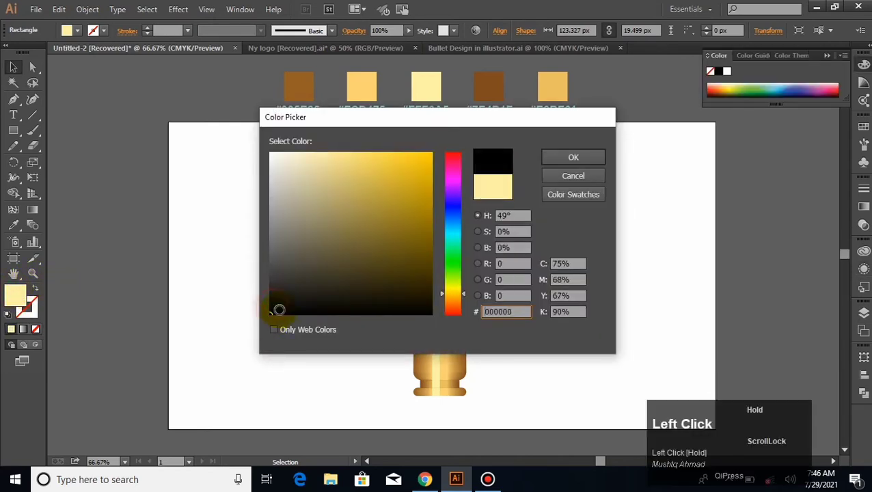
left_click(567, 158)
left_click(476, 259)
Step: Set the top strip's fill to 10% opacity with the Overlay blending mode
left_click(452, 259)
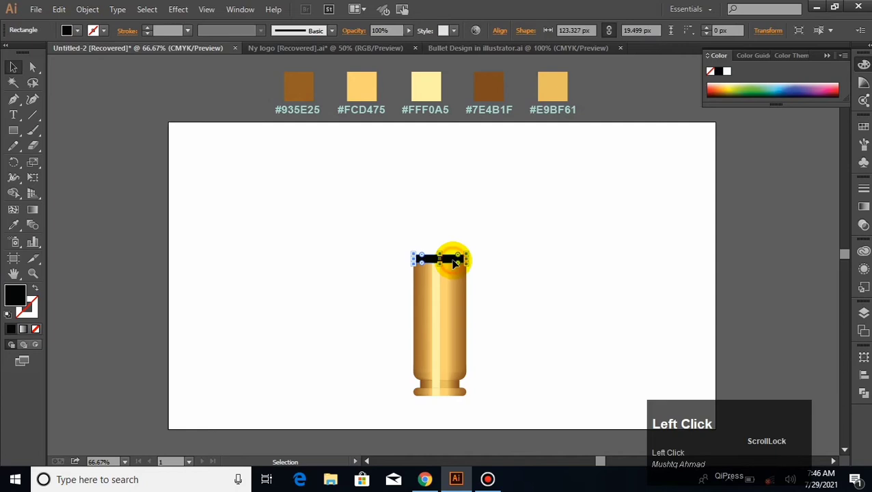
left_click(860, 273)
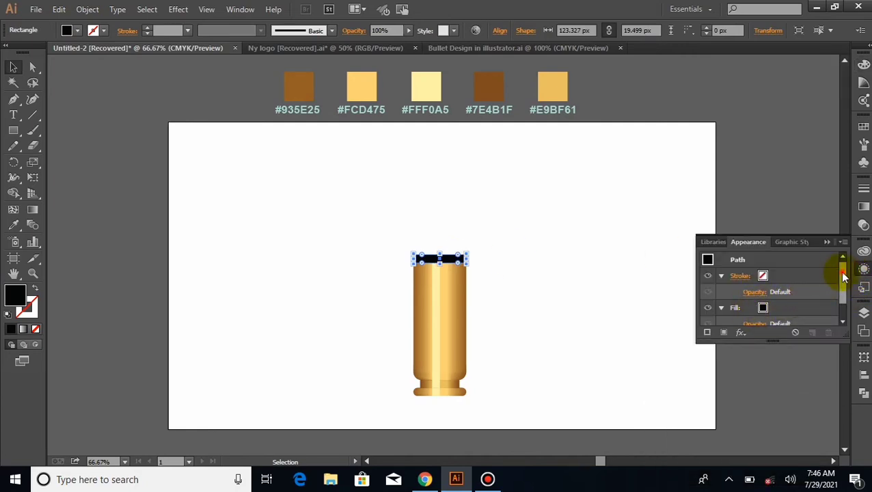
left_click_drag(840, 273, 776, 308)
left_click(755, 306)
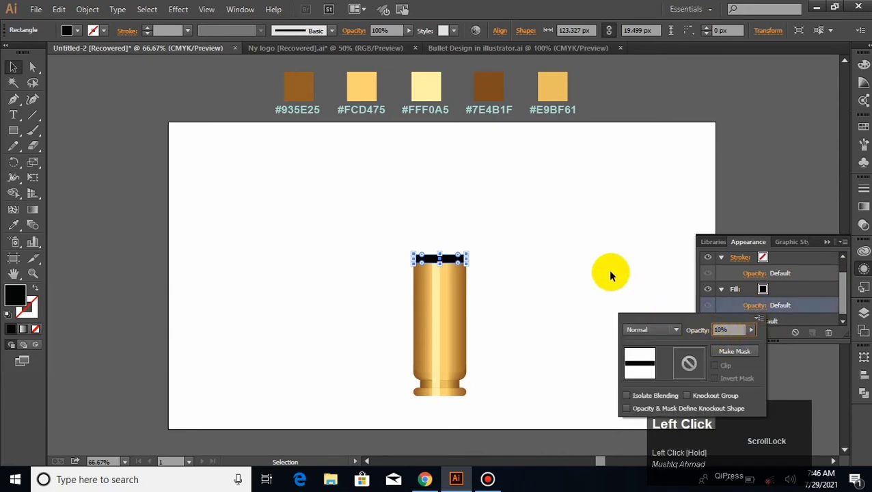
left_click(656, 331)
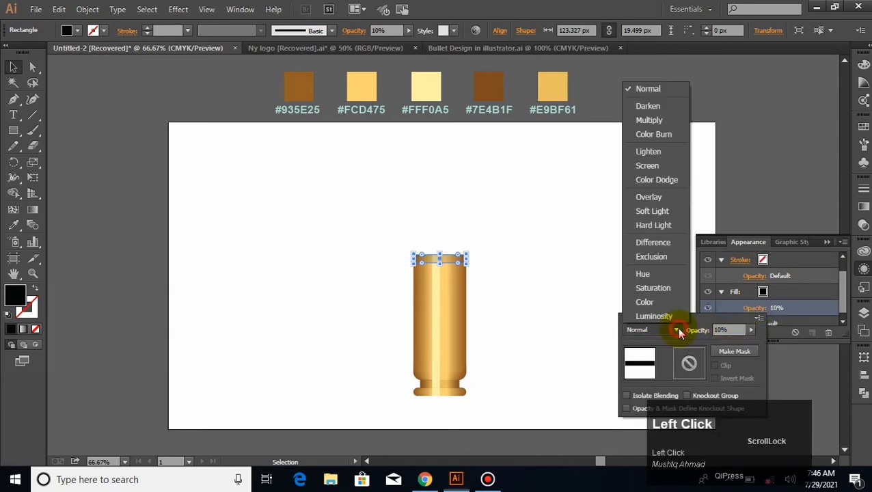
left_click(647, 198)
left_click(524, 265)
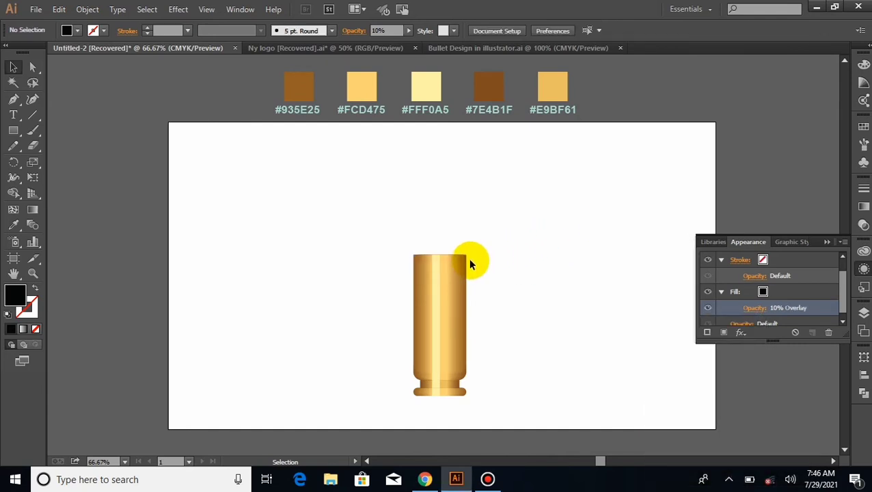
left_click(500, 258)
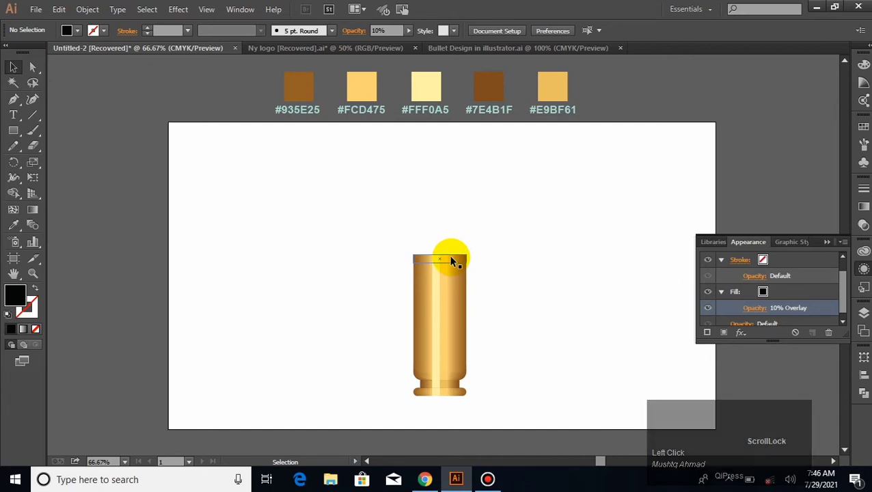
Step: Draw a full-width black band about 123 by 17 px across the case body just above its rounded lower corners
left_click(13, 130)
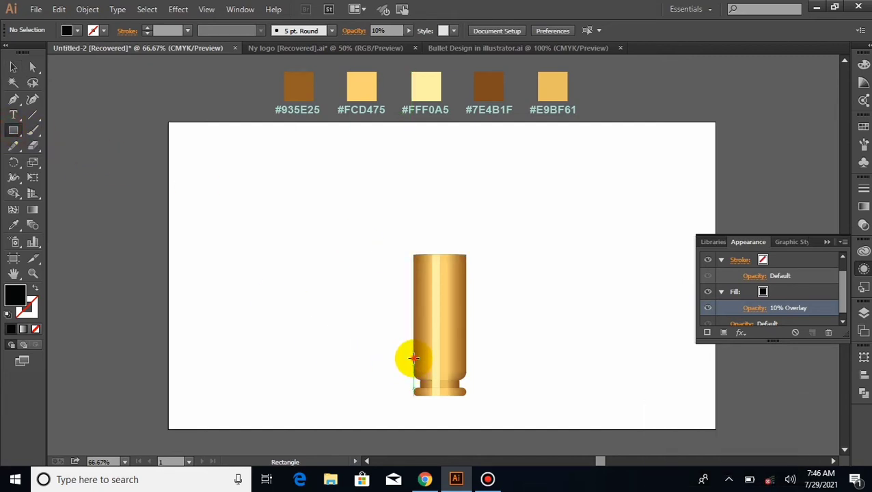
left_click_drag(414, 357, 440, 365)
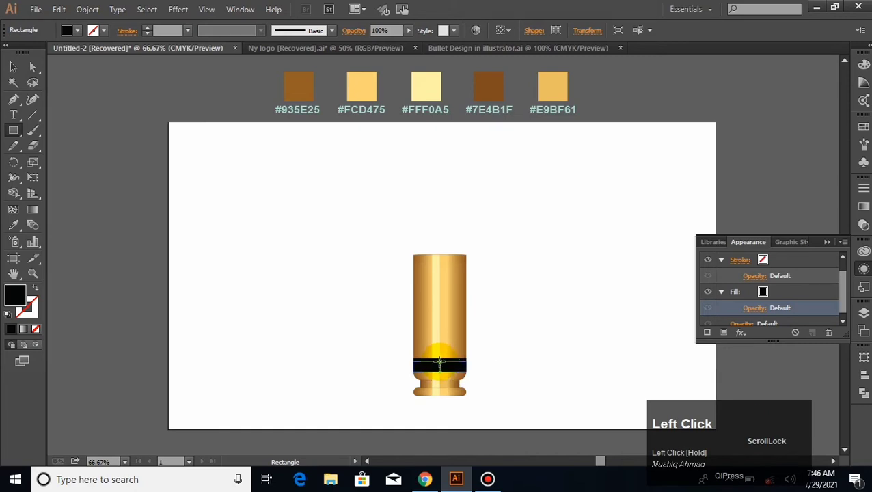
left_click(13, 67)
left_click(257, 200)
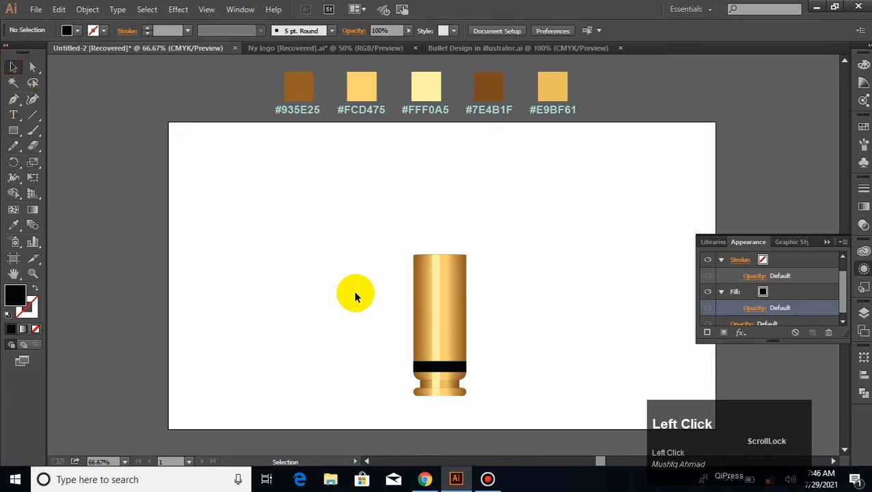
left_click(440, 366)
left_click_drag(440, 366, 441, 362)
left_click(466, 357)
left_click(425, 370)
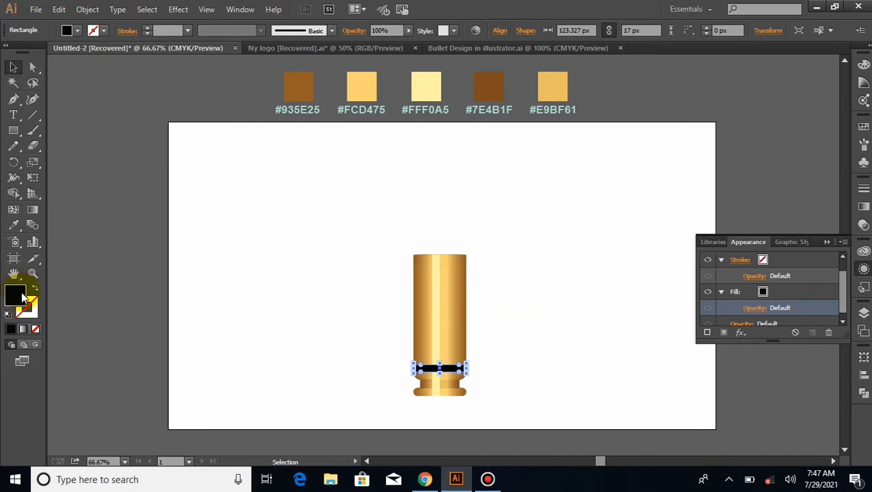
Step: Recolour the lower band white by sampling the artboard background
left_click(12, 231)
left_click(195, 177)
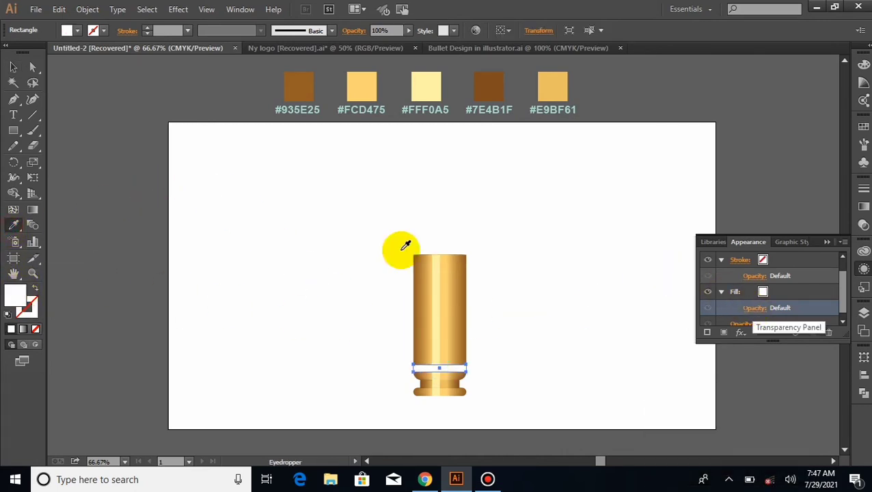
left_click(13, 66)
left_click(305, 232)
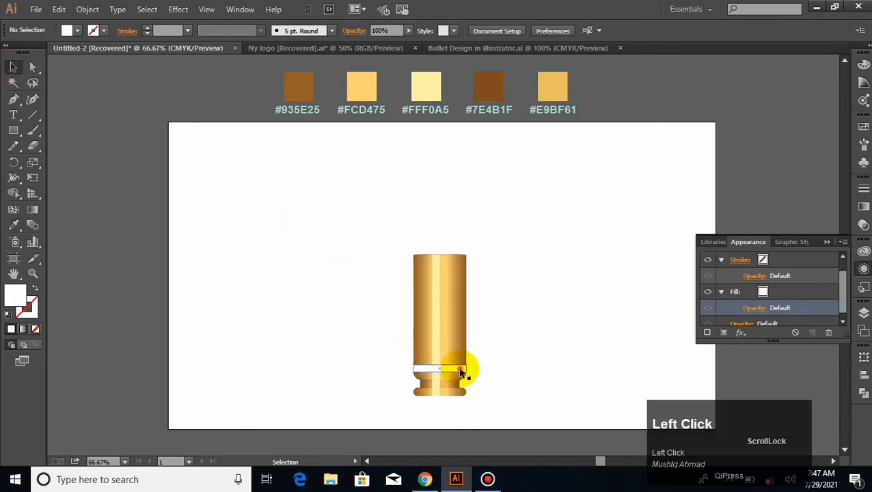
Step: Set the white lower band's fill to 30% opacity with the Overlay blending mode
left_click(462, 371)
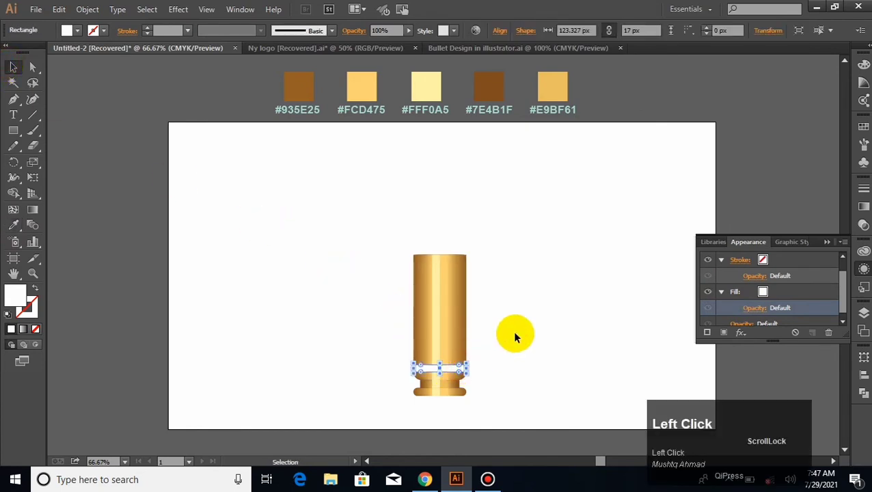
left_click(754, 308)
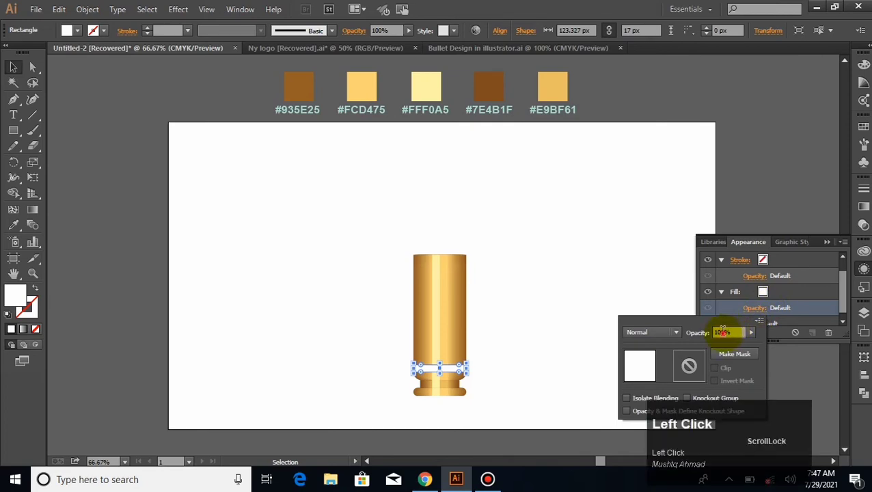
left_click_drag(731, 332, 714, 332)
type("30")
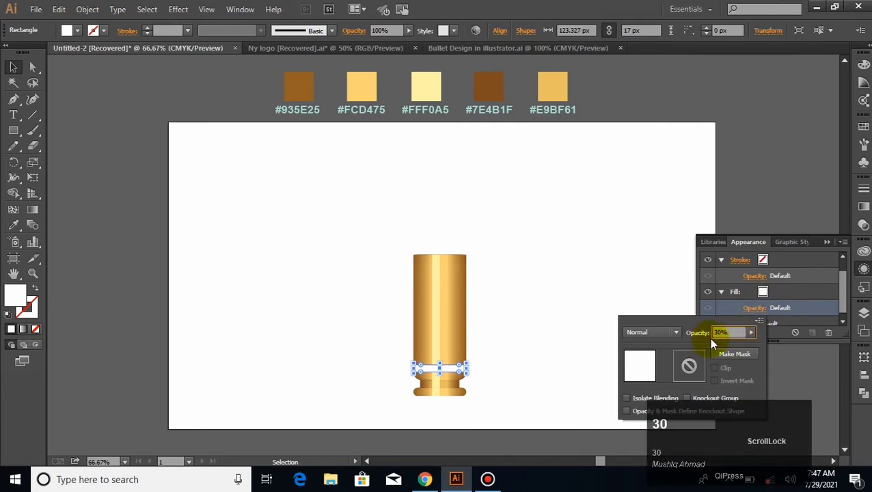
left_click(663, 332)
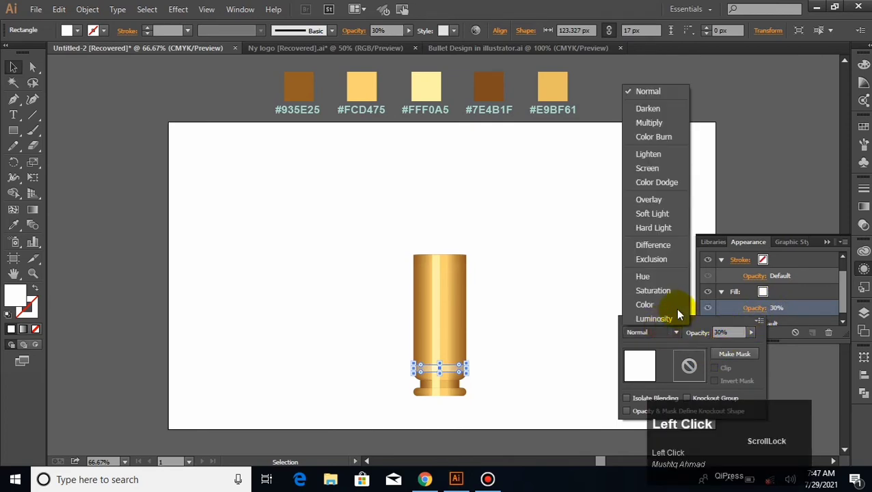
left_click(647, 200)
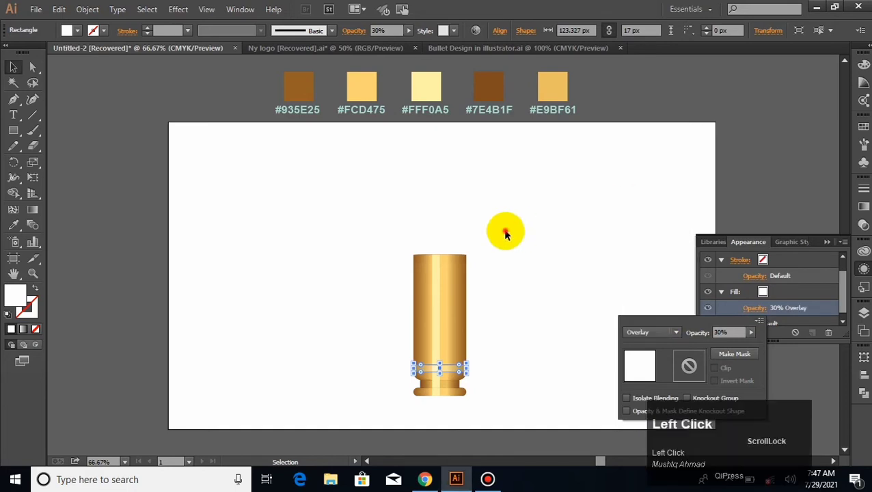
left_click(505, 233)
left_click(505, 233)
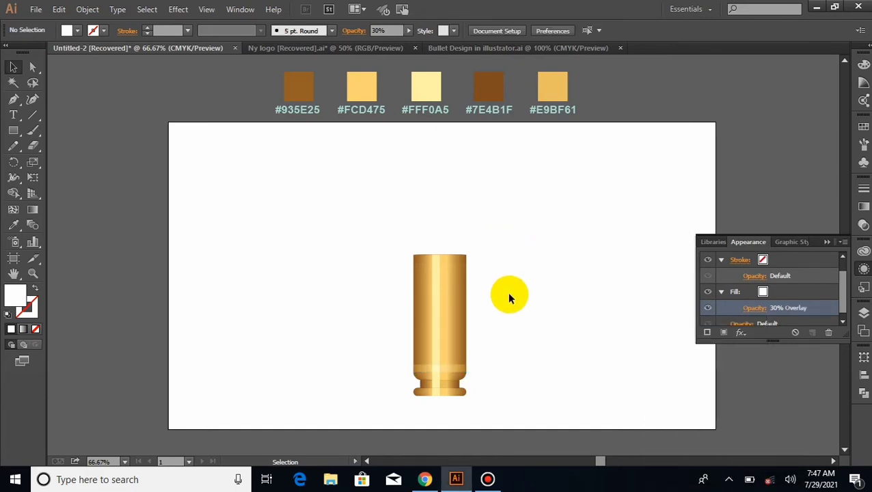
Step: Draw a rectangle about 123 by 53 px directly on top of the case and fill it with the #935E25 swatch colour
left_click(13, 134)
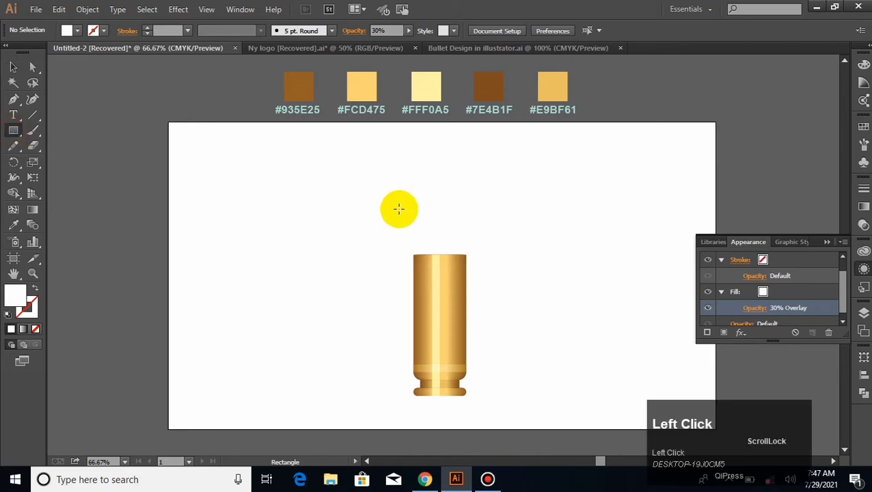
left_click_drag(412, 254, 470, 234)
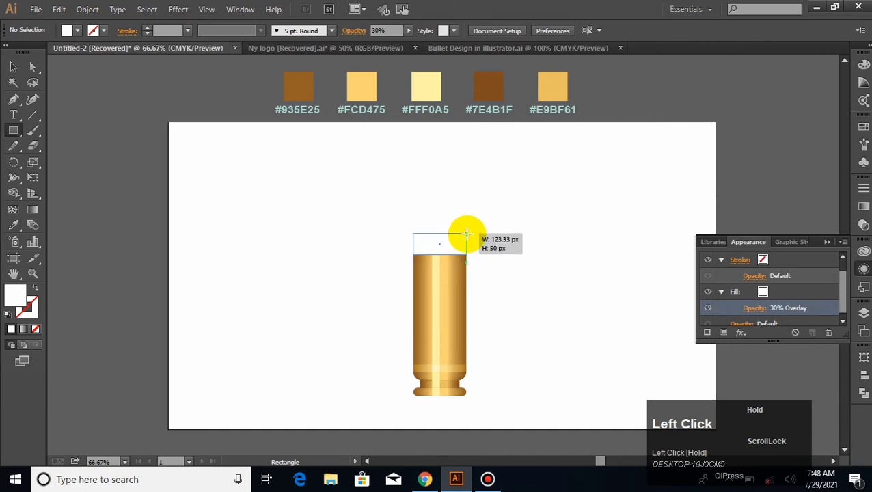
left_click_drag(465, 233, 465, 232)
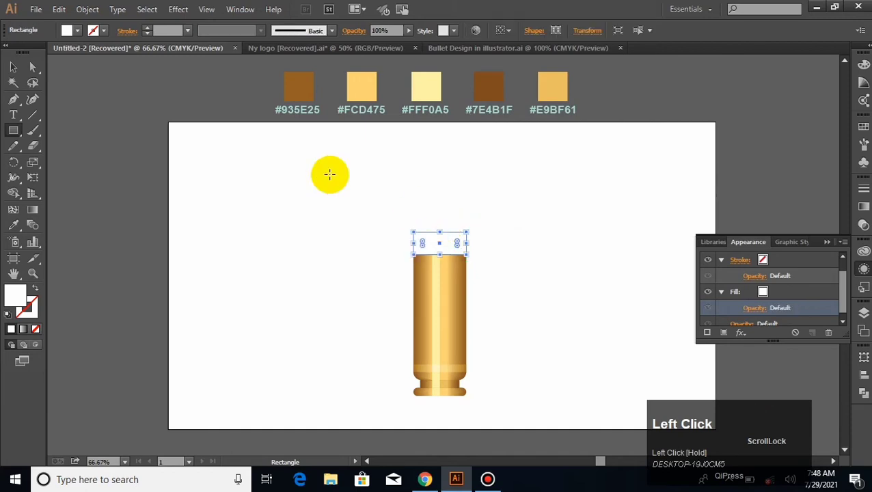
left_click(13, 225)
left_click(304, 76)
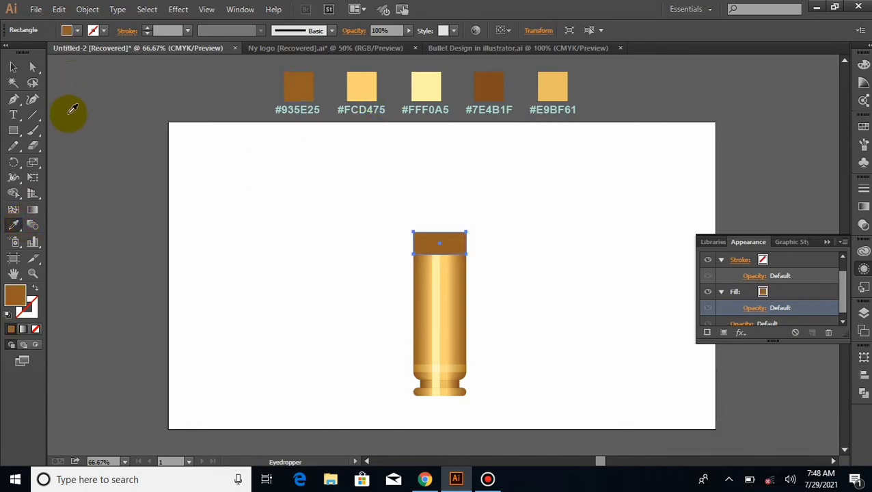
left_click(14, 71)
left_click_drag(280, 187, 369, 225)
left_click(516, 209)
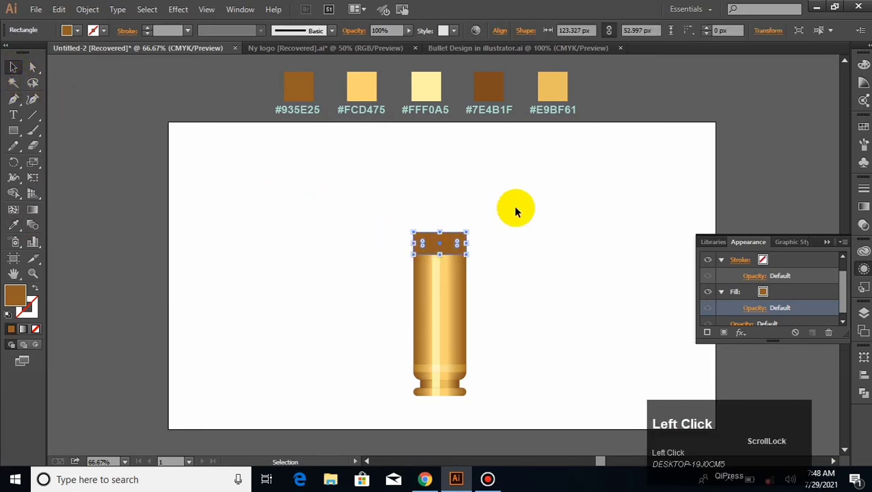
Step: Taper the brown tip rectangle into a trapezoid by moving its two upper corner points inward about 20 px each
left_click(34, 65)
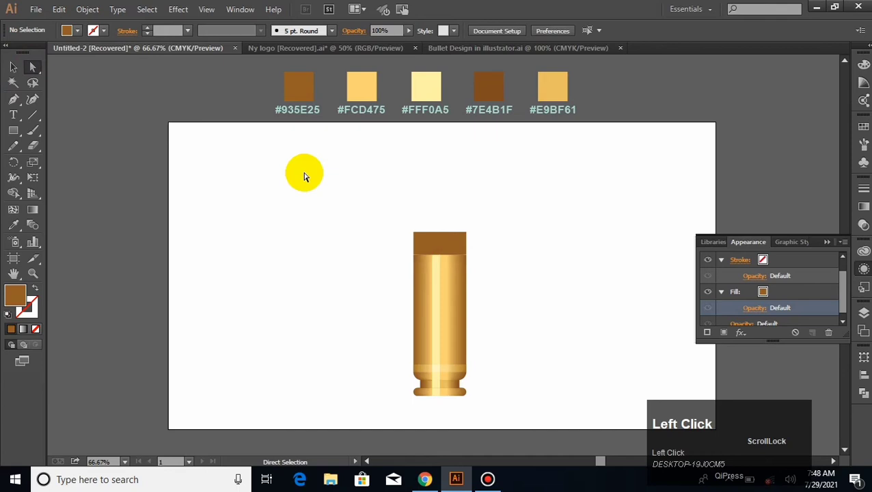
left_click(467, 234)
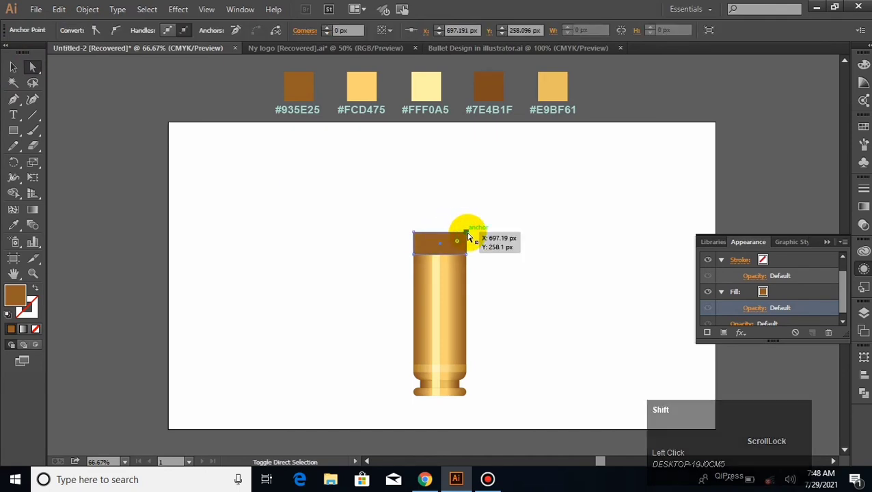
key("shift+Left")
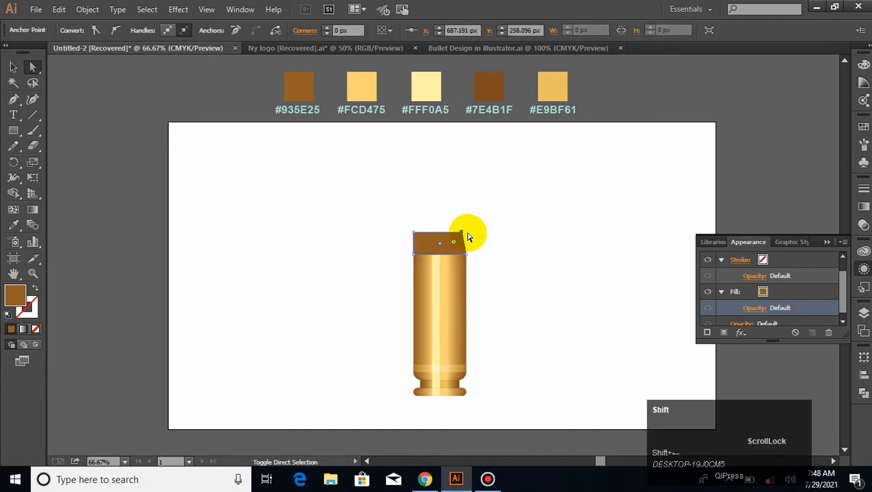
left_click_drag(460, 237, 413, 236)
key("shift+Right")
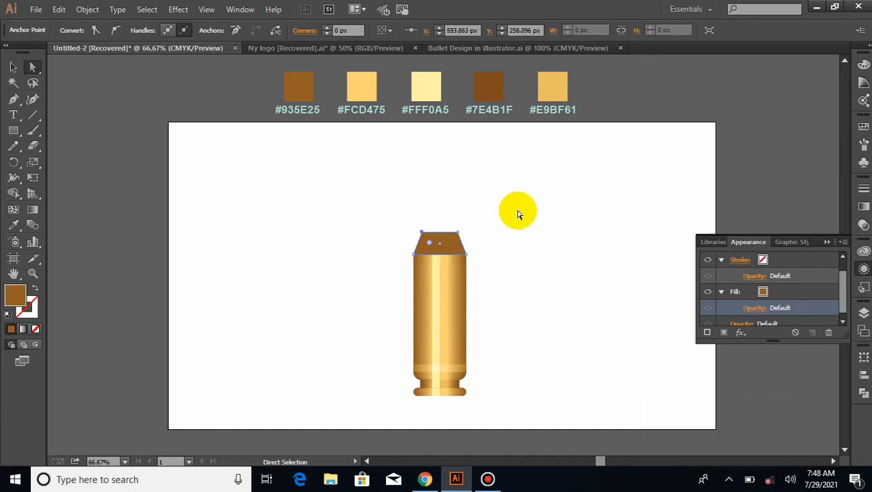
left_click(518, 215)
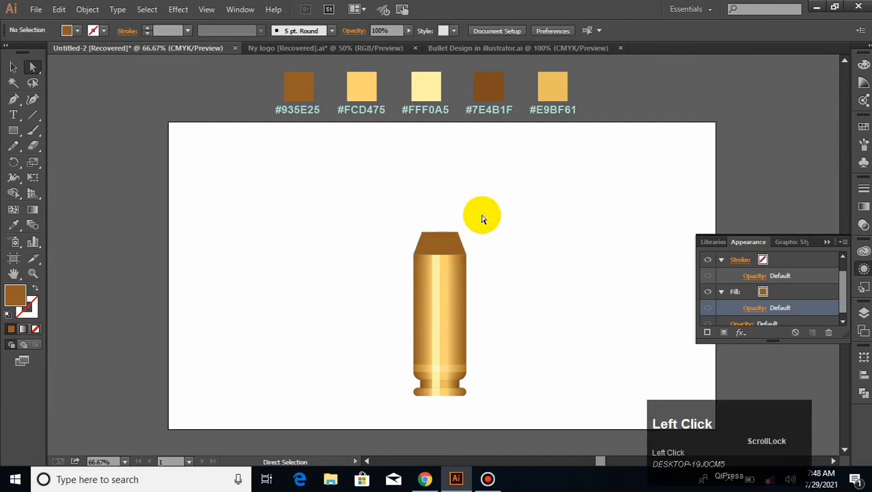
left_click(13, 66)
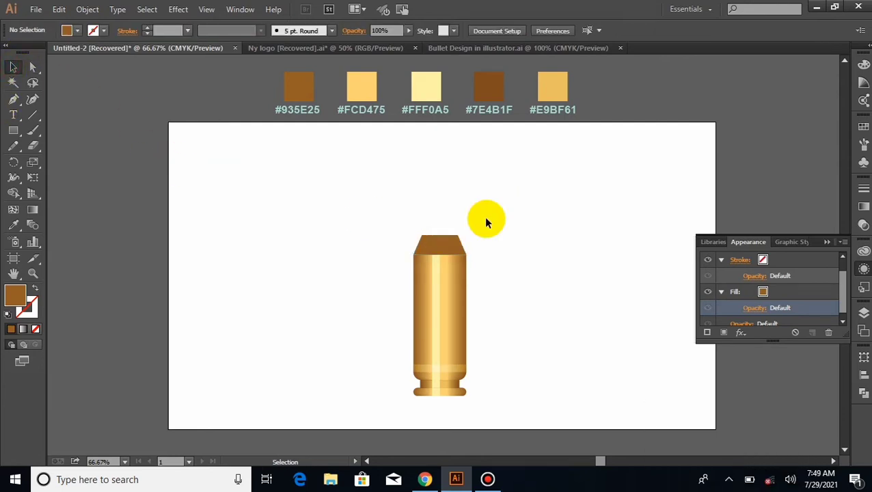
Step: Copy the brown tip trapezoid and paste two copies of it in front, directly over the original
left_click(444, 240)
left_click(59, 9)
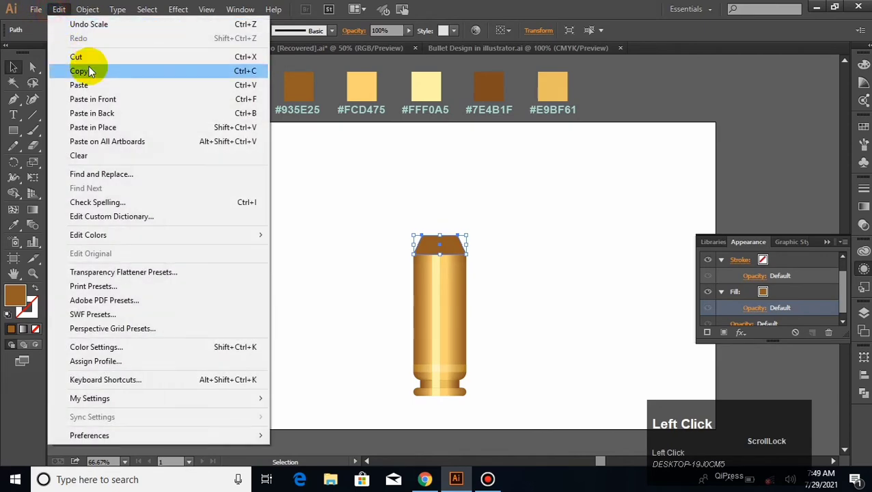
left_click(59, 9)
left_click(59, 9)
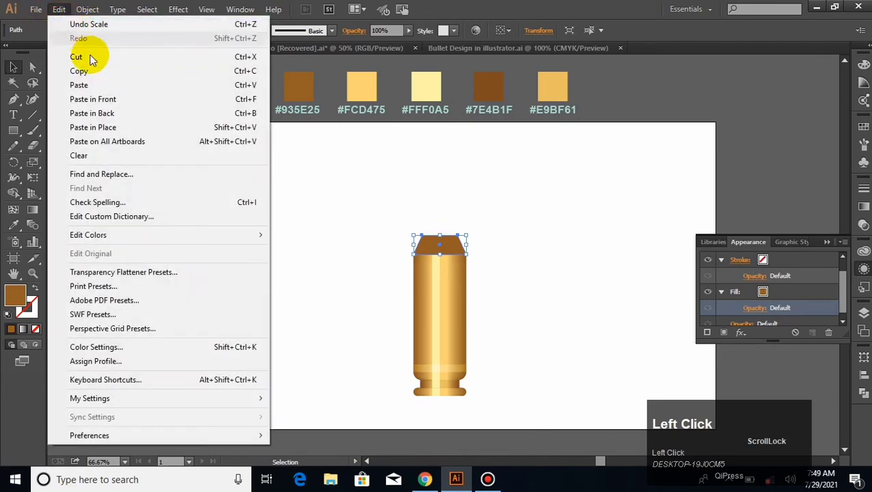
left_click(93, 99)
left_click(59, 9)
left_click(92, 99)
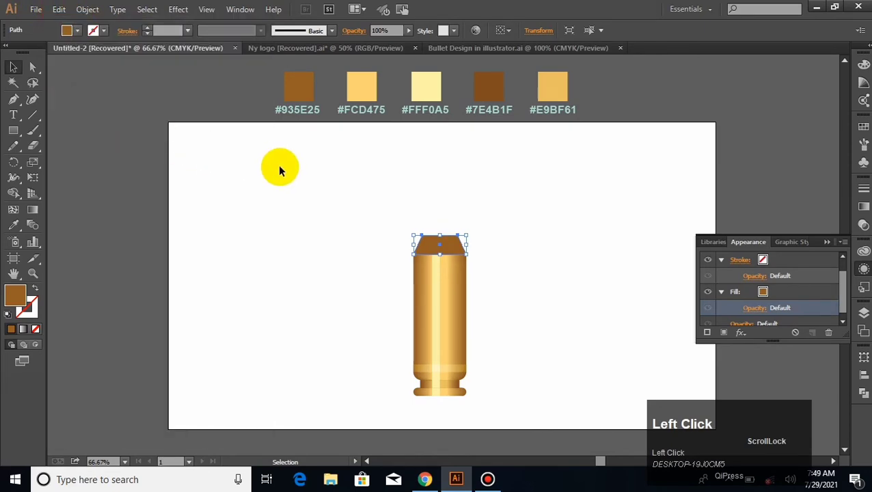
Step: Nudge the frontmost tip copy straight up so it leaves a narrow strip uncovered along the tip's base
left_click(325, 171)
left_click(438, 244)
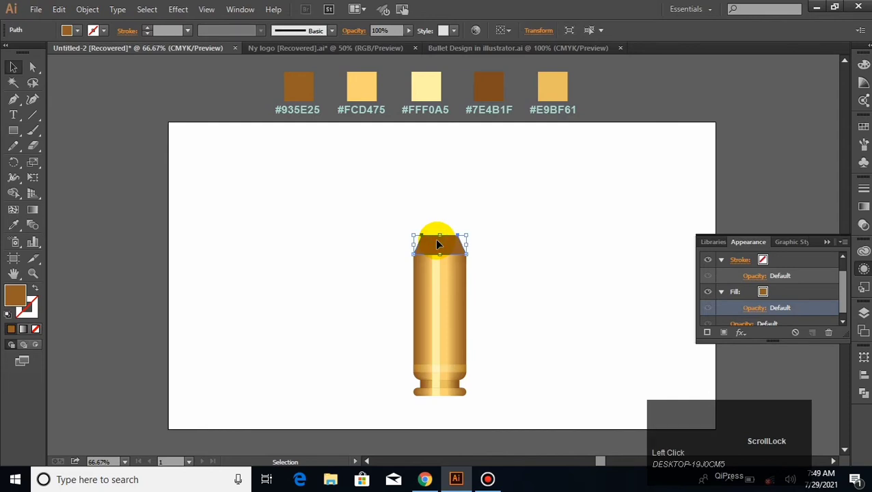
key("Up")
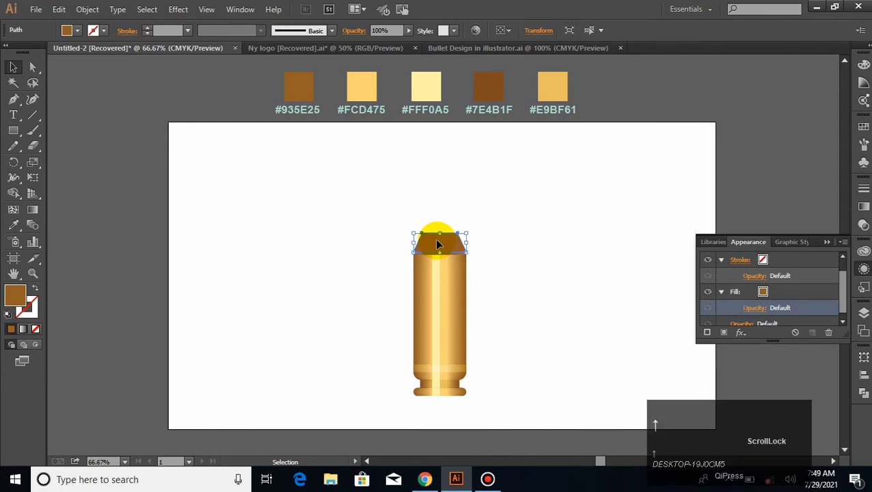
key("Up")
key("Up")
key("Up")
key("Up")
key("Up")
key("Up")
key("Up")
key("Up")
key("Up")
key("Up")
key("Up")
key("Up")
left_click(483, 231)
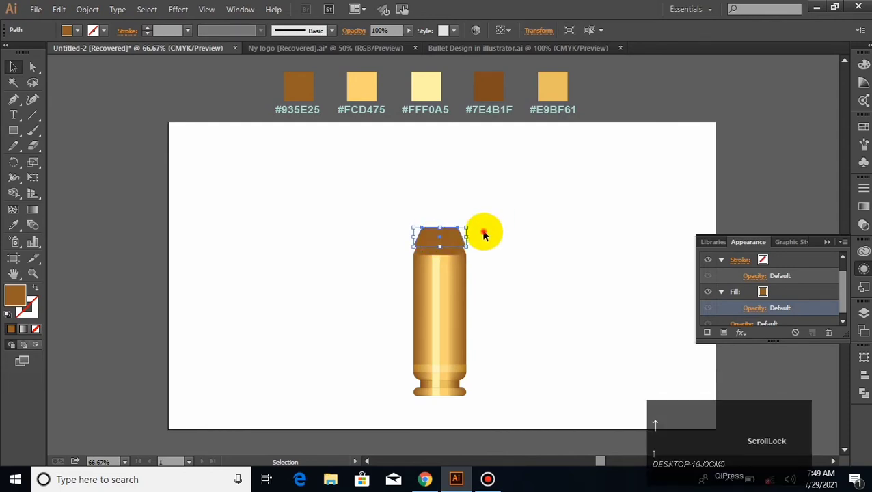
Step: Subtract the raised tip copy from the copy beneath it with Minus Front to leave a band at the tip's base
left_click(460, 240)
left_click(509, 237)
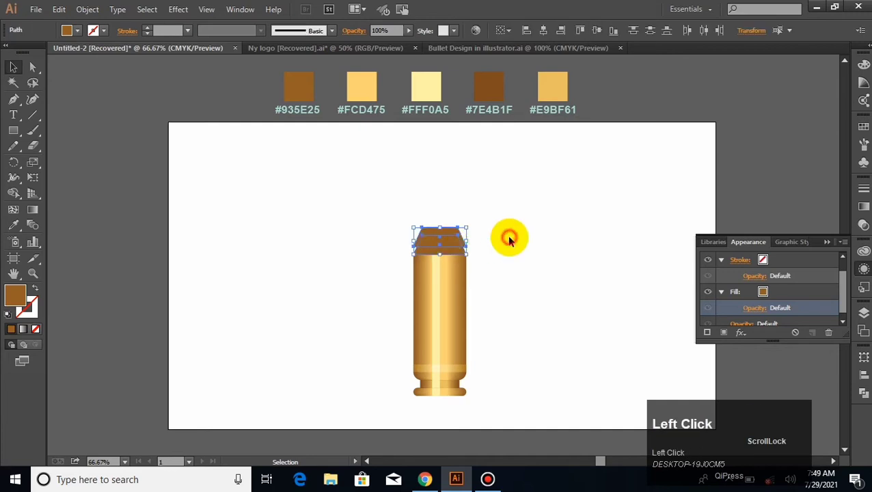
left_click(455, 238)
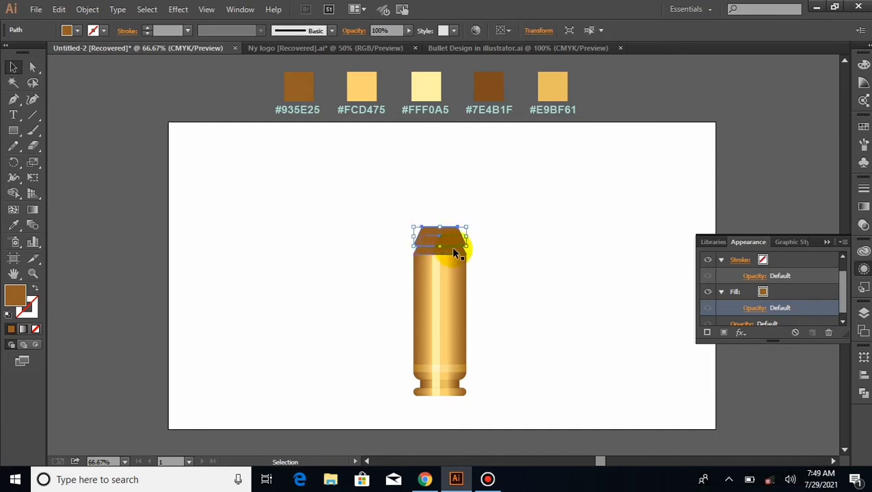
left_click(452, 249, "shift")
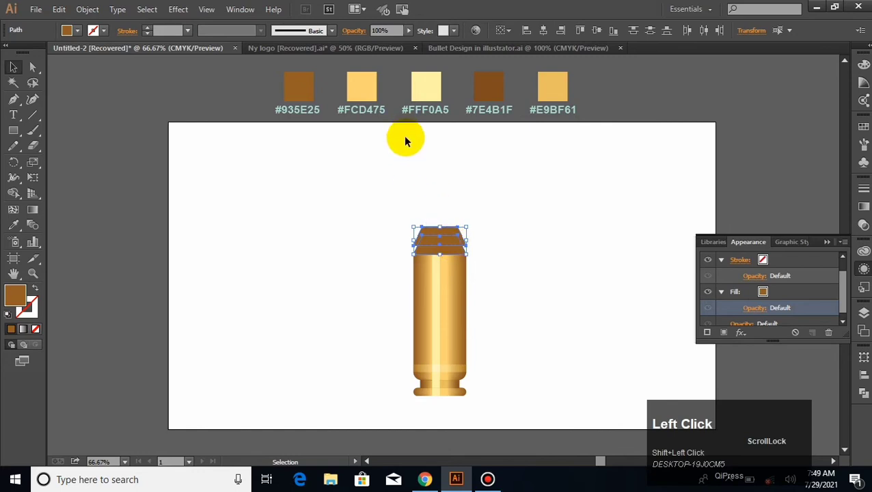
left_click(863, 393)
left_click(736, 376)
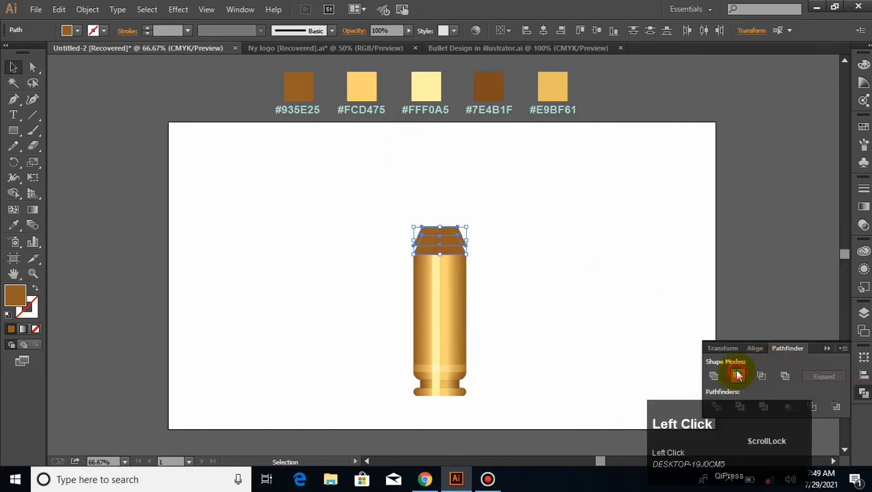
left_click(744, 236)
Step: Recolour the band at the tip's base near-white with the fill #FCFCFC
left_click(451, 254)
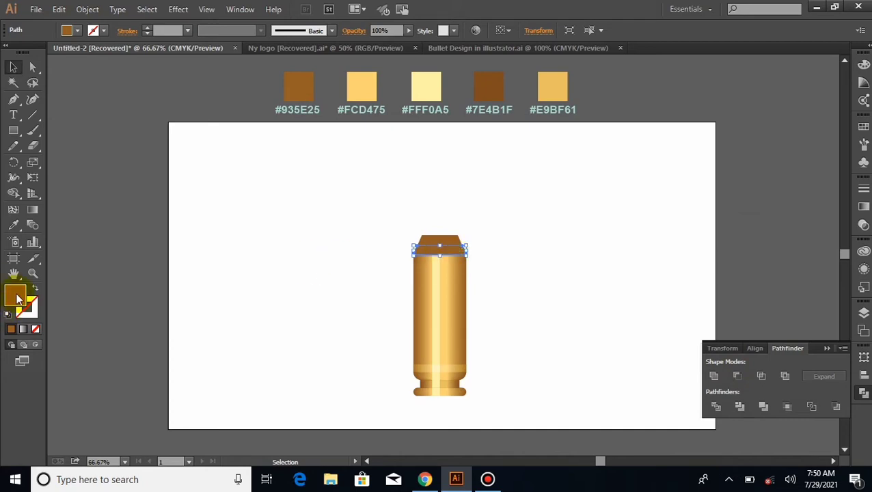
left_click(14, 225)
double_click(17, 300)
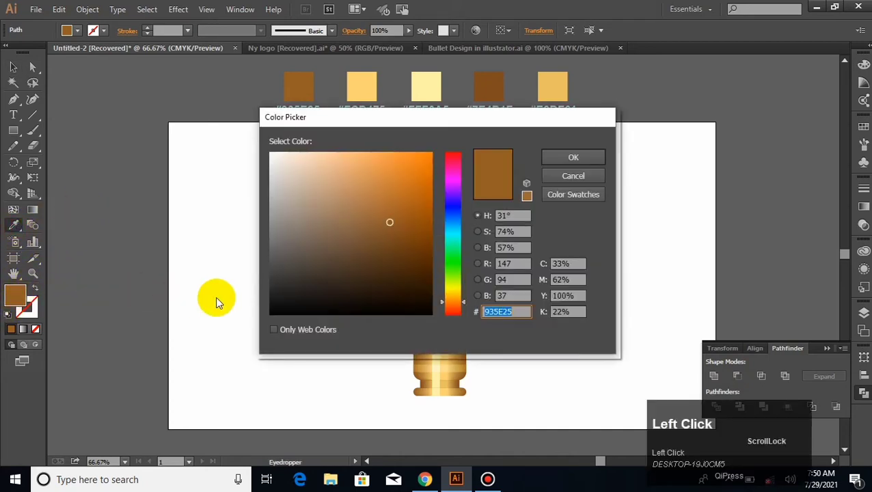
left_click_drag(271, 154, 395, 158)
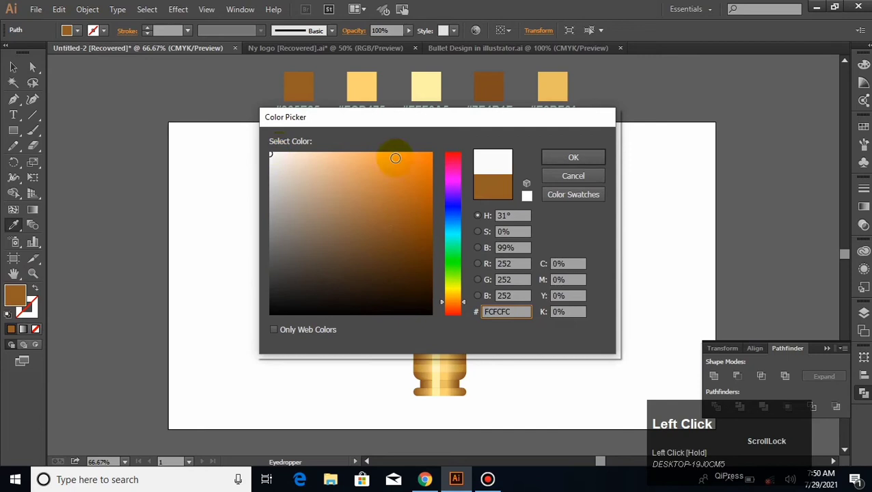
left_click(560, 157)
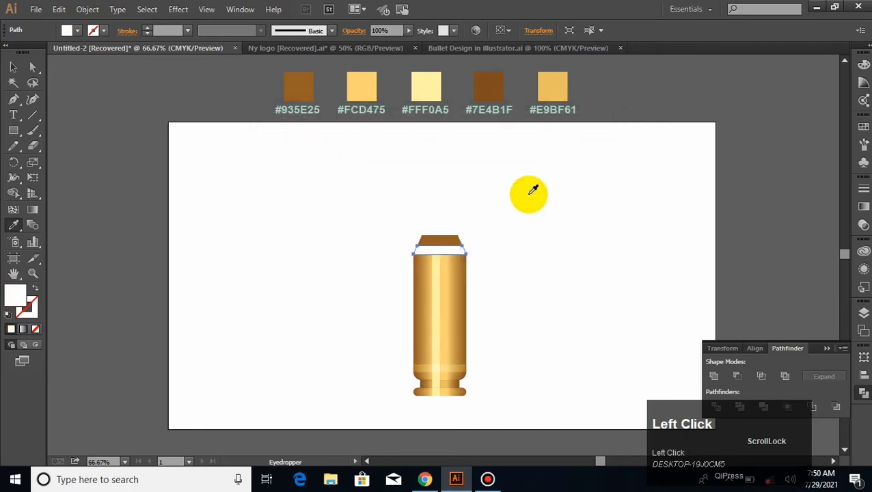
Step: Set the white tip band's fill to 30% opacity with the Overlay blending mode and deselect it
left_click(864, 267)
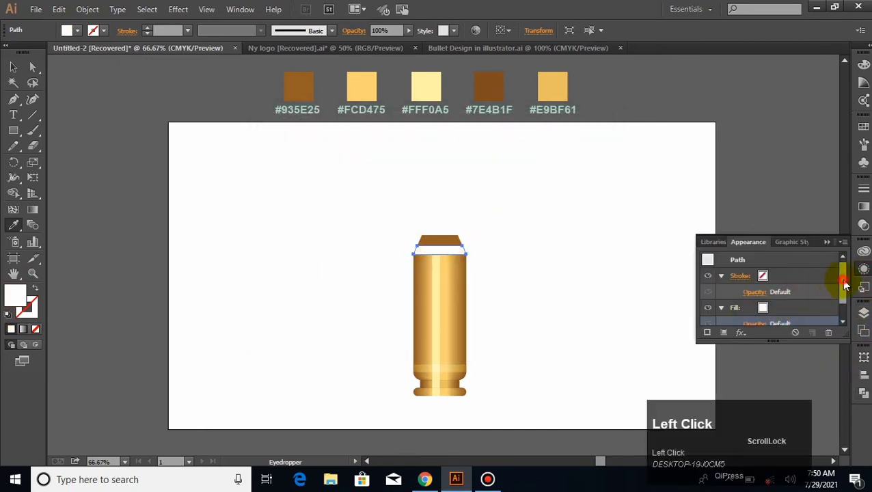
left_click_drag(843, 281, 842, 292)
left_click(754, 305)
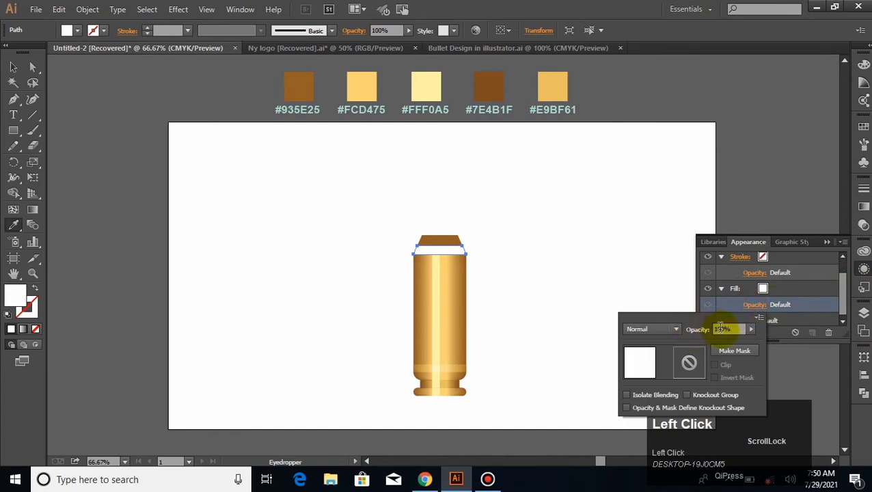
left_click_drag(721, 329, 712, 330)
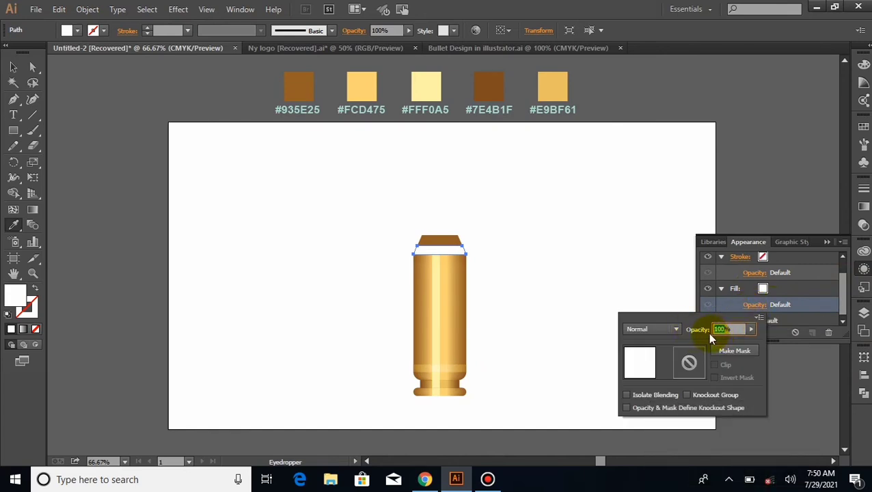
type("30")
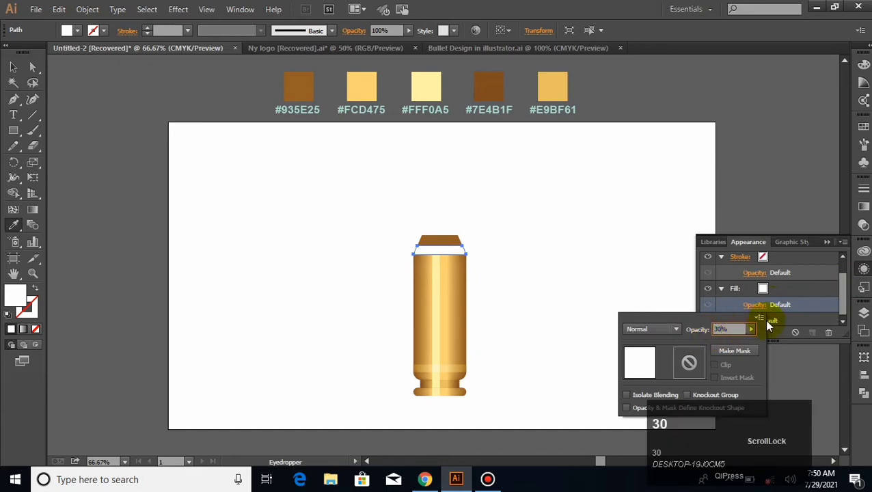
left_click(675, 329)
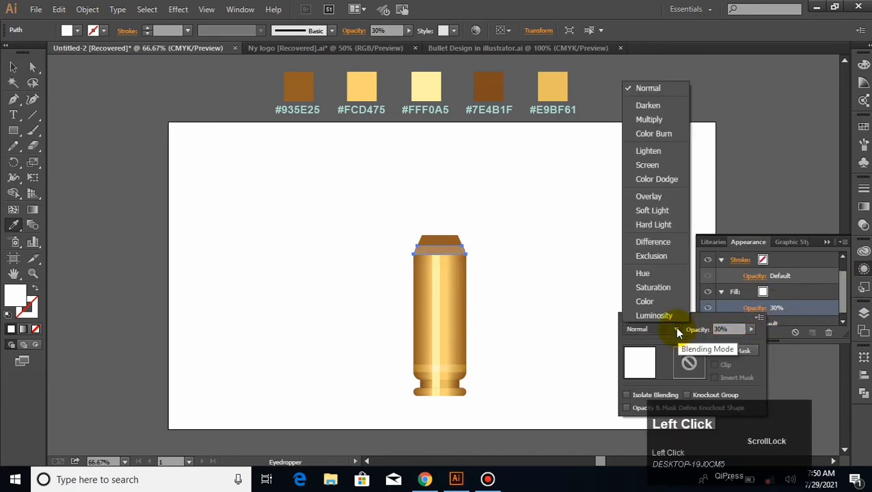
left_click(648, 196)
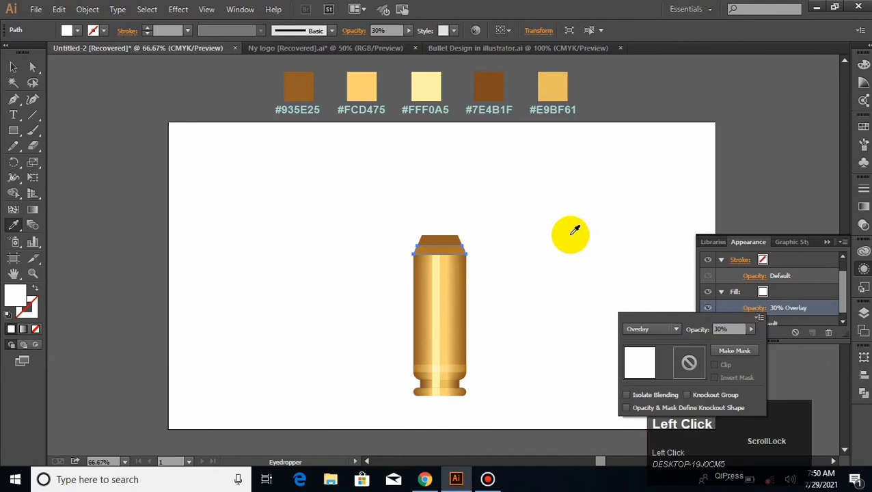
left_click(214, 200)
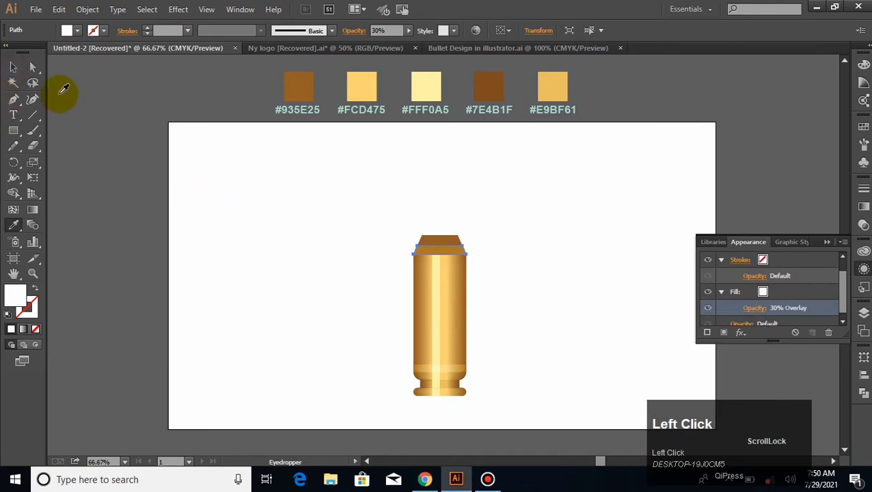
left_click(13, 67)
left_click(202, 170)
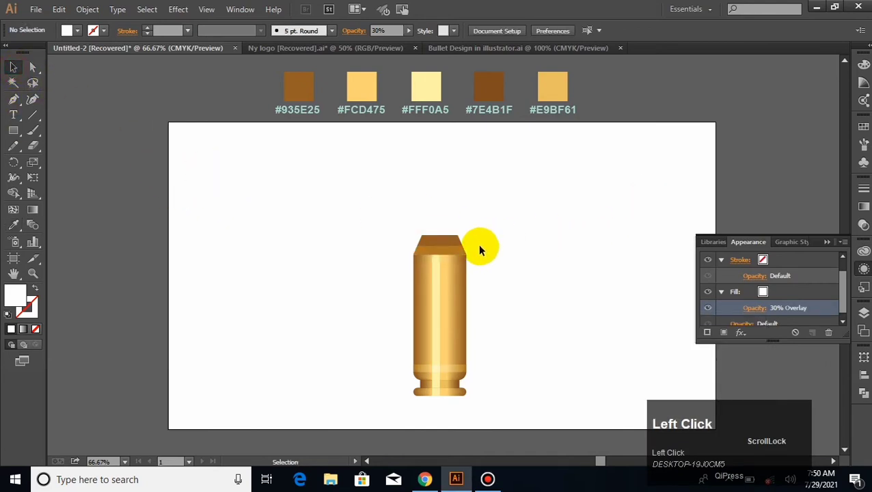
Step: Draw a rectangle about 36 by 46 px over the centre of the tip and fill it with the #FCD475 swatch colour
left_click(13, 129)
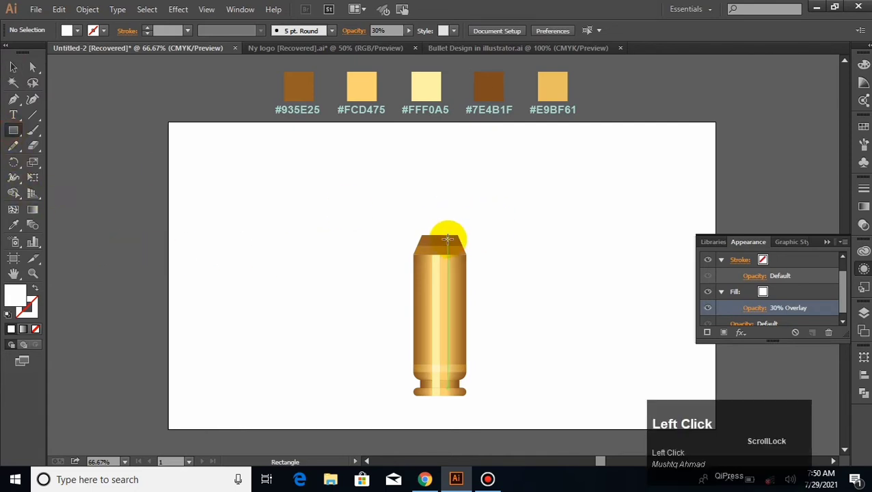
left_click_drag(431, 254, 448, 233)
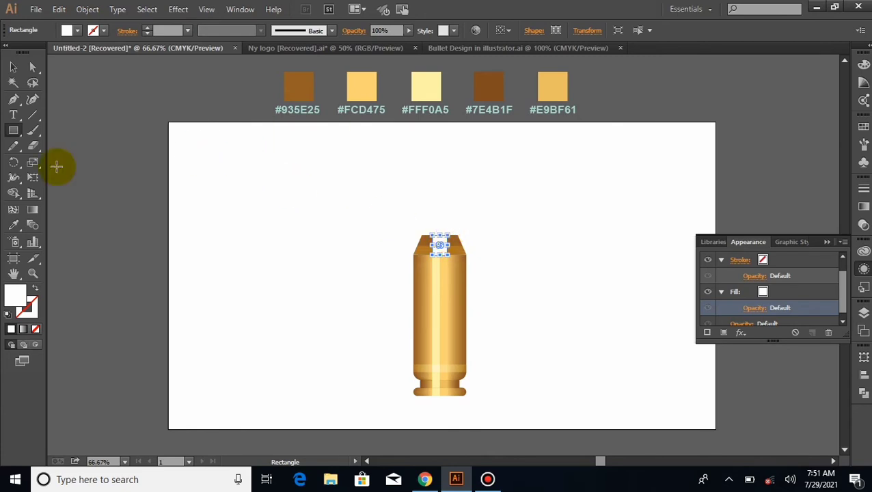
left_click(13, 225)
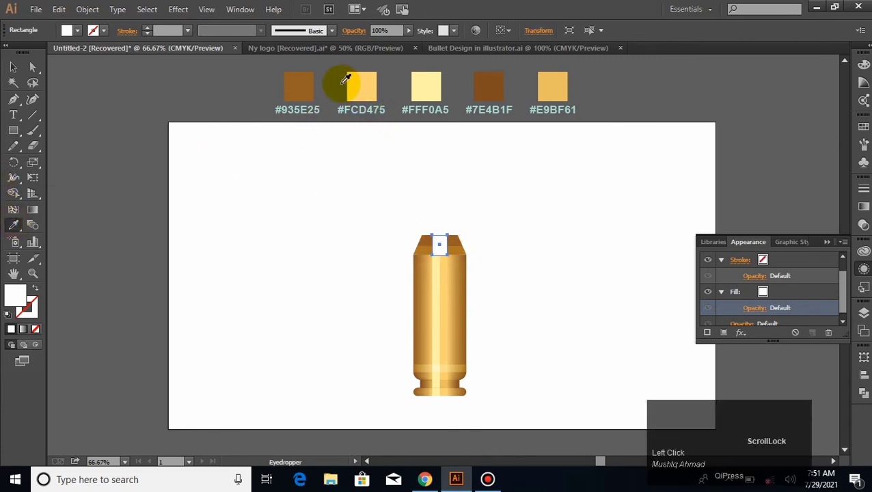
left_click(355, 85)
left_click(12, 66)
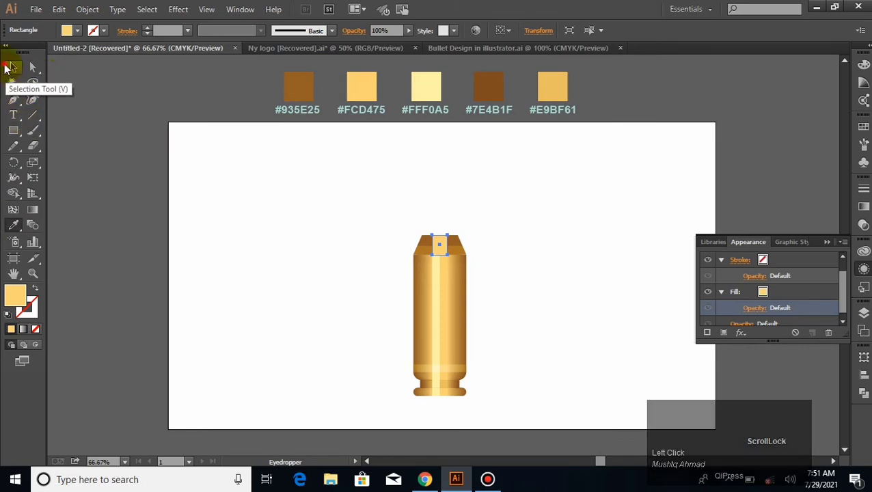
left_click(170, 214)
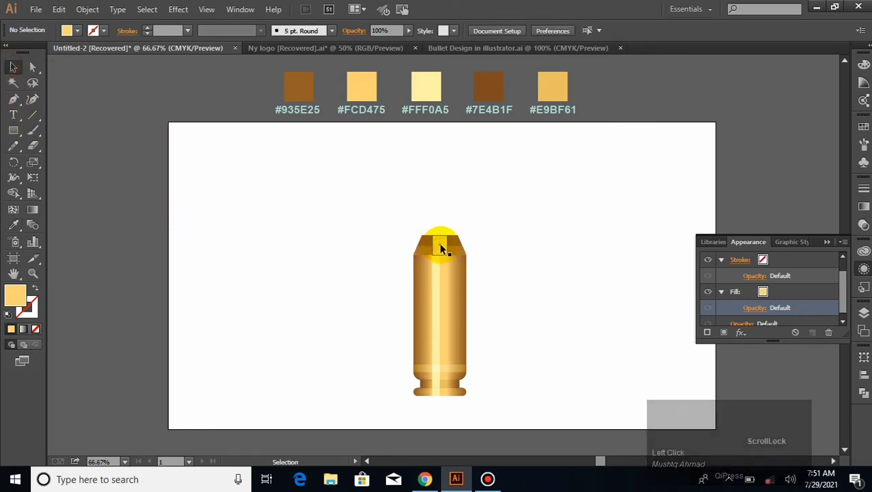
Step: Blend the light central rectangle with the brown tip trapezoid to create the tip's metallic shading
left_click(441, 248)
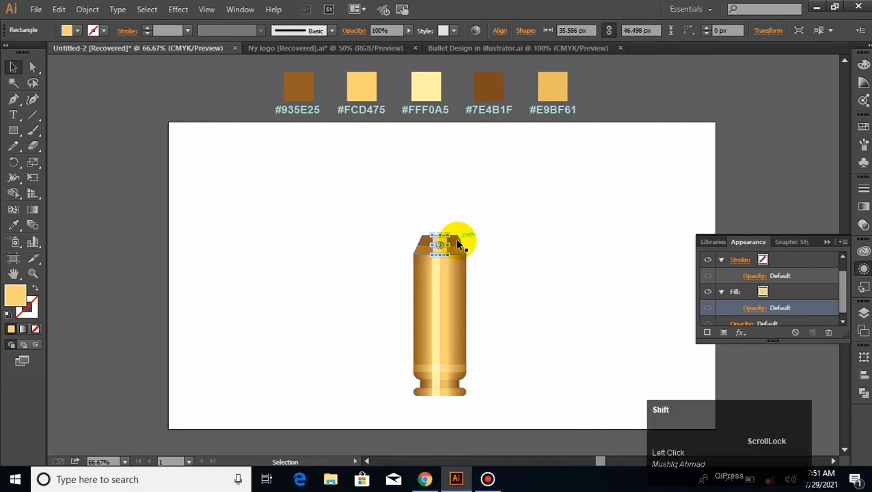
left_click(456, 240, "shift")
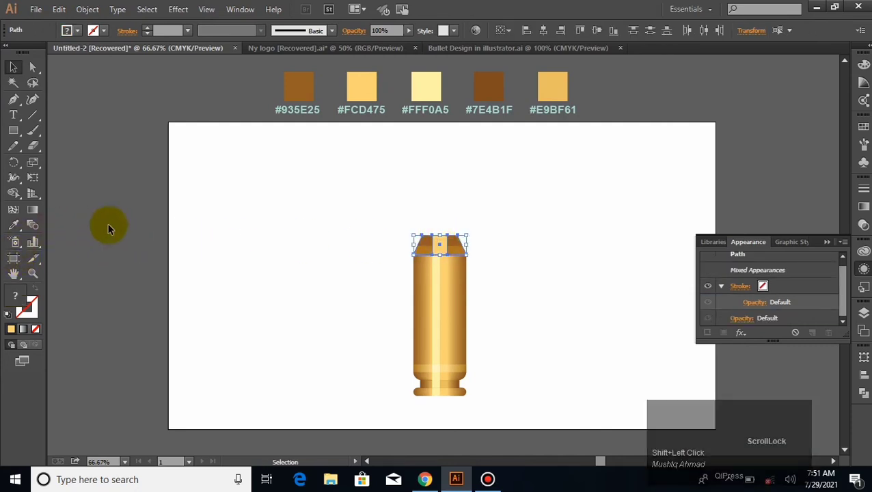
left_click(87, 9)
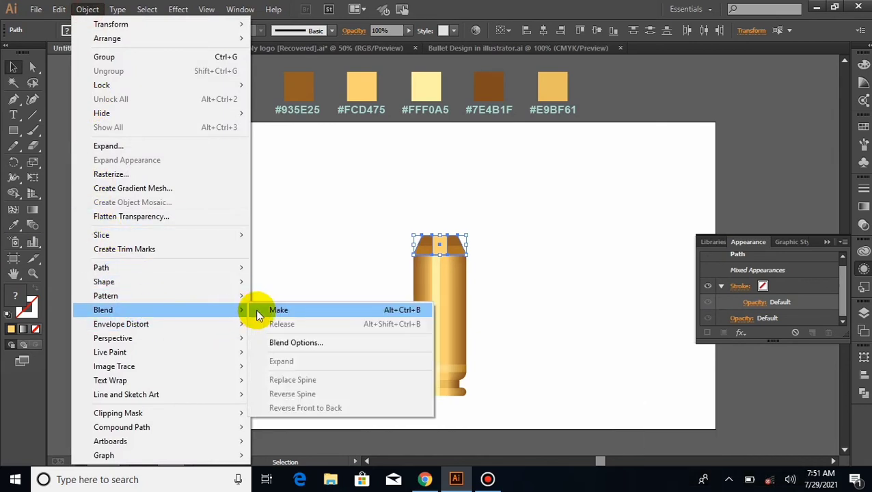
left_click(255, 313)
left_click(527, 248)
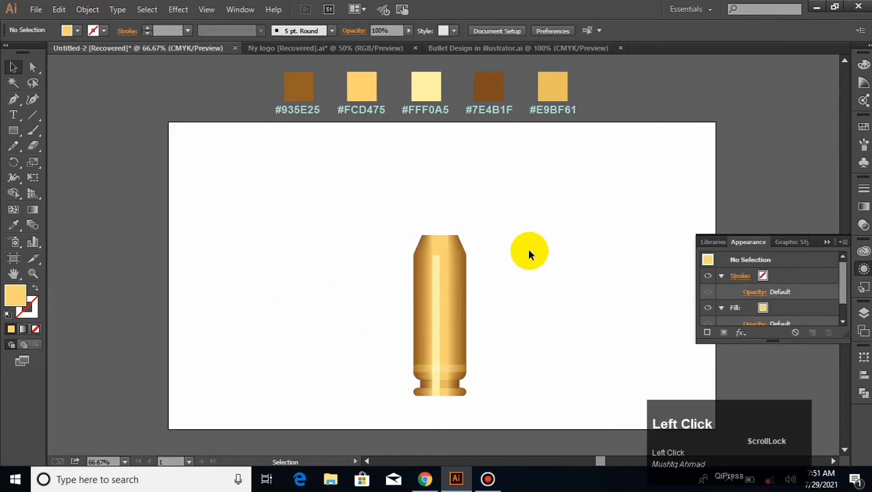
Step: Send the blended tip backward so it sits behind the overlay band at its base
left_click(449, 239)
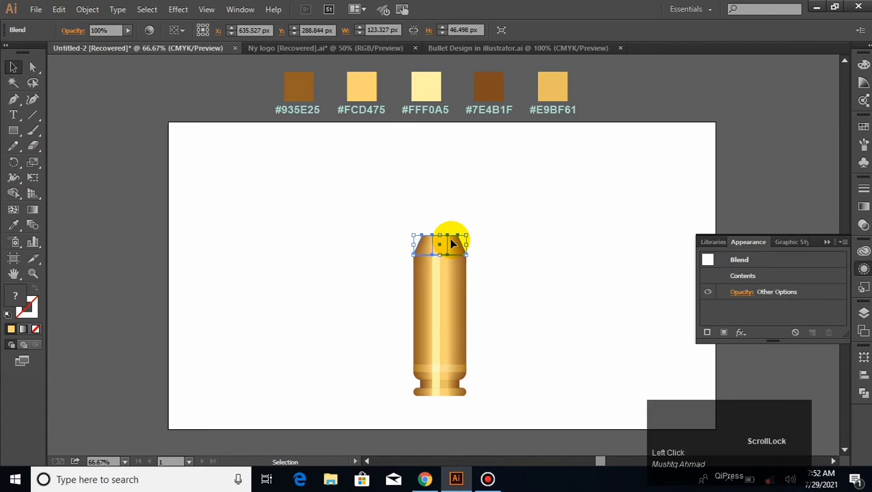
right_click(449, 238)
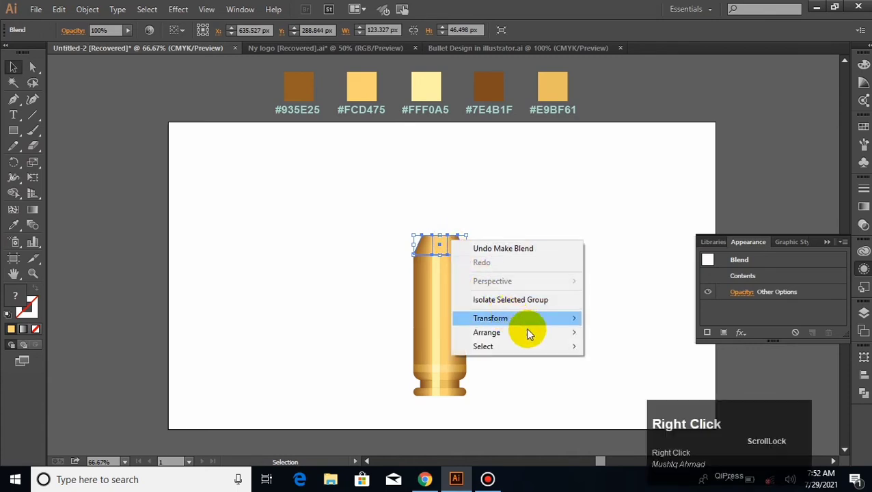
mouse_move(565, 333)
left_click(622, 361)
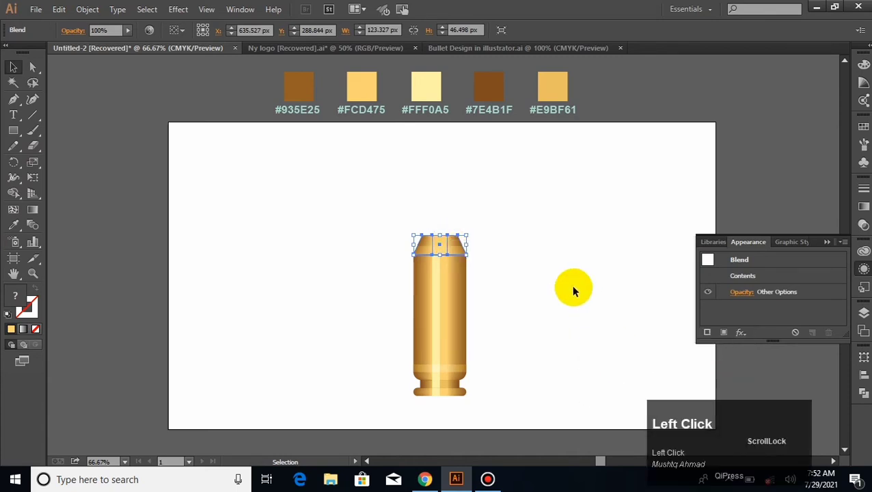
left_click(517, 237)
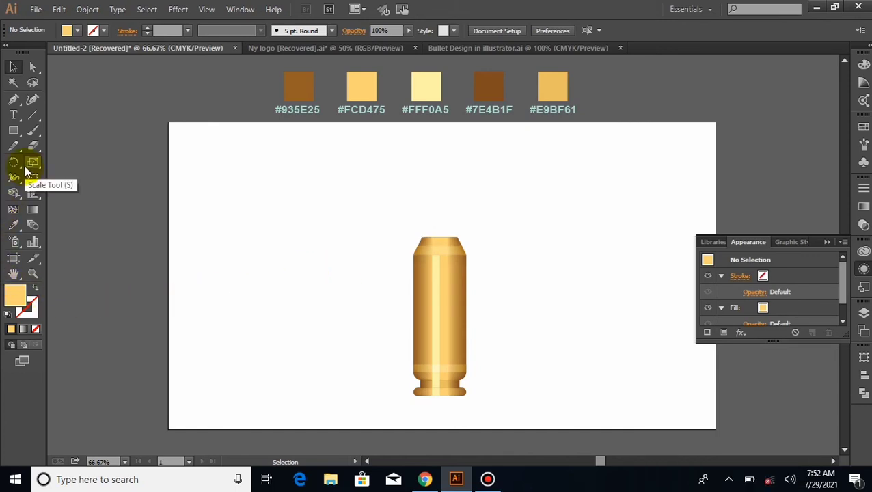
Step: Draw a narrow rectangle about 21 by 40 px over the tip's highlight and fill it with the #FFF0A5 swatch colour
left_click(13, 129)
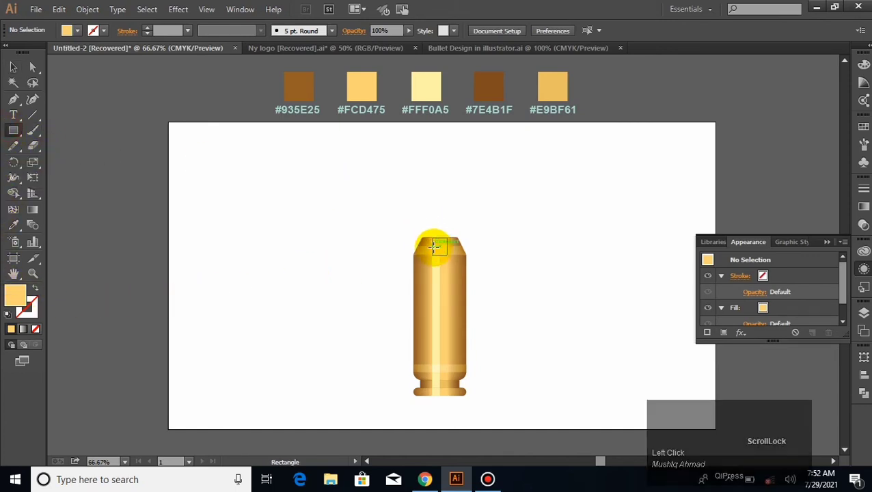
left_click_drag(432, 254, 440, 236)
left_click(13, 225)
left_click(427, 83)
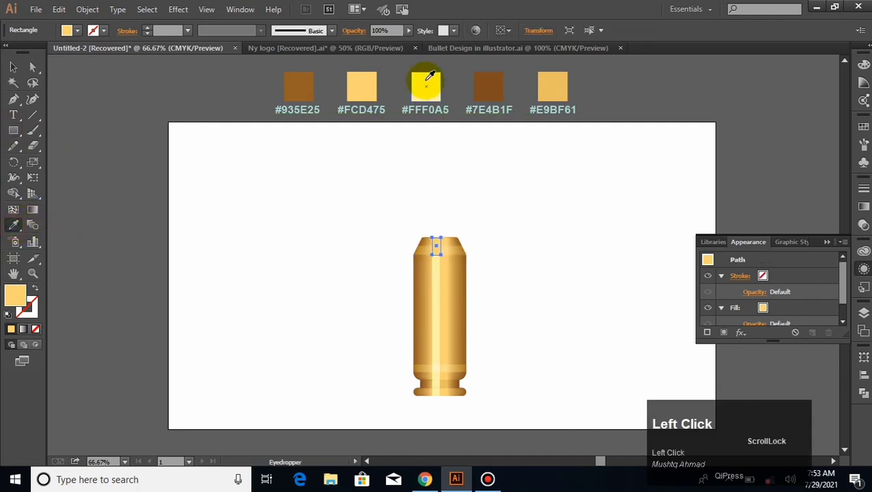
left_click(13, 66)
left_click(265, 233)
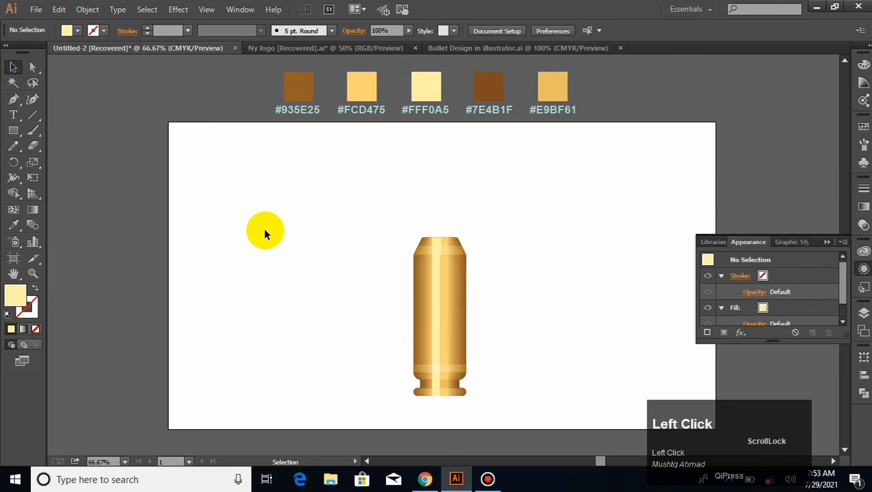
Step: Narrow the pale yellow rectangle on the tip to about 17 px wide and deselect it
left_click(436, 243)
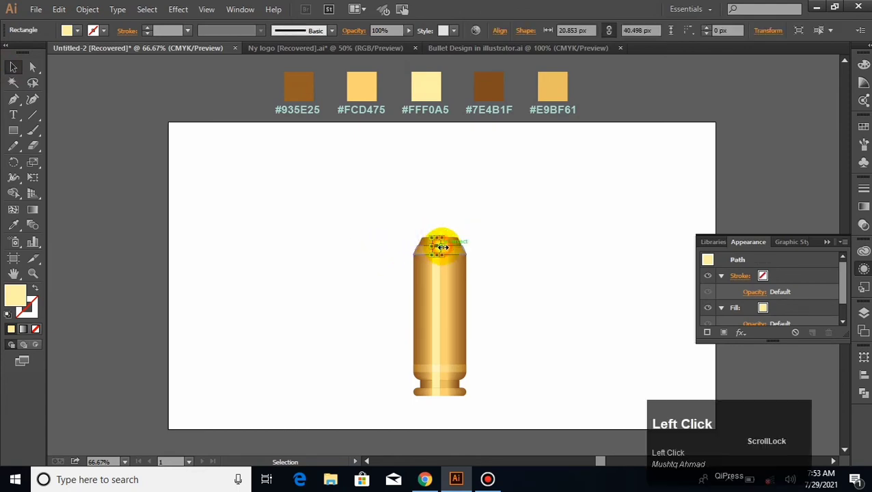
left_click_drag(438, 247, 438, 248)
left_click(506, 222)
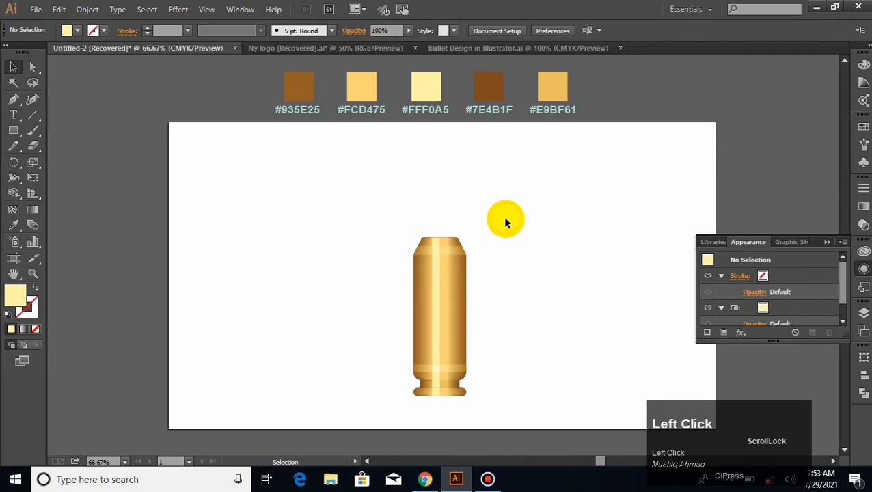
Step: Set the pale yellow rectangle's fill to 80% opacity with the Overlay blending mode and deselect it
left_click(436, 243)
left_click_drag(841, 273, 786, 297)
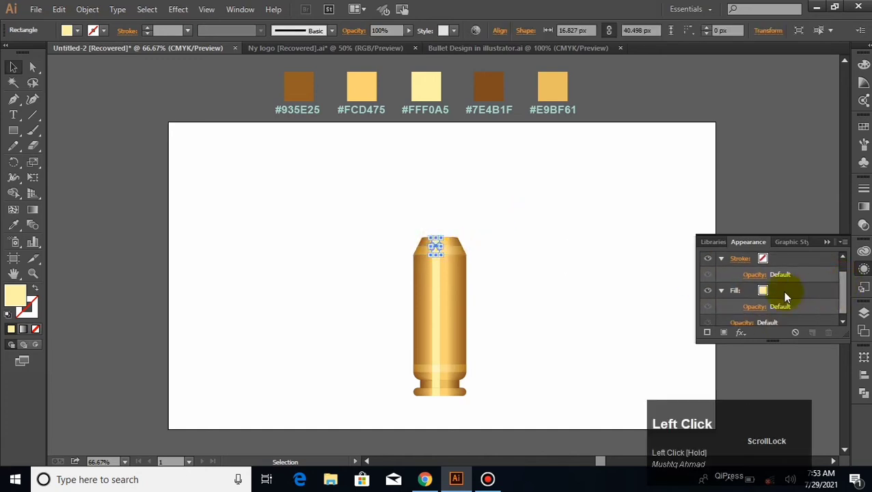
left_click(755, 308)
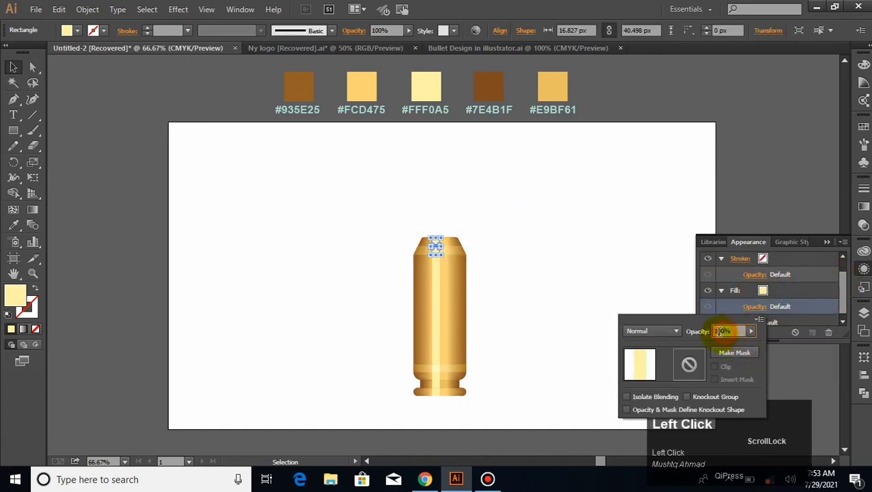
type("80")
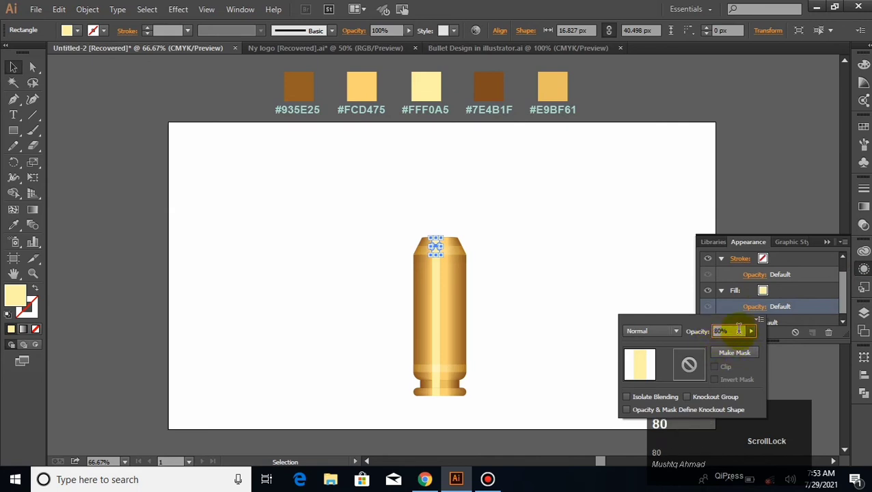
left_click(674, 333)
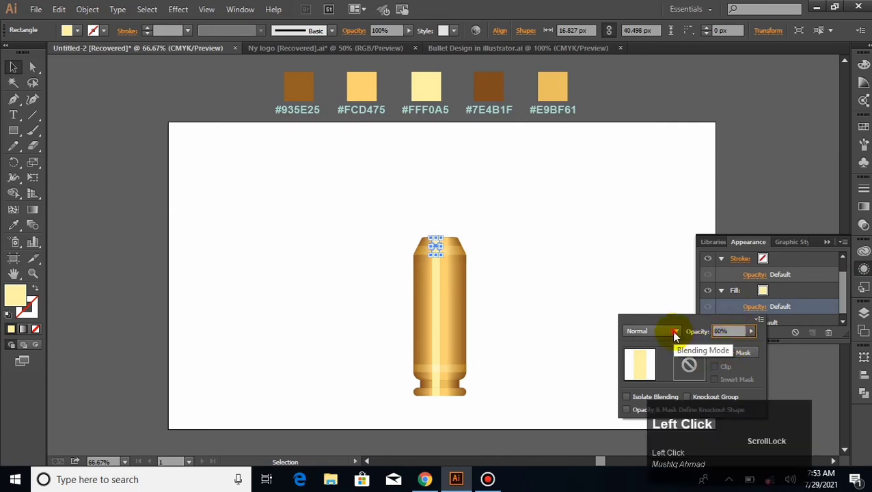
left_click(649, 199)
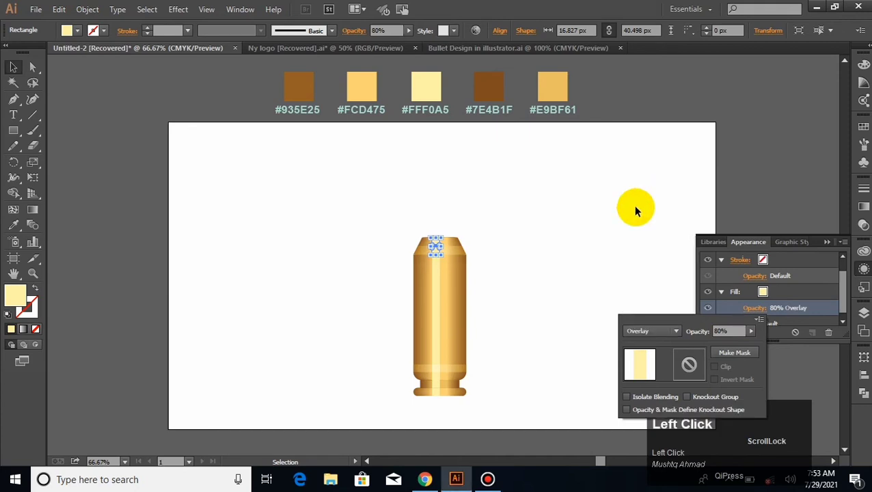
left_click(574, 228)
left_click(574, 229)
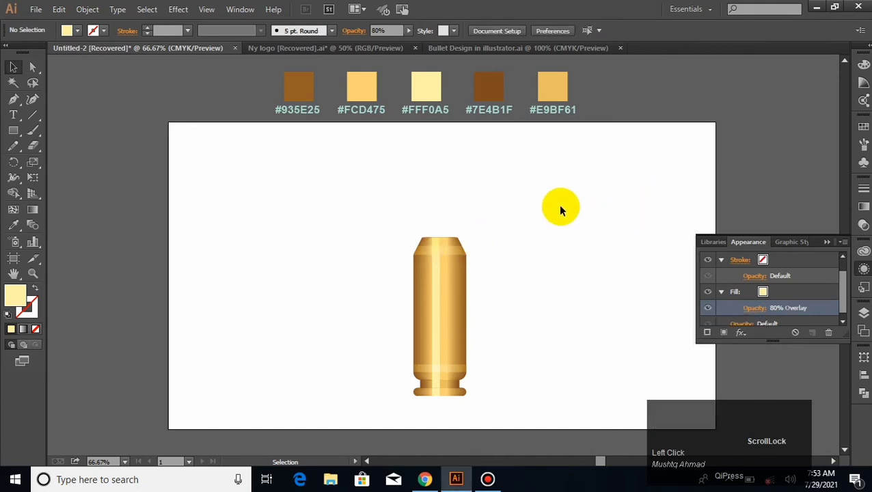
Step: Draw a rectangle about 81 px wide standing on the tip's top edge and fill it with the #935E25 swatch colour
left_click(13, 132)
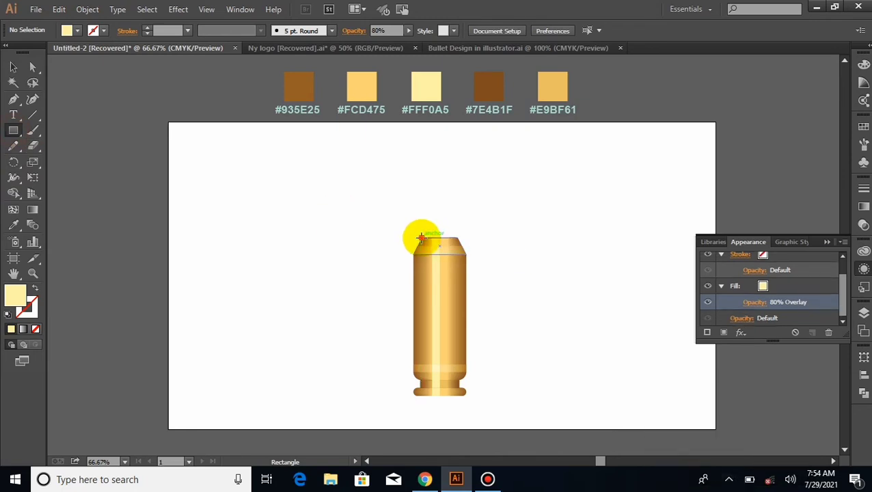
left_click_drag(421, 238, 457, 203)
left_click(11, 226)
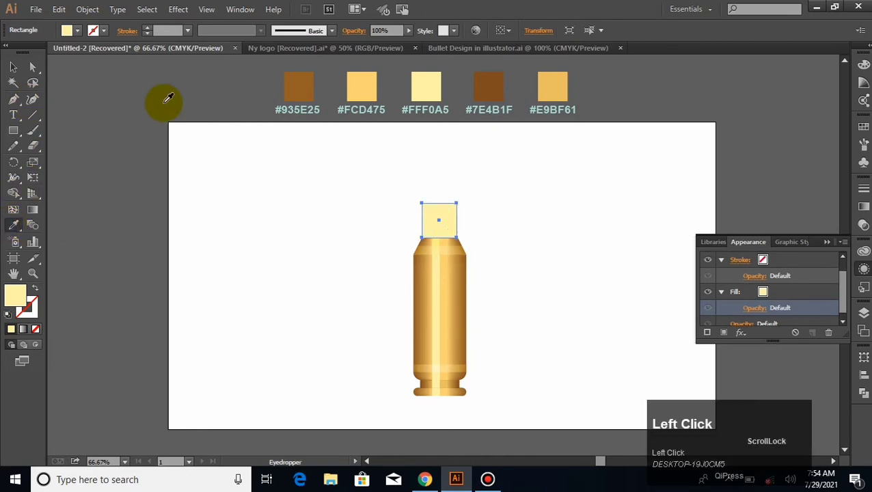
left_click(299, 87)
left_click(13, 66)
left_click(280, 200)
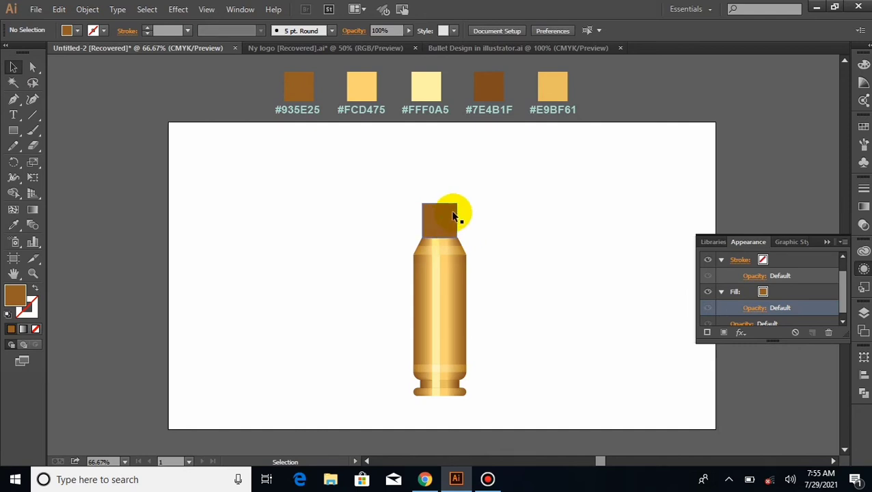
Step: Taper the new brown rectangle by moving each of its two upper corners 10 px inward
left_click(33, 66)
left_click(423, 204)
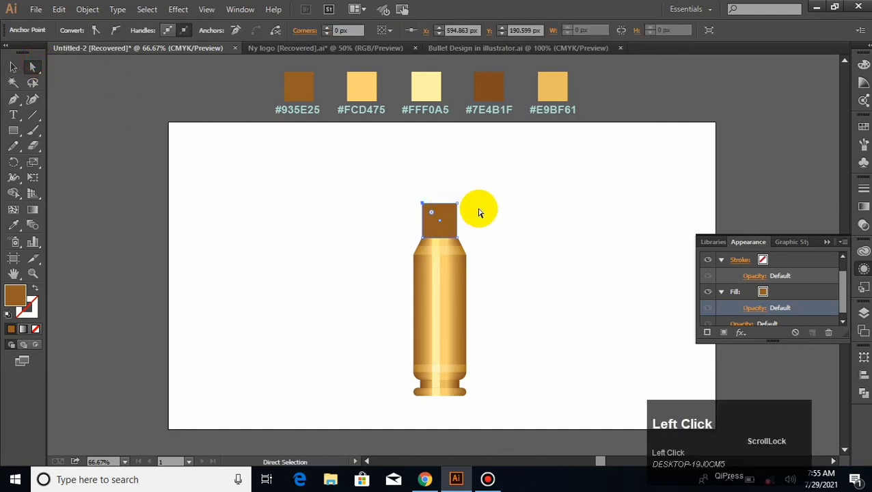
key("shift")
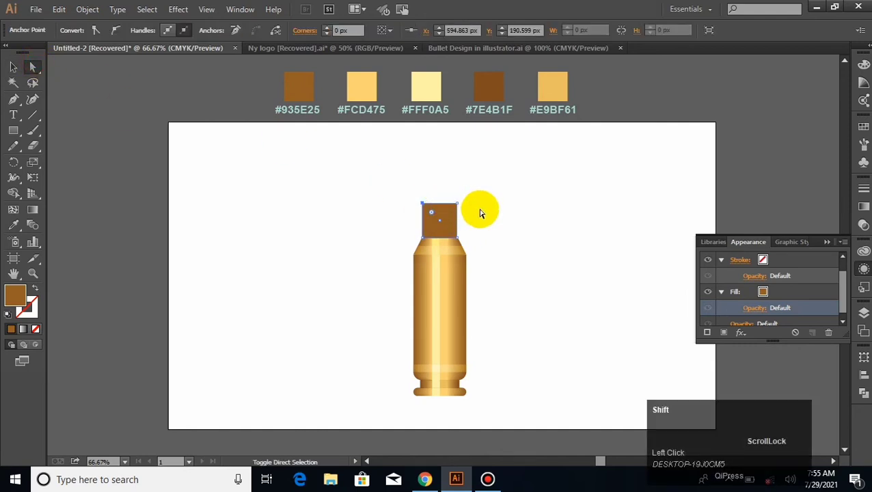
key("shift+Right")
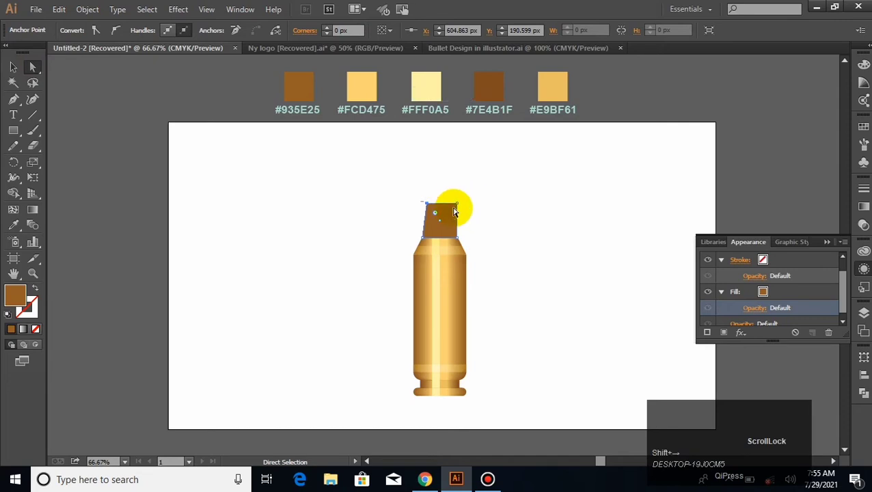
left_click(458, 205, "shift")
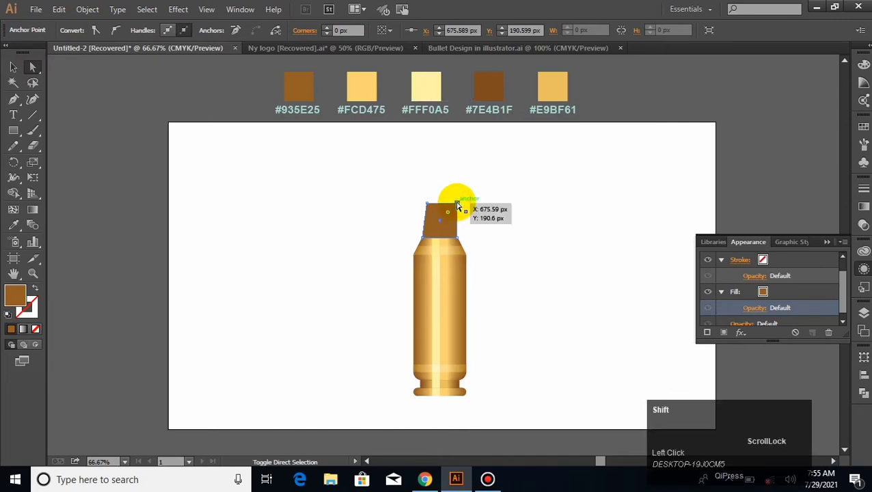
key("shift+Left")
left_click(13, 67)
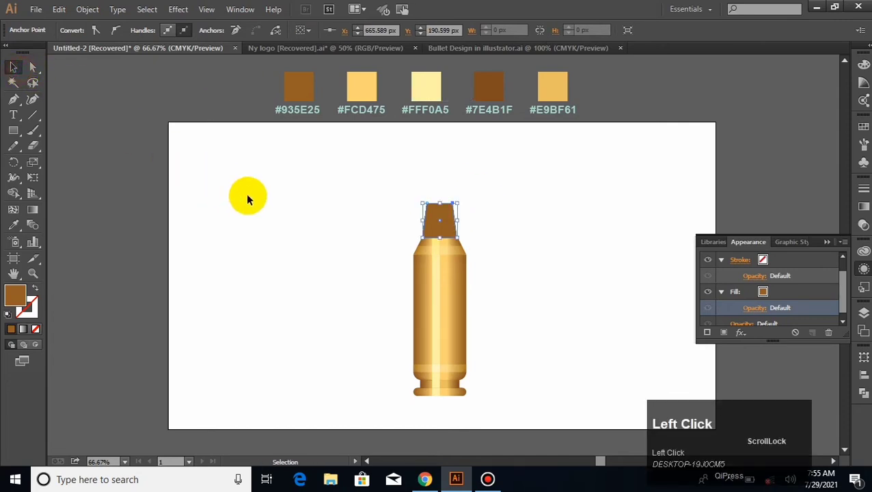
left_click(248, 198)
Step: Shorten the brown trapezoid by lowering its top edge about 16 px and deselect it
left_click(436, 206)
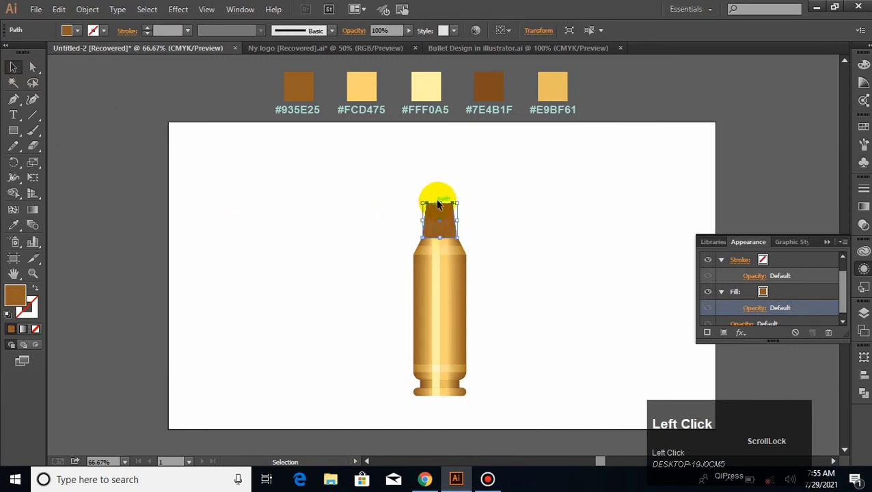
left_click_drag(442, 203, 441, 211)
left_click(494, 204)
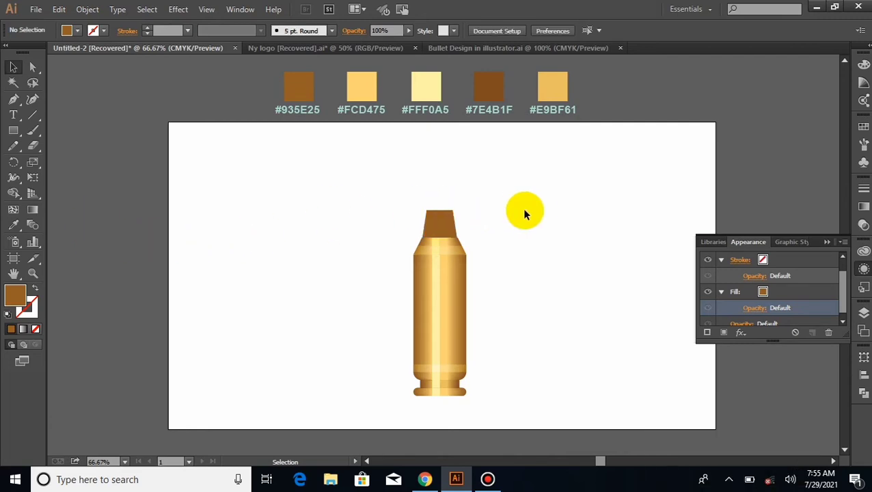
Step: Draw a narrow full-height rectangle over the centre of the brown trapezoid and fill it with the #FCD475 swatch colour
left_click(13, 130)
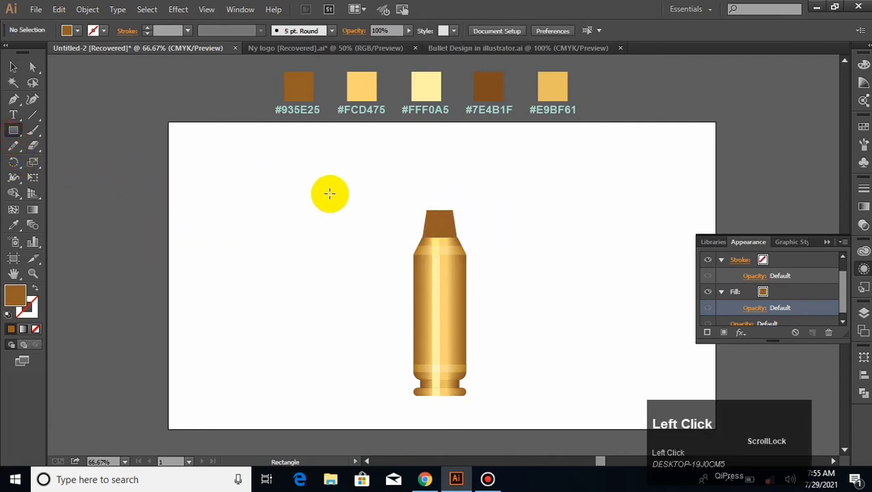
left_click(432, 236)
left_click_drag(432, 236, 449, 209)
left_click(13, 224)
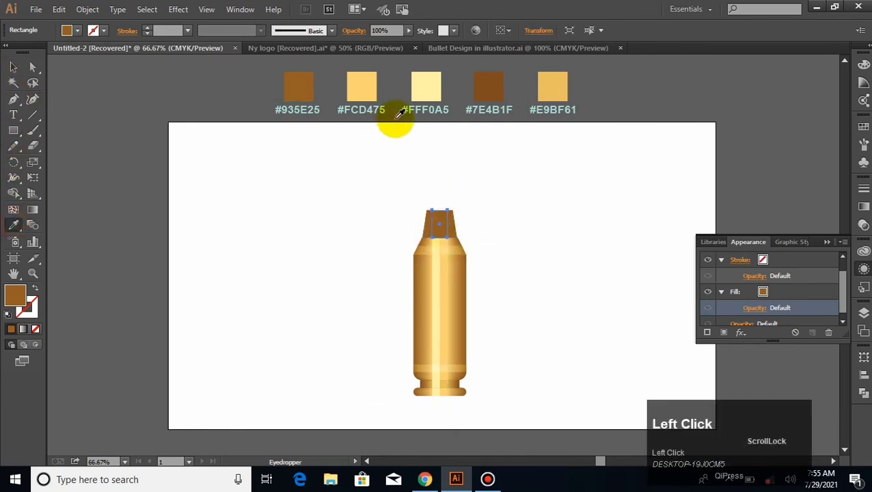
left_click(355, 81)
left_click(14, 69)
left_click(152, 135)
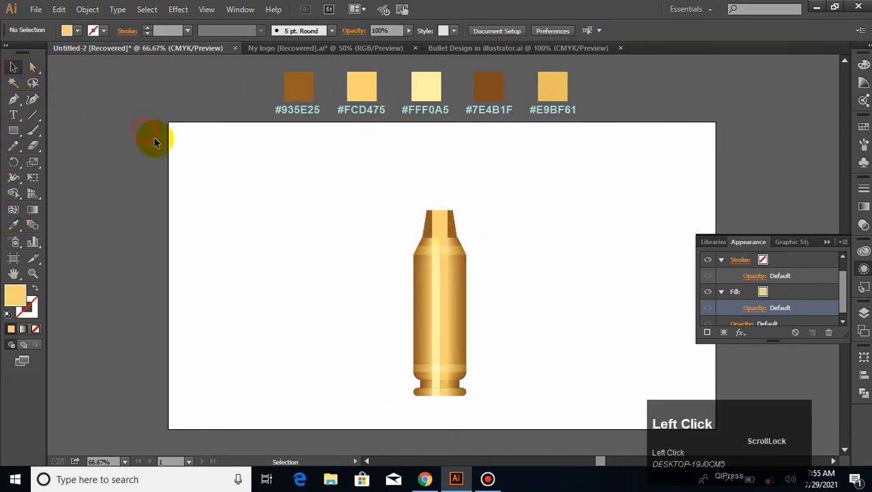
Step: Taper the light central rectangle by moving its upper right corner 10 px inward
left_click(32, 67)
left_click(445, 211)
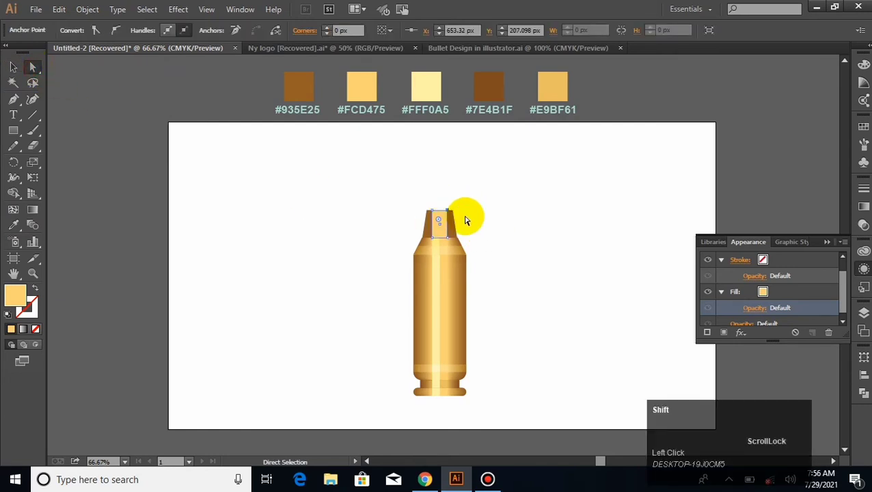
key("shift+Left")
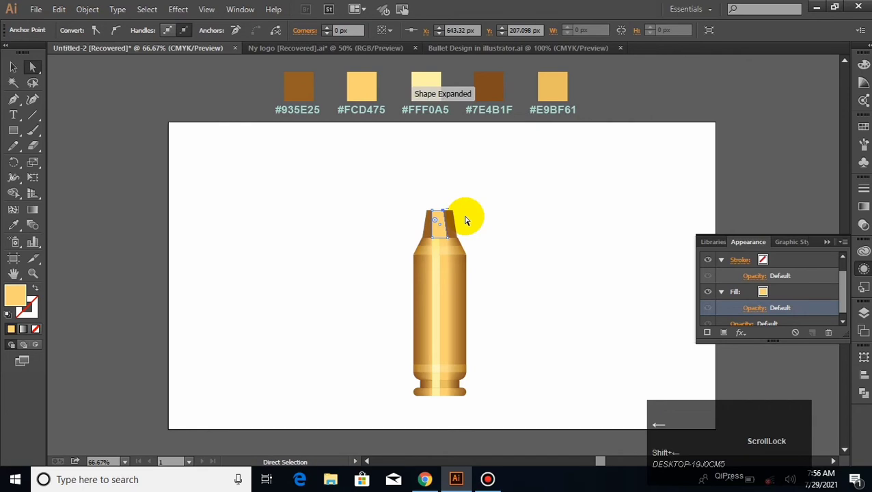
left_click(13, 66)
left_click(255, 296)
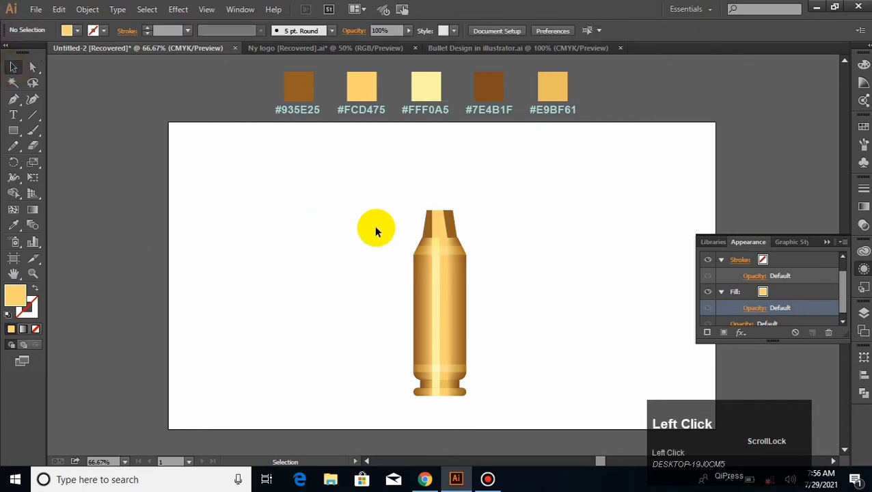
Step: Paste a copy of the brown trapezoid in front of the original and nudge the copy upward
left_click(445, 219)
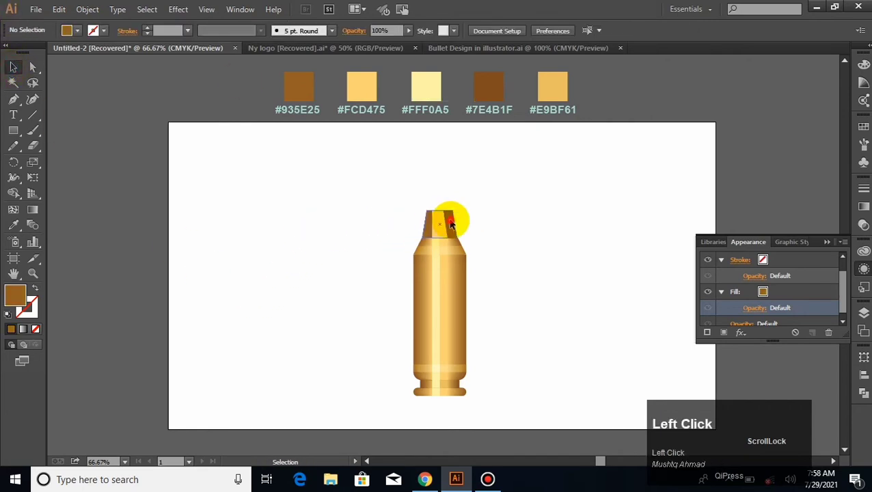
left_click(60, 10)
left_click(59, 8)
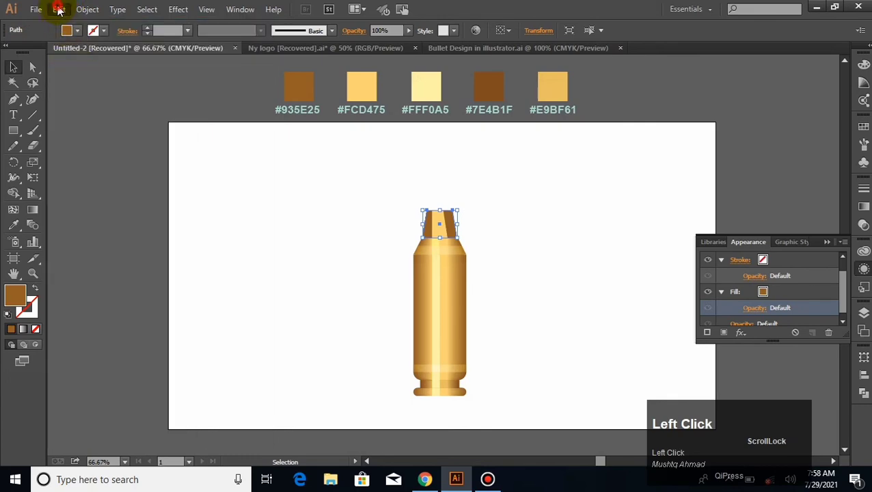
left_click(59, 9)
left_click(93, 100)
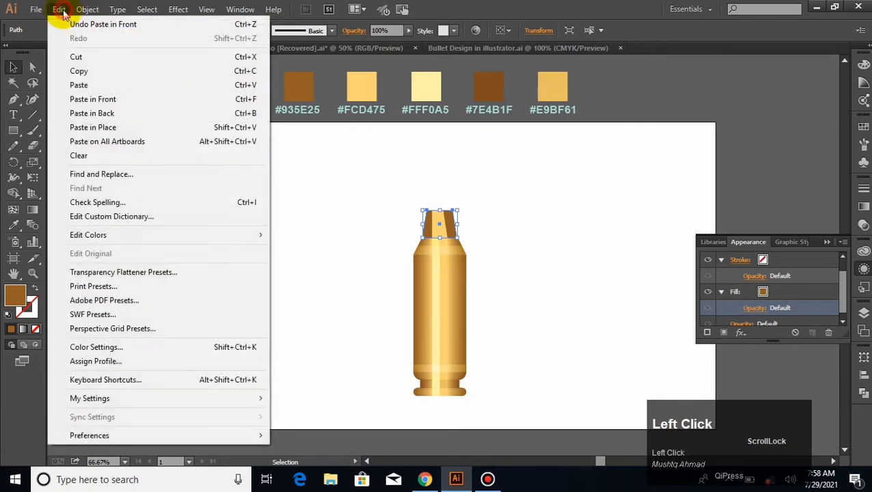
left_click(94, 99)
left_click(408, 218)
left_click(451, 228)
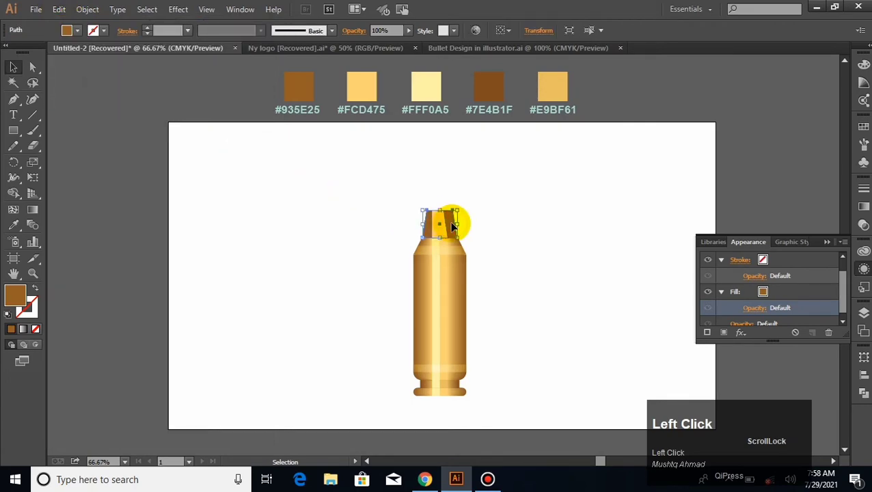
key("Up")
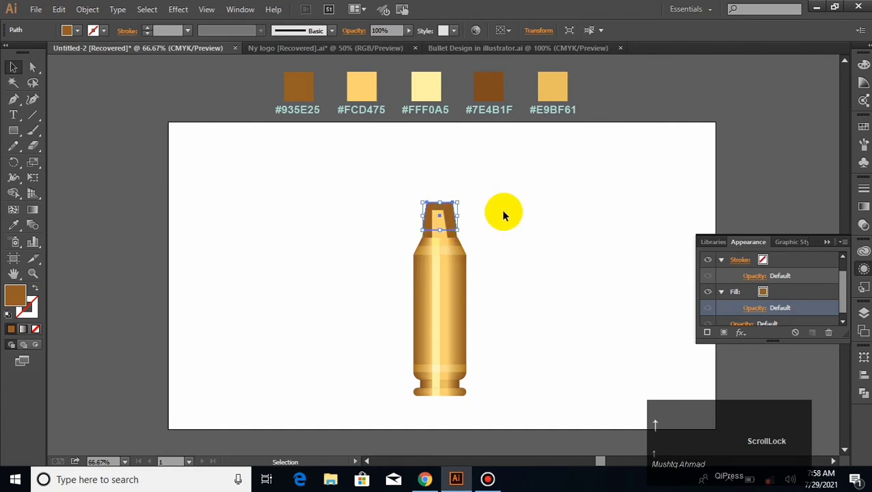
Step: Subtract the raised trapezoid copy from the original front trapezoid, leaving only a strip along its bottom edge
left_click(443, 202)
left_click(451, 227)
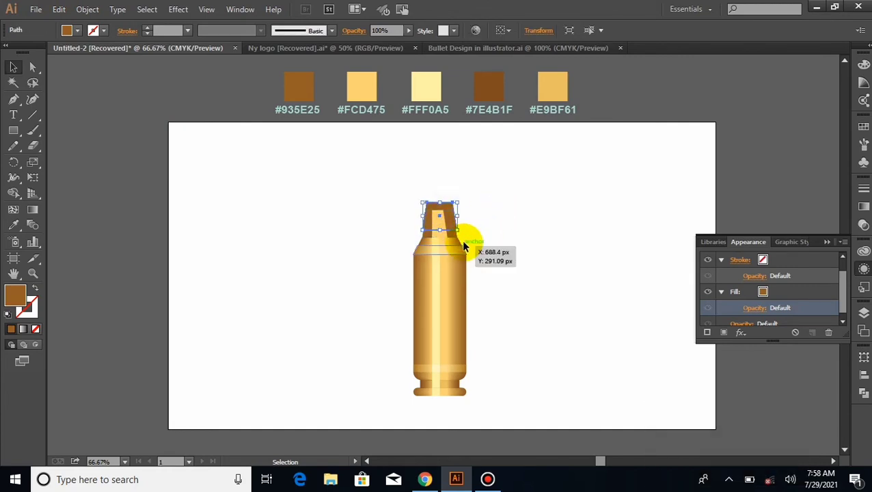
left_click(450, 234)
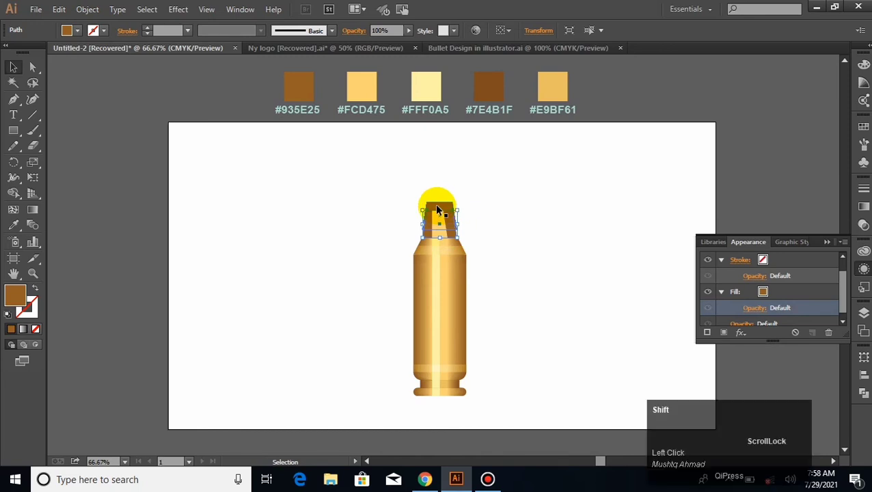
left_click(439, 207, "shift")
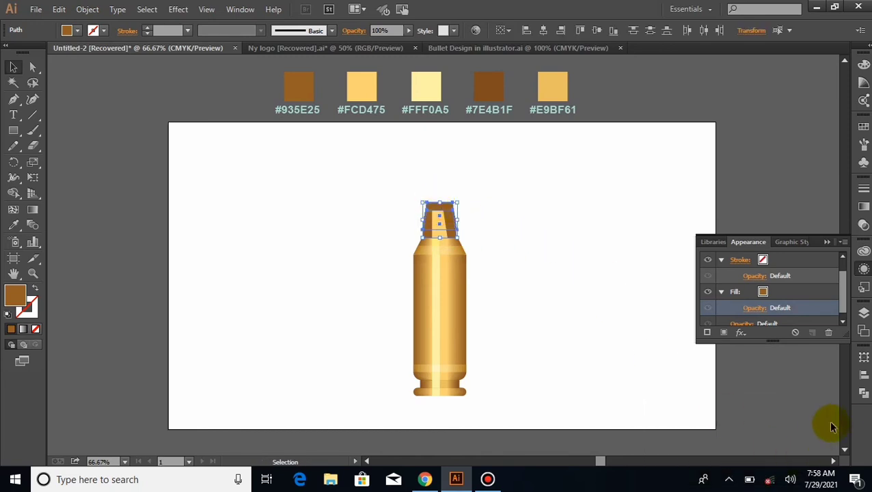
left_click(863, 392)
left_click(738, 377)
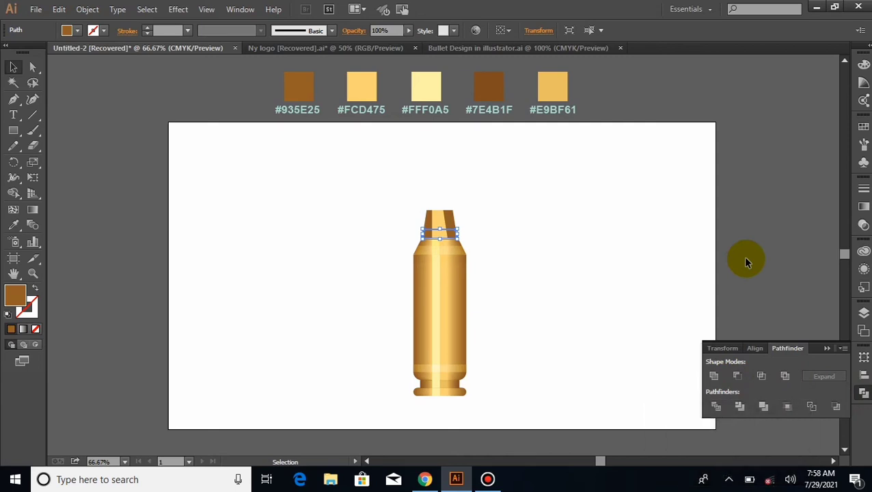
Step: Bring the brown strip at the base of the trapezoid to the front
right_click(452, 236)
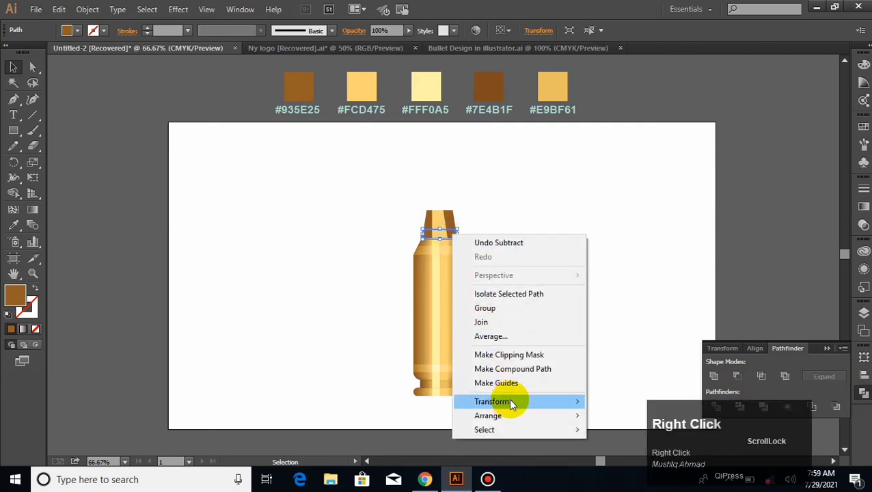
mouse_move(581, 417)
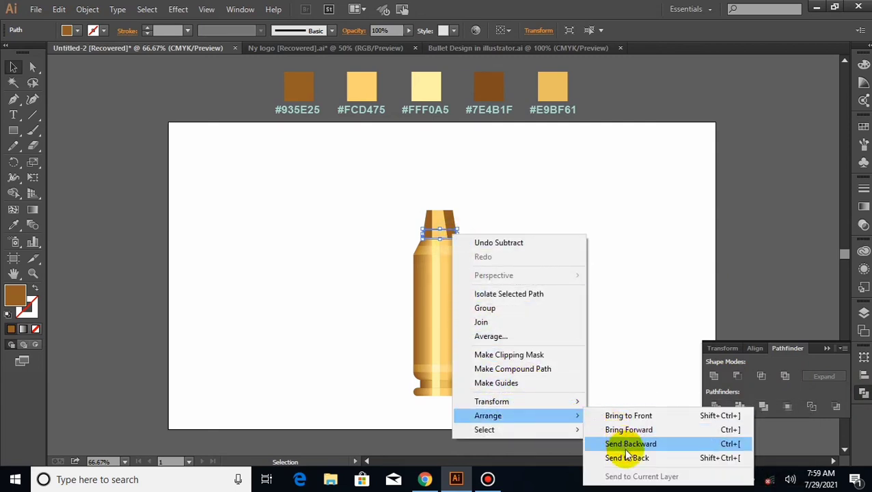
left_click(632, 415)
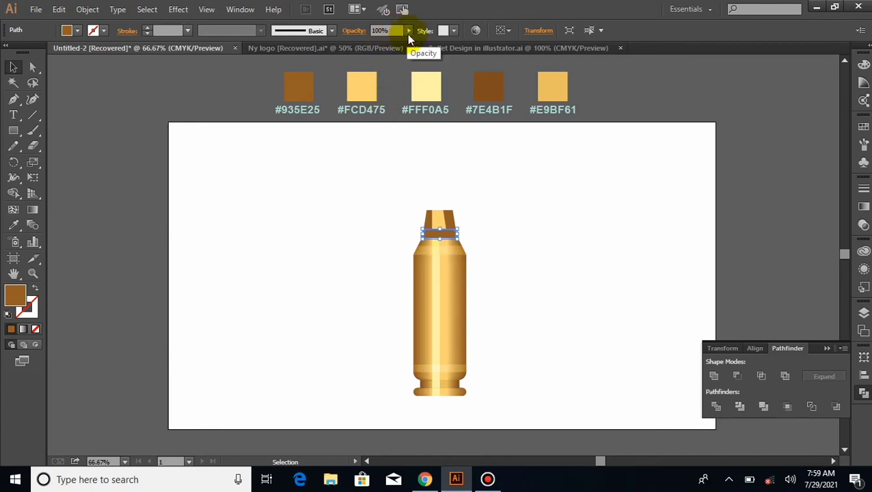
Step: Set the base strip's fill to 10% opacity with the Overlay blending mode and deselect it
left_click(863, 267)
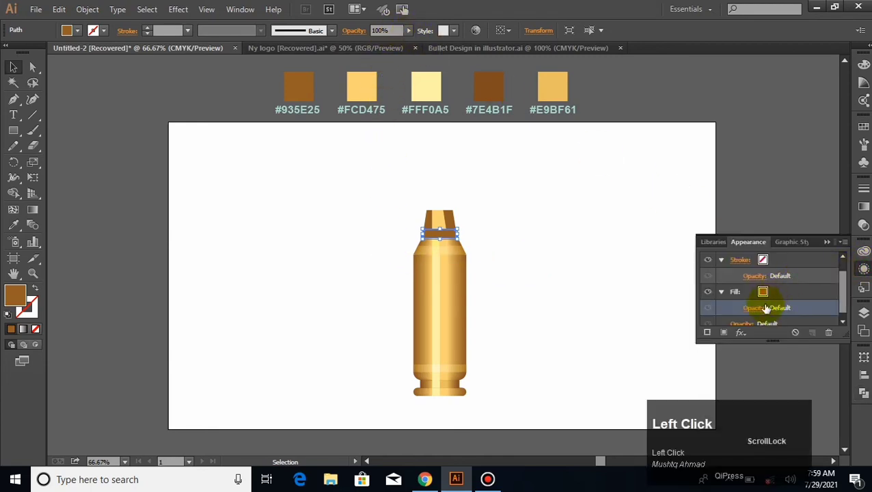
left_click(757, 308)
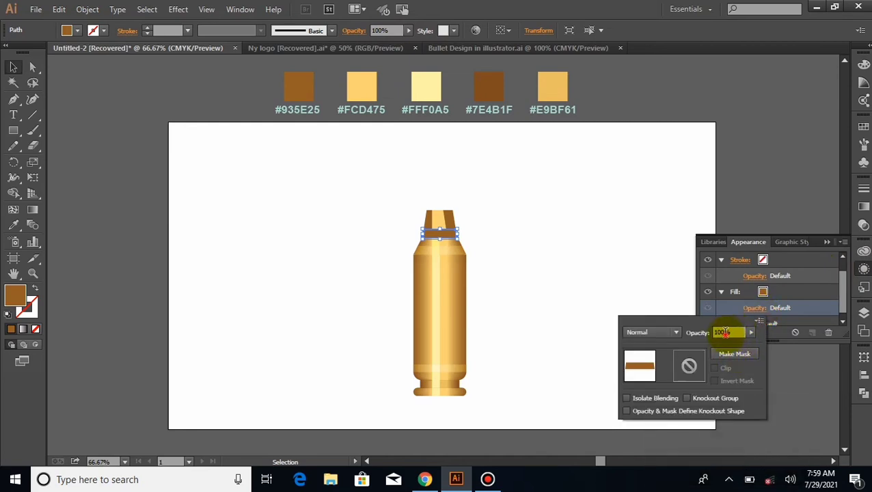
left_click(725, 332)
key("BackSpace")
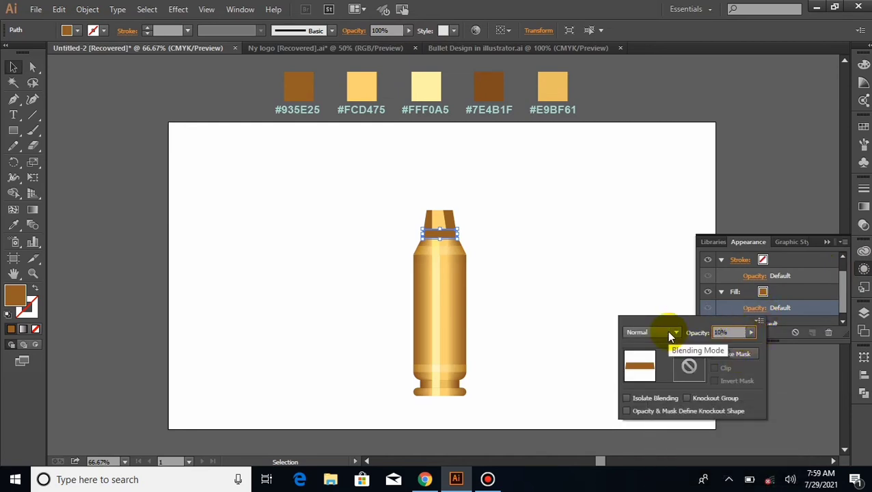
left_click(670, 335)
left_click(653, 200)
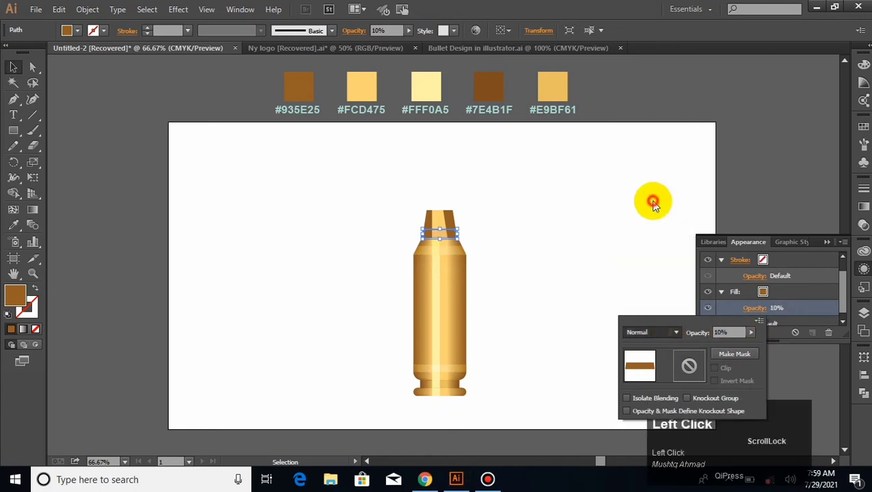
left_click(582, 223)
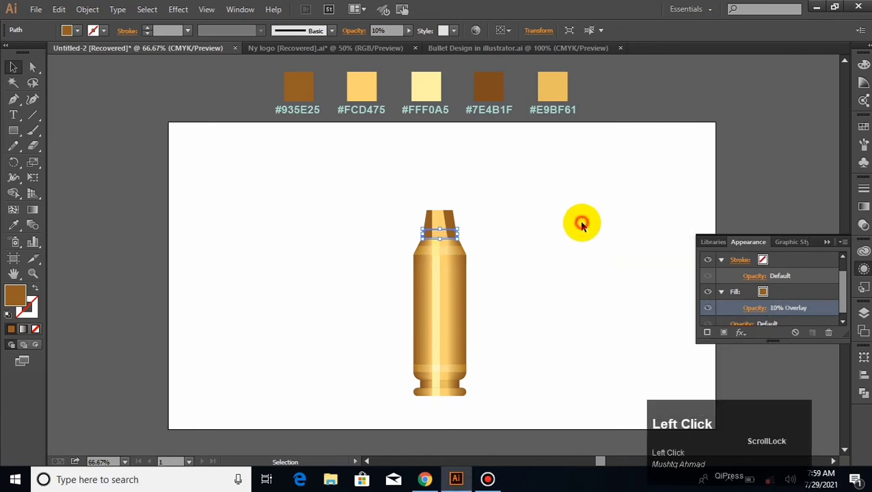
left_click(453, 235)
left_click(482, 224)
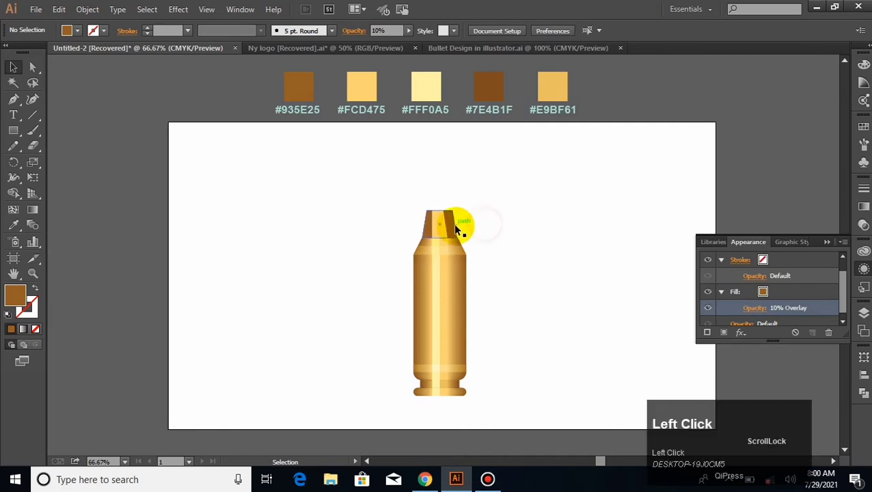
Step: Copy the brown trapezoid, paste the copy in front, and nudge it upward by about two thirds of its height
left_click(456, 224)
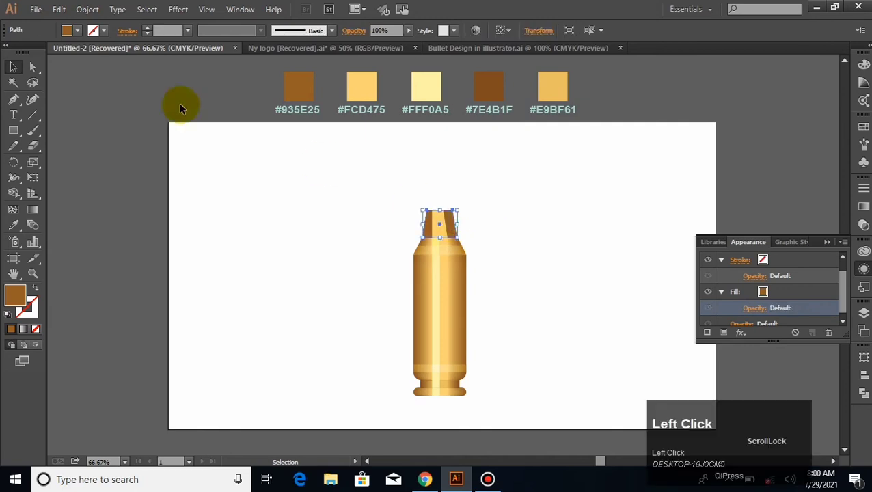
left_click(60, 10)
left_click(88, 71)
left_click(60, 9)
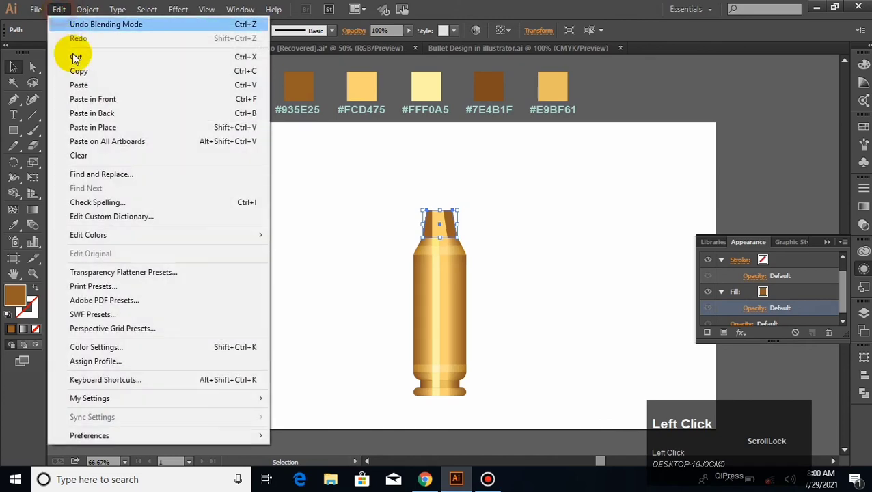
left_click(83, 91)
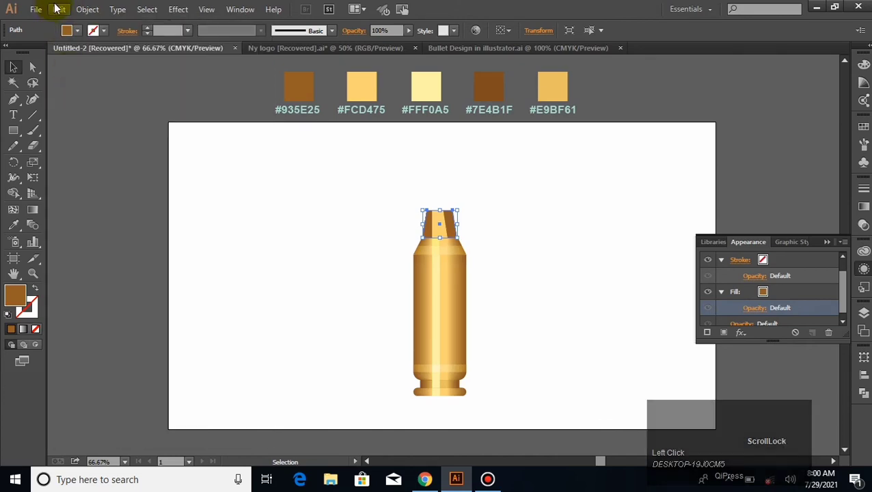
left_click(59, 9)
left_click(96, 113)
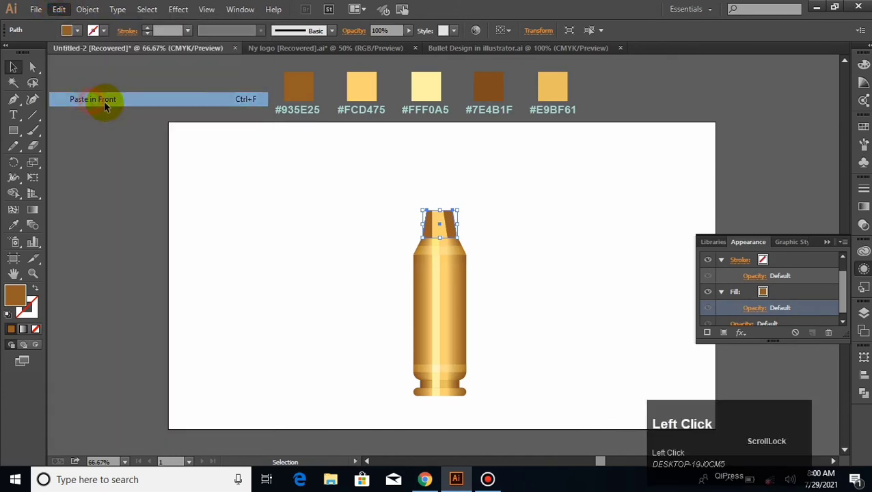
left_click(307, 191)
left_click(451, 222)
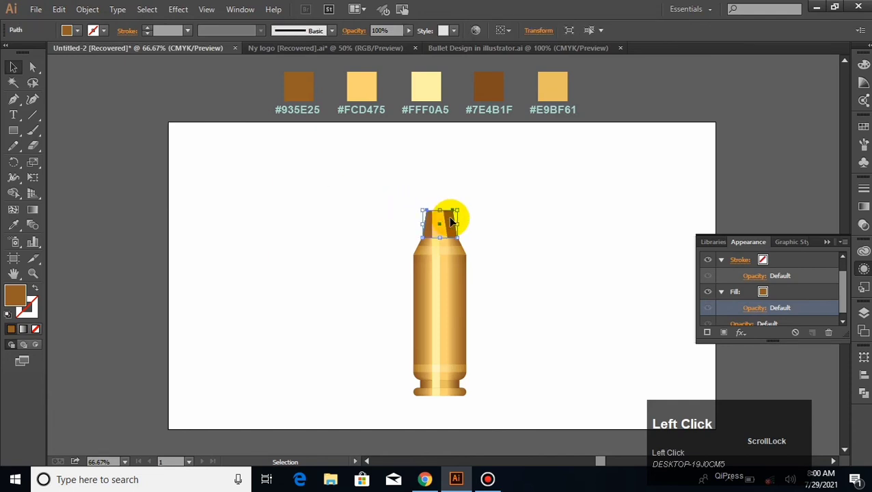
key("Up")
key("Up")
key("Up")
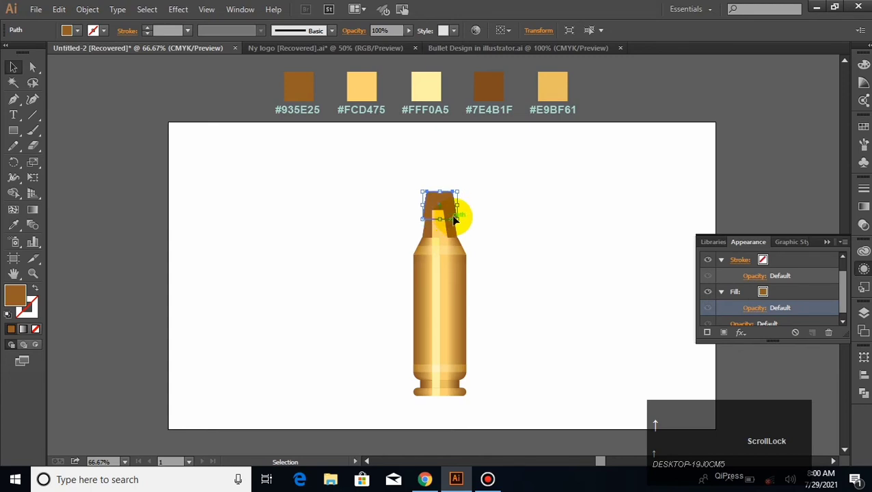
Step: Select both overlapping trapezoids and remove the part extending above the original with Shape Builder
left_click(454, 220, "shift")
left_click(474, 219)
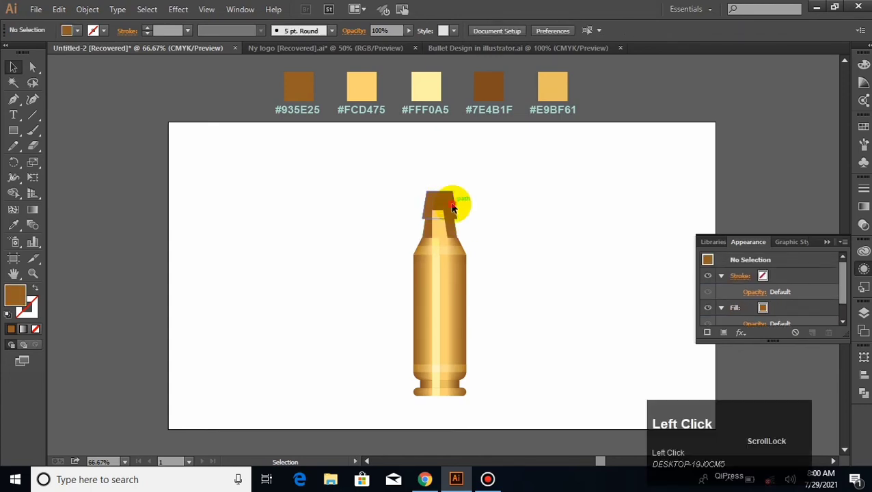
left_click_drag(469, 205, 434, 211)
left_click(13, 192)
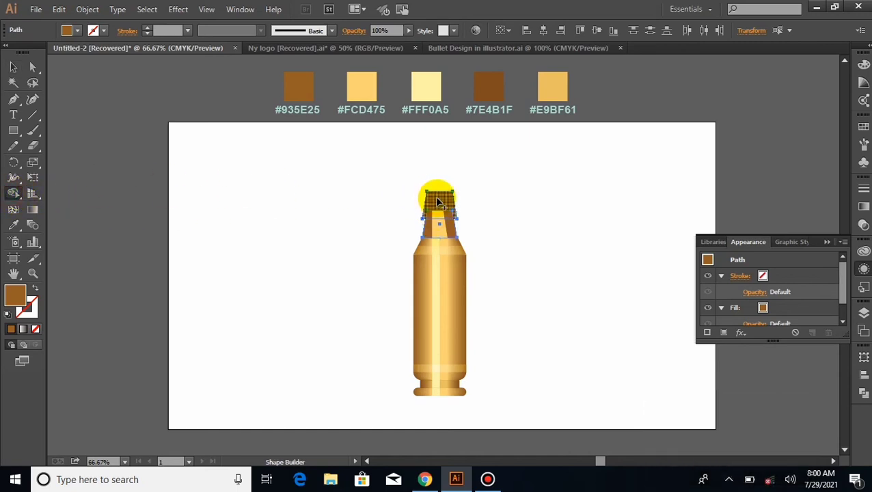
left_click(437, 199, "alt")
left_click(437, 199, "alt")
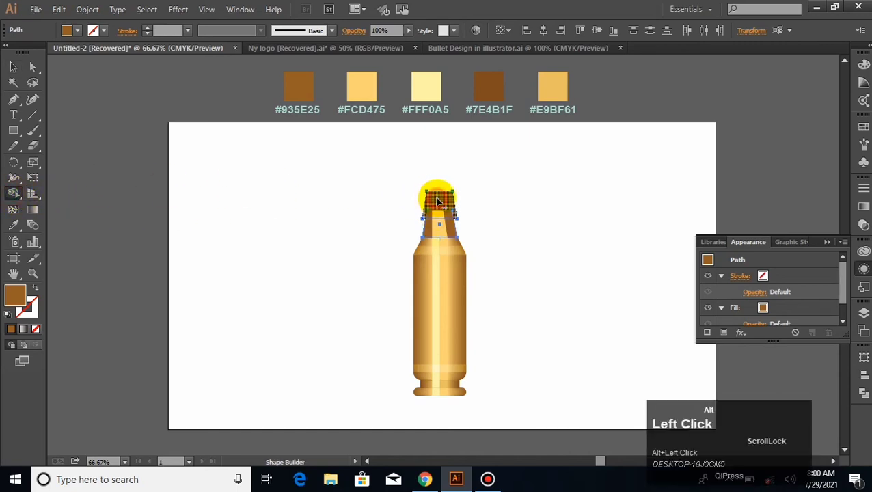
left_click(14, 67)
left_click(405, 187)
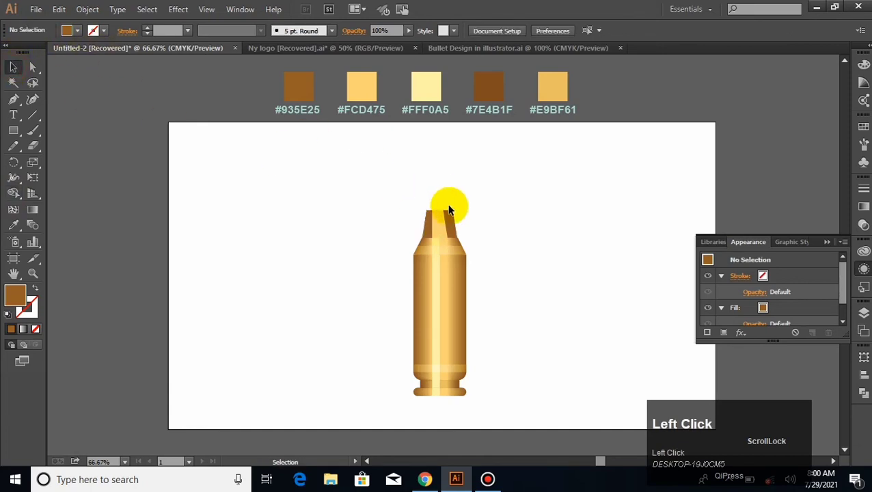
Step: Set the fill of the strip along the trapezoid's top edge to 20% opacity with the Overlay blending mode
left_click(450, 215)
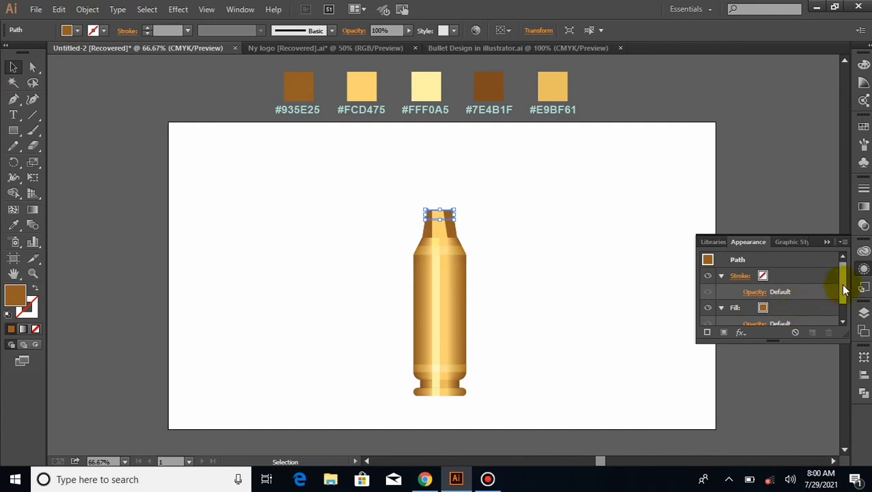
mouse_move(844, 289)
left_mouse_down()
mouse_move(837, 286)
mouse_move(832, 298)
left_mouse_up()
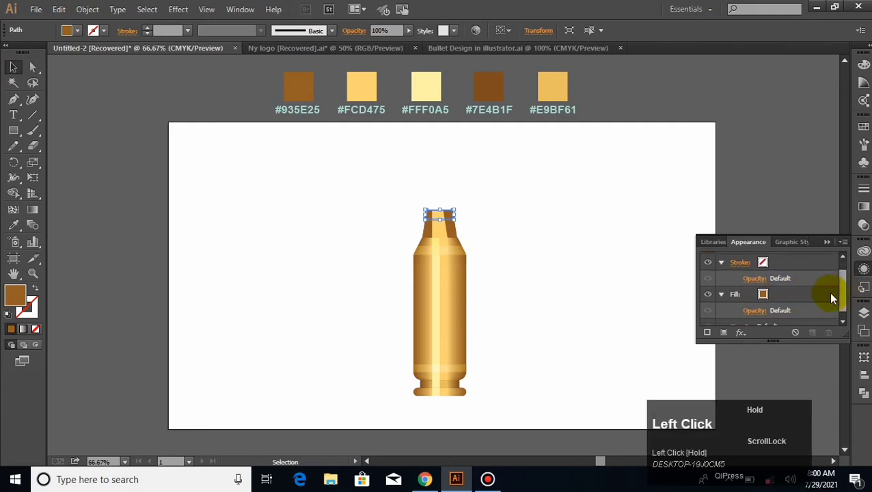
left_click(754, 311)
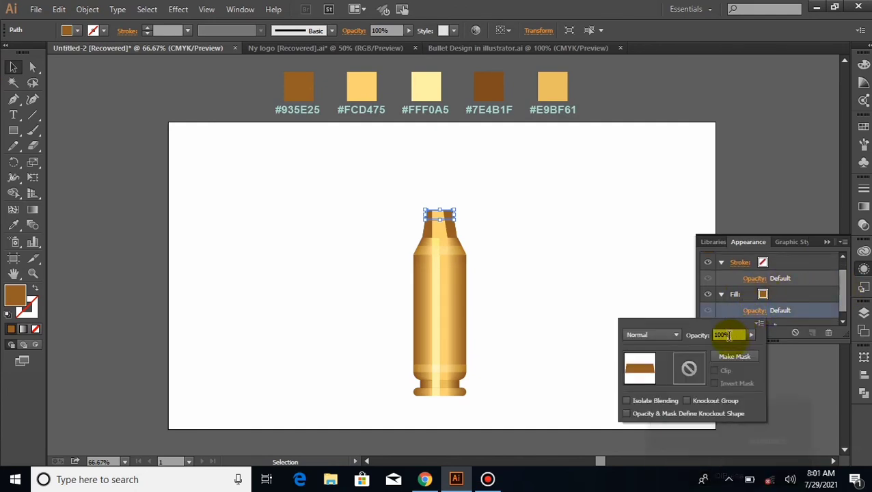
left_click(725, 334)
type("2")
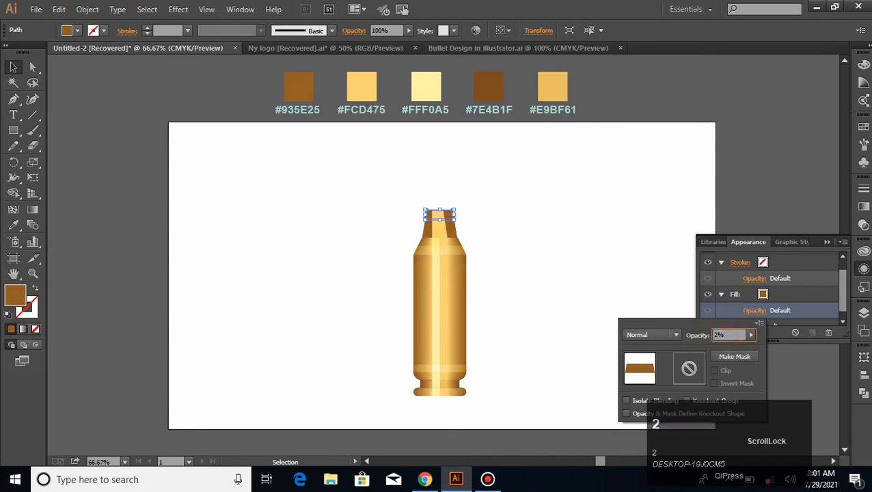
left_click(672, 340)
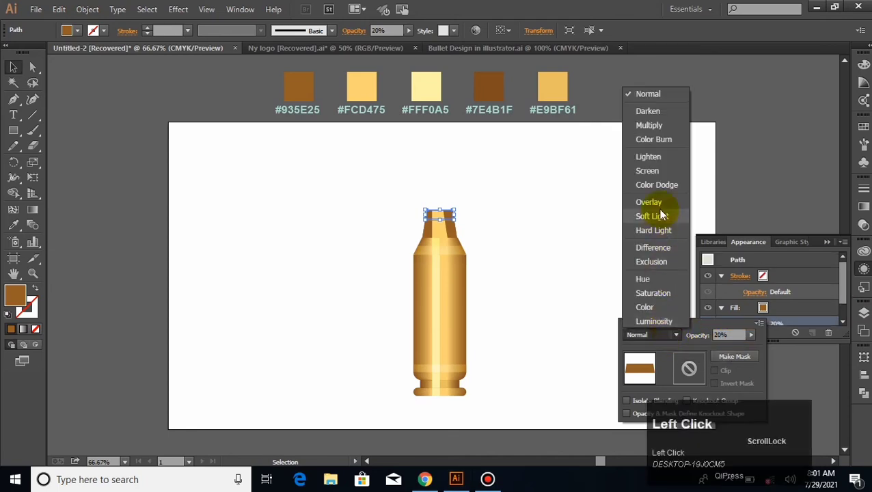
left_click(660, 199)
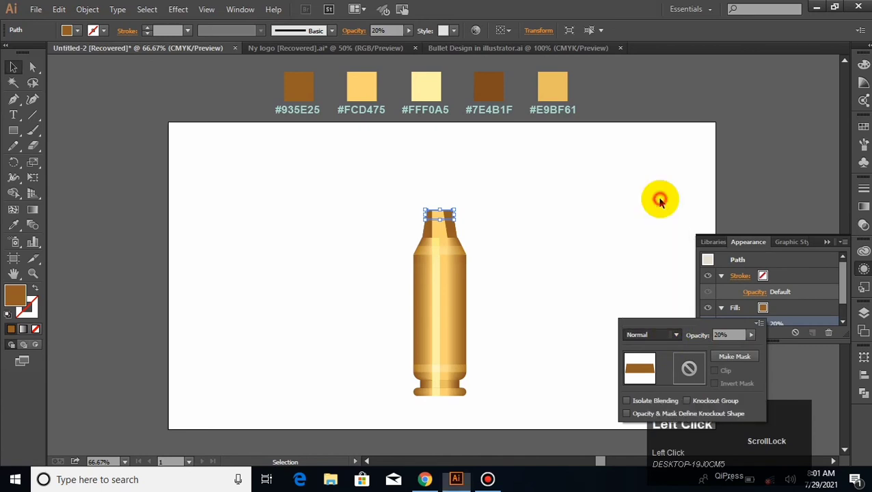
left_click(521, 217)
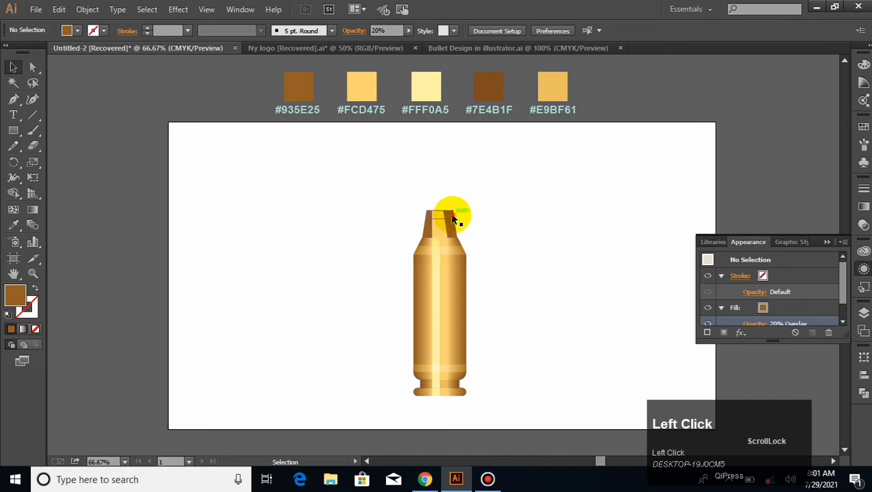
Step: Change the top strip's fill colour to white and deselect it
left_click(453, 217)
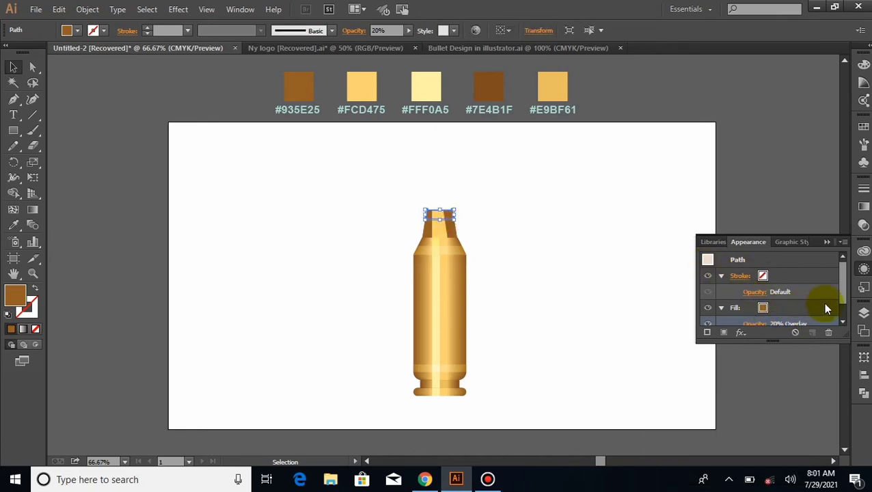
left_click_drag(842, 289, 843, 305)
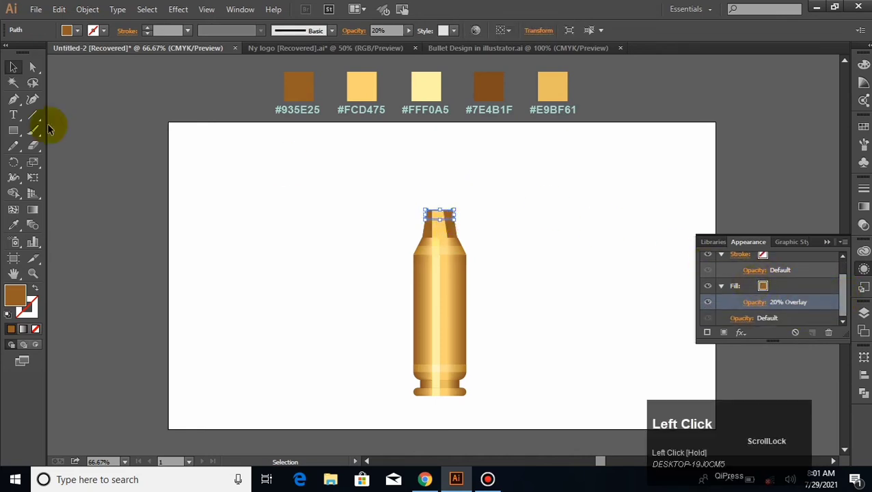
left_click(14, 295)
double_click(14, 296)
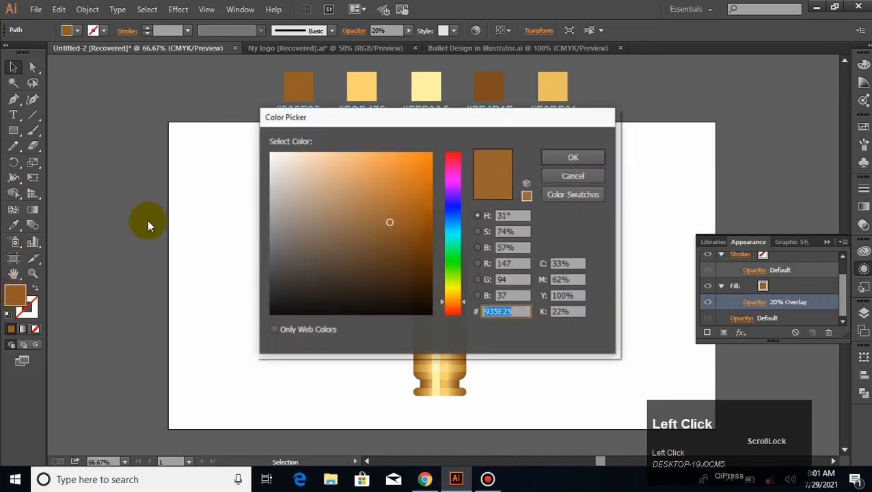
left_click(271, 153)
left_click(568, 156)
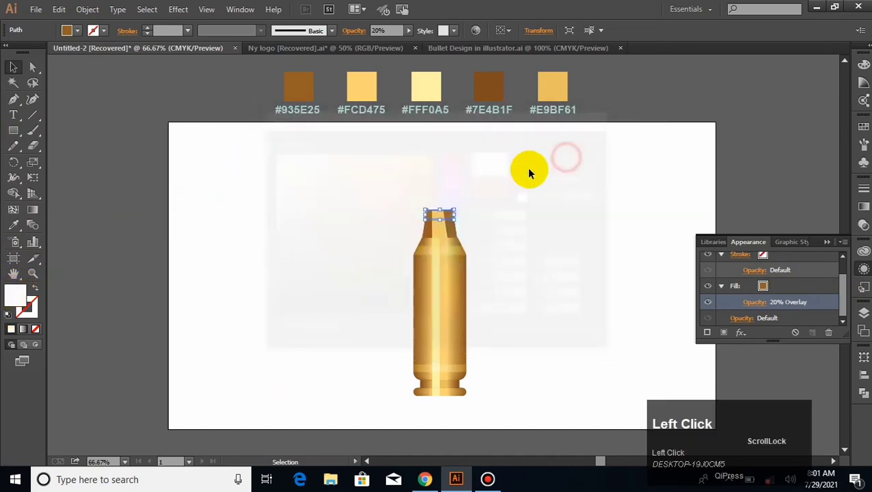
left_click(469, 184)
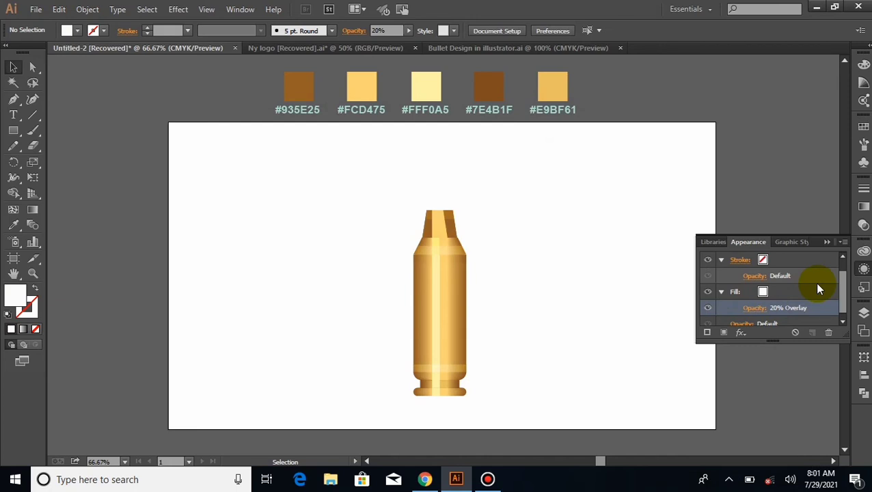
Step: Change the fill colour of the overlay strip along the top trapezoid's lower edge to black and deselect it
left_click(442, 232)
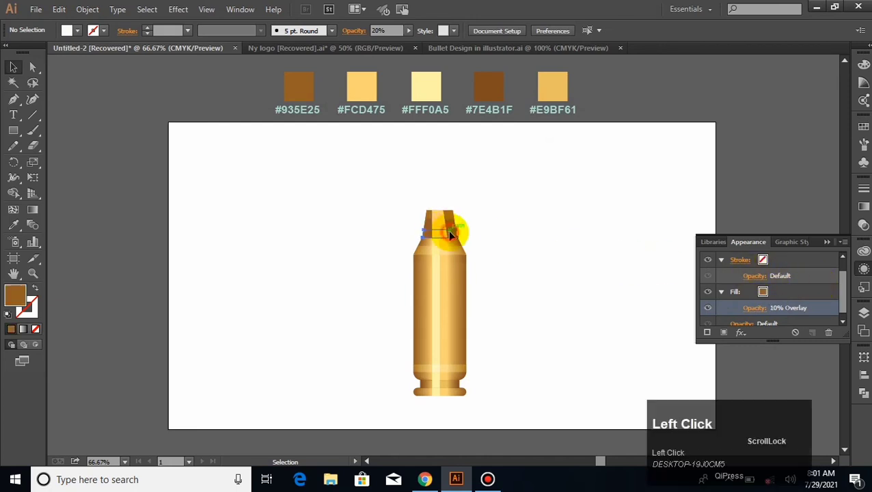
double_click(15, 293)
left_click(274, 310)
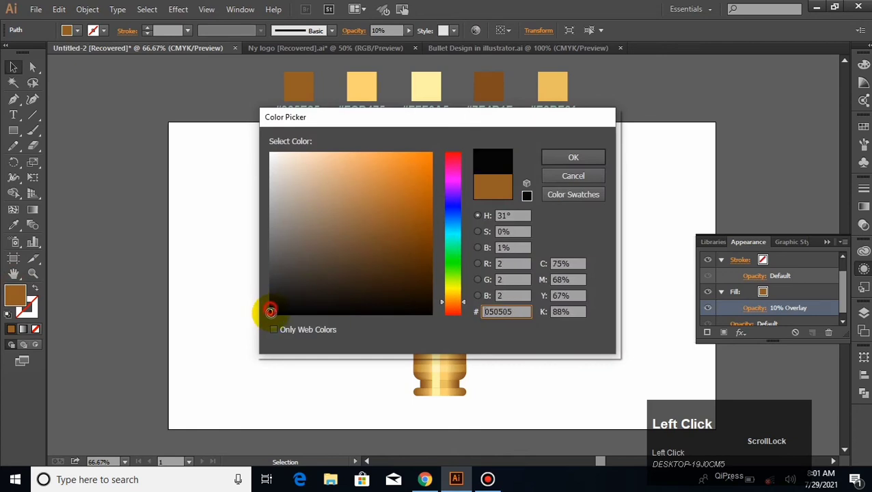
left_click(557, 159)
left_click(547, 176)
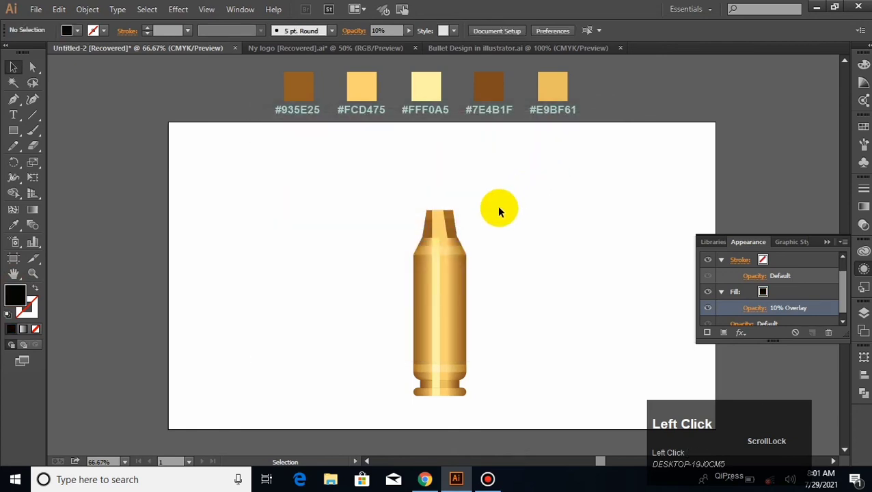
Step: Select the brown and light gold shapes of the top trapezoid and make a blend between them
left_click(443, 230)
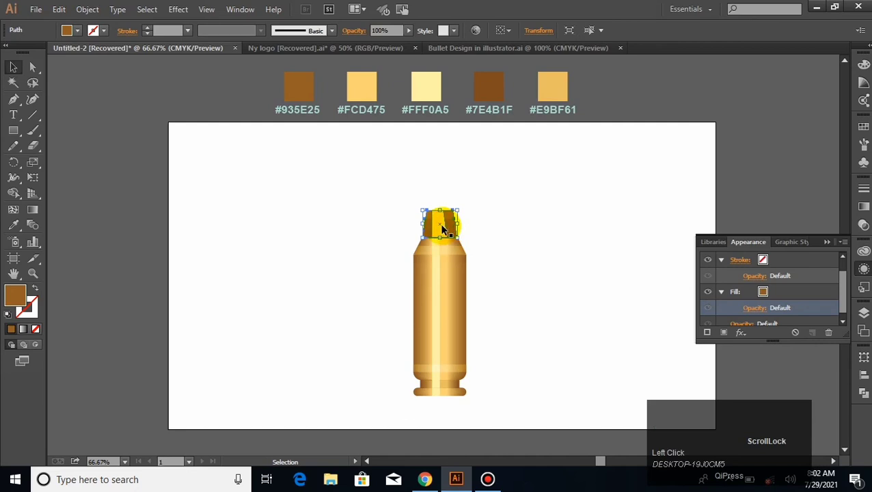
left_click(442, 230, "shift")
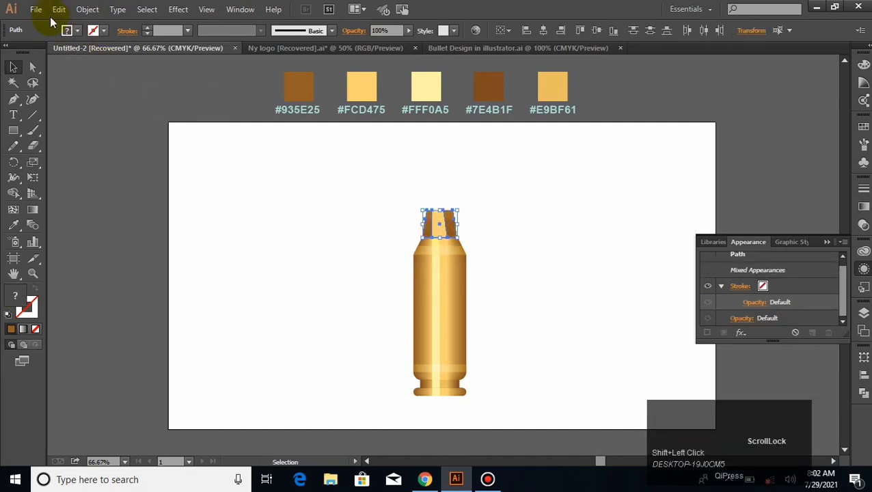
left_click(88, 9)
mouse_move(175, 312)
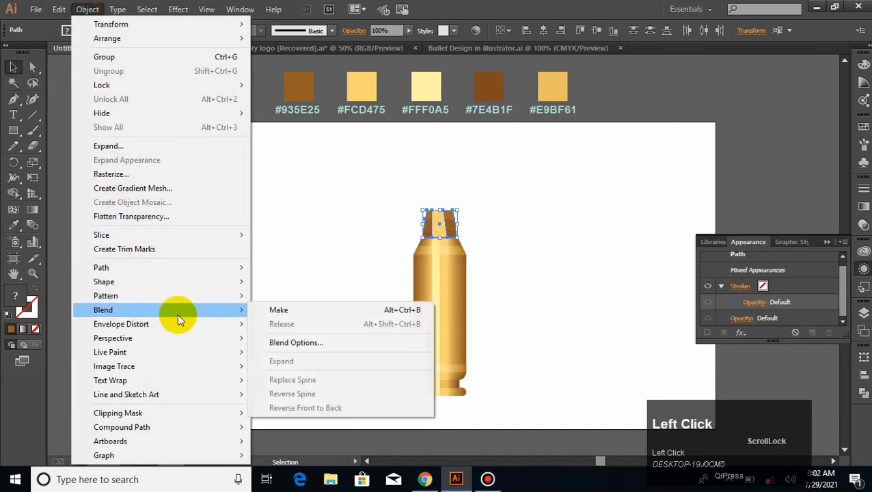
left_click(292, 310)
left_click(550, 213)
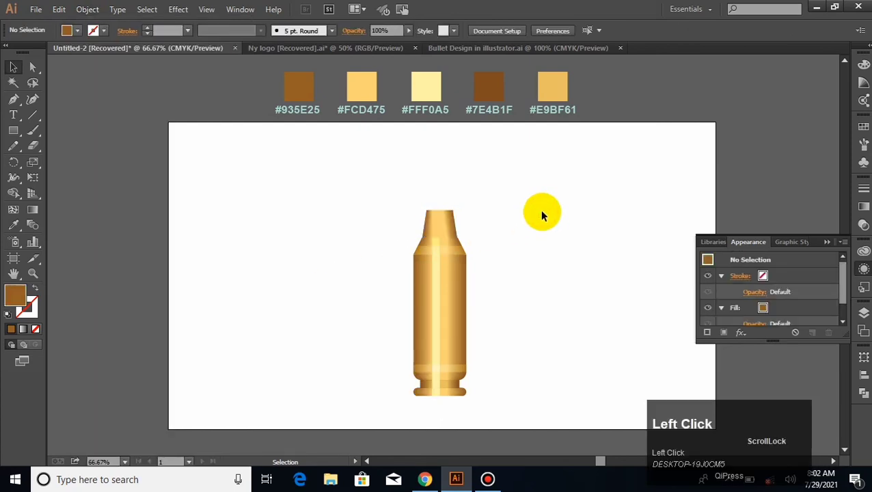
Step: Send the top trapezoid's blend backward behind its overlay strips and deselect it
left_click(452, 229)
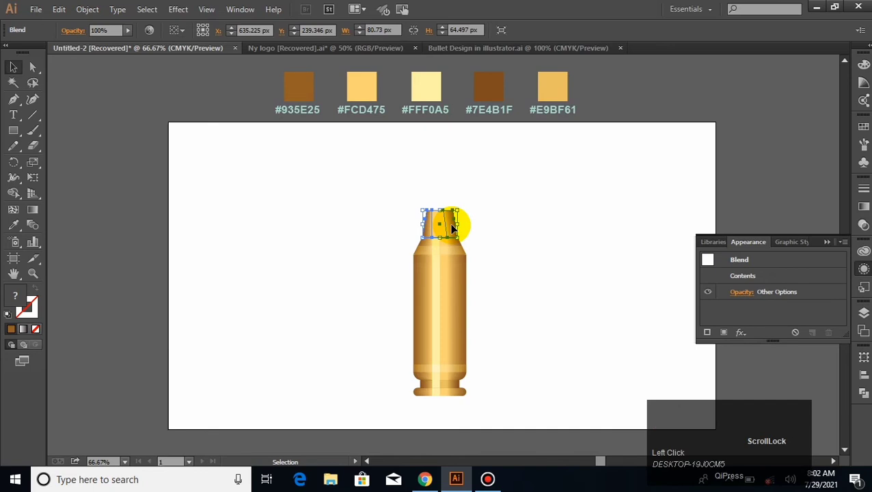
key("a")
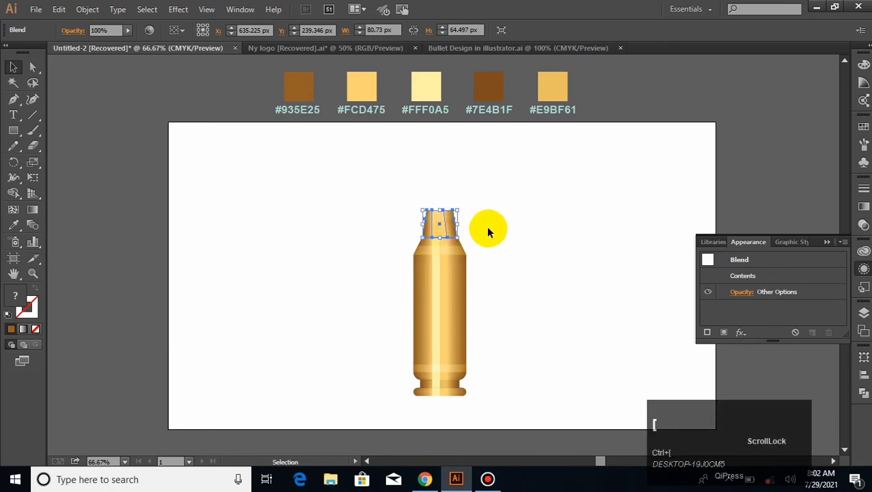
left_click(486, 226)
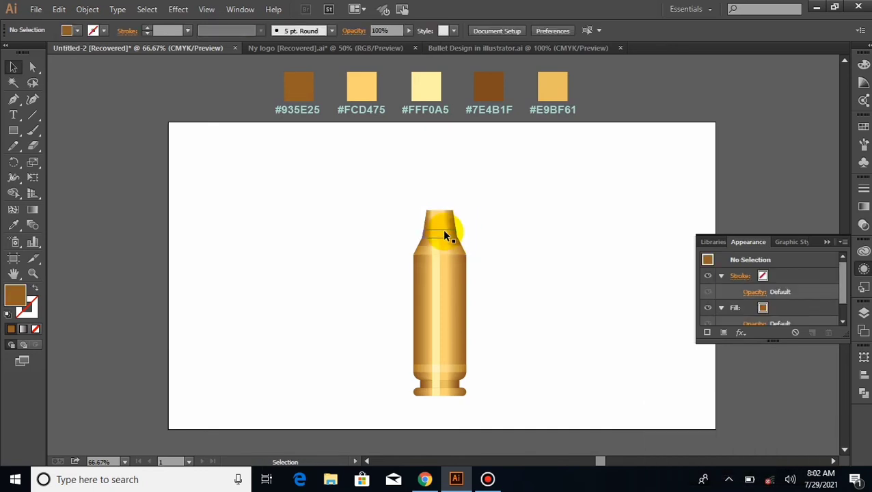
left_click(496, 229)
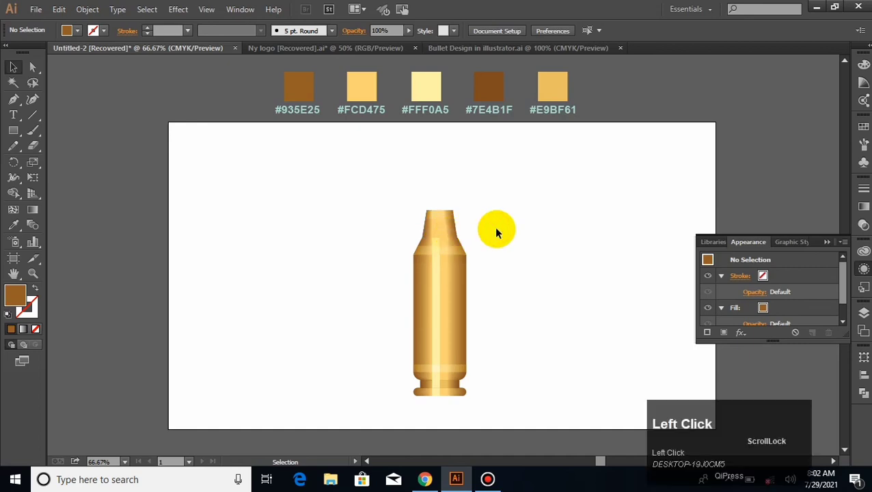
Step: Draw a vertical highlight rectangle about 17 by 64 px over the top trapezoid and fill it with the #FFF0A5 swatch colour
left_click(13, 130)
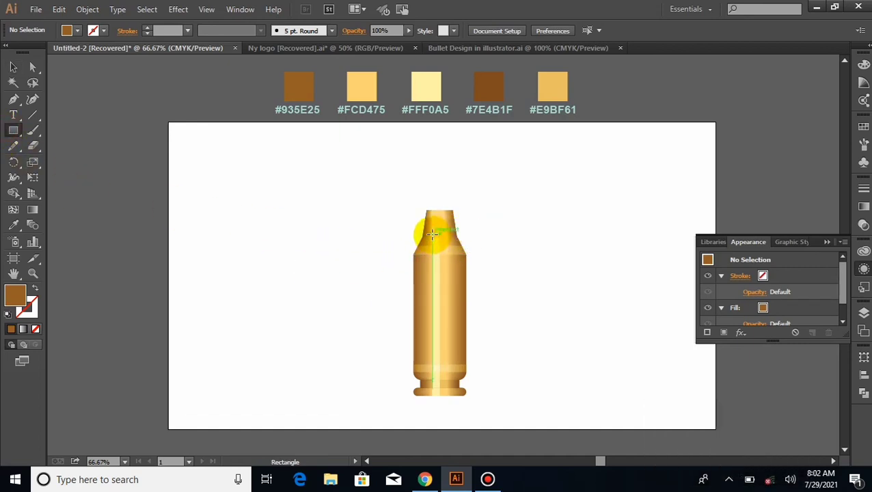
left_click_drag(430, 238, 447, 205)
key("Delete")
left_click_drag(430, 238, 439, 207)
left_click(13, 225)
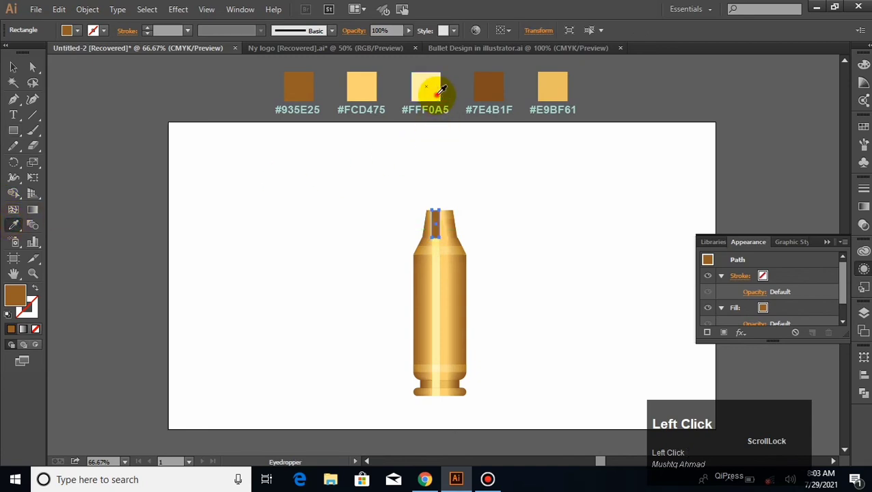
left_click(427, 89)
left_click(13, 66)
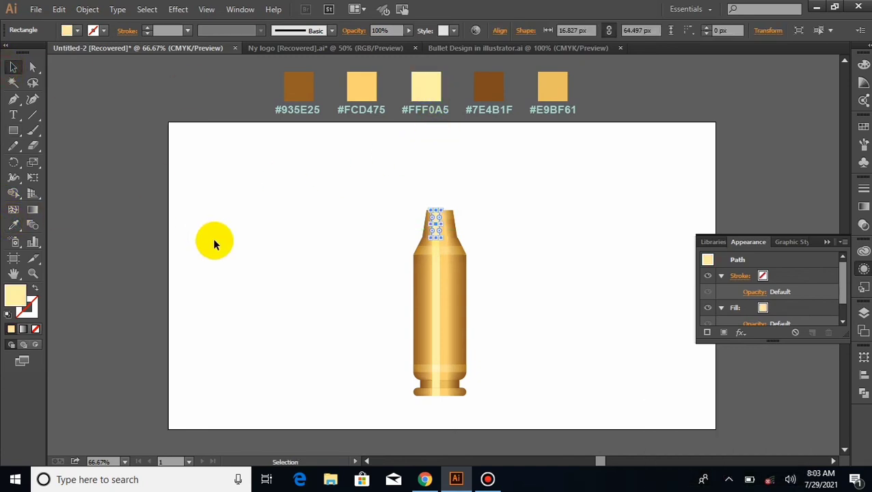
Step: Set the highlight rectangle's fill to 60% opacity with the Overlay blending mode and deselect it
left_click(754, 323)
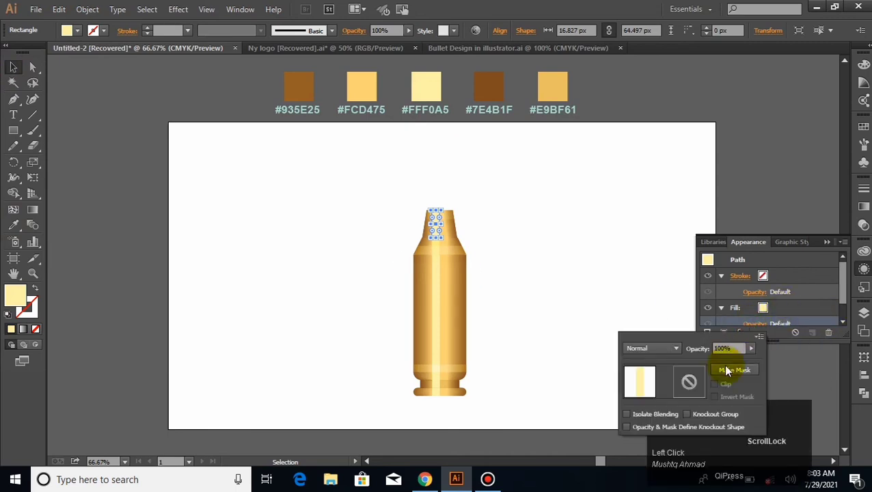
type("60")
left_click(660, 346)
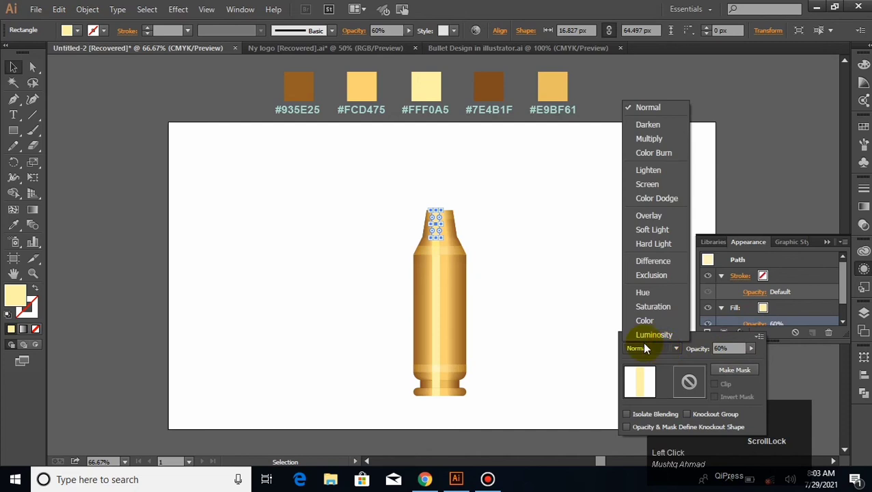
left_click(649, 217)
left_click(522, 232)
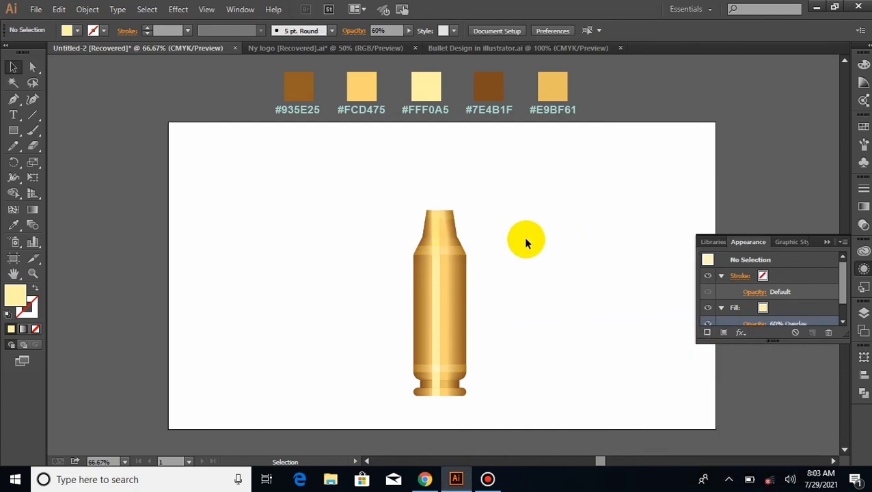
Step: Select the whole bullet case and move it down close to the artboard's lower edge
left_click_drag(407, 197, 471, 410)
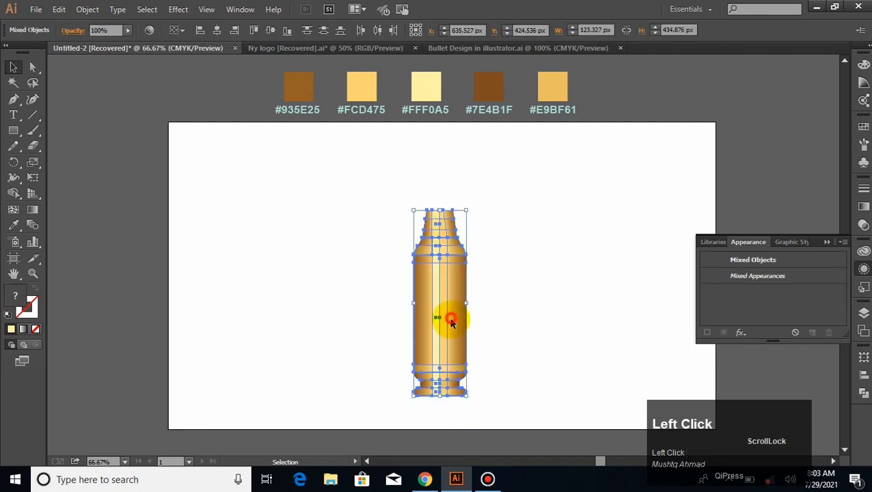
left_click_drag(452, 317, 444, 342)
left_click(530, 329)
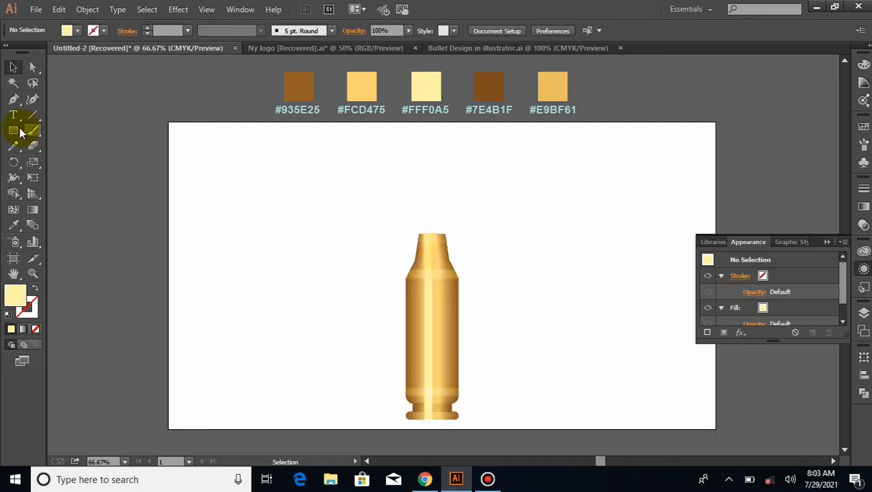
Step: Draw the left half of the projectile tip above the case with the Pen tool, about 29 px wide and 247 px tall, with a curved outer edge
left_click(15, 103)
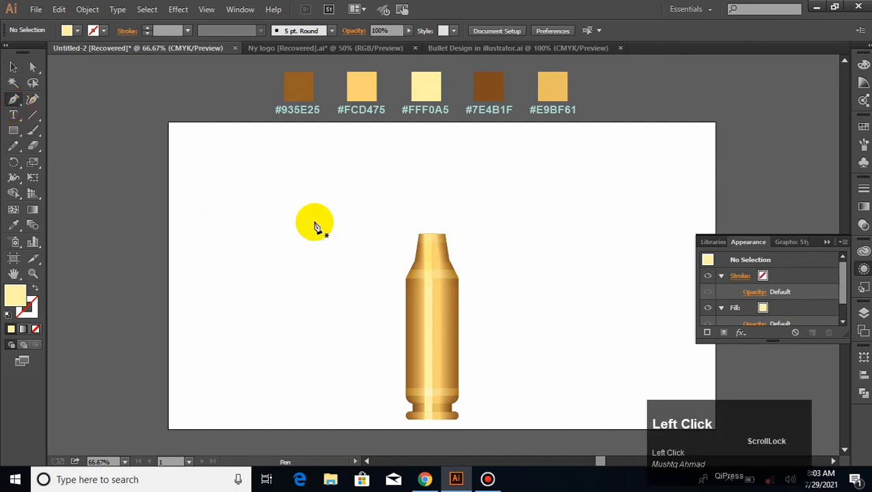
left_click(419, 234)
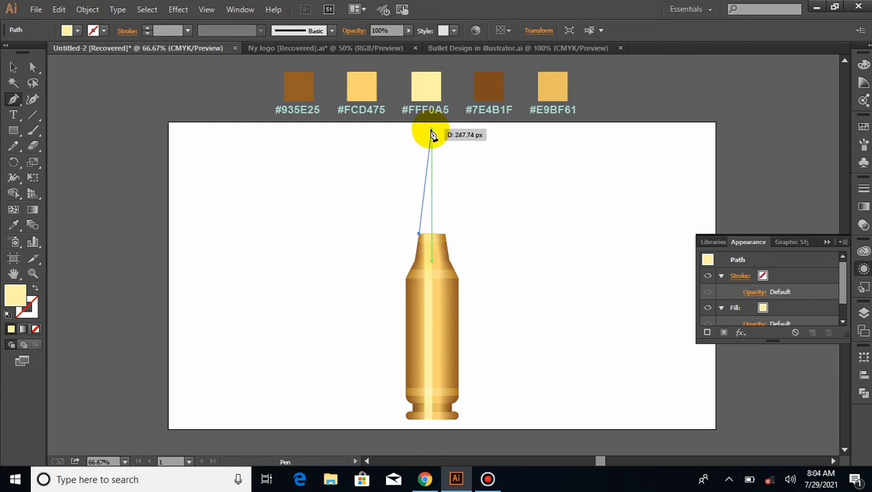
left_click_drag(431, 128, 448, 102)
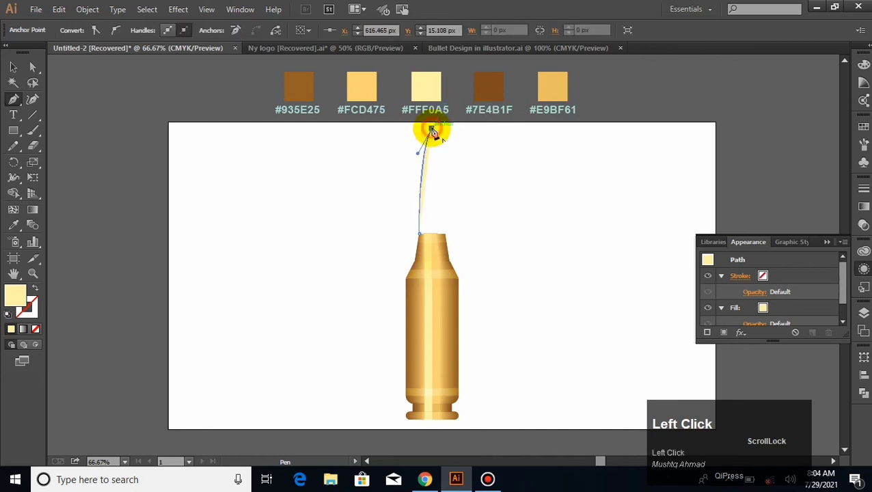
left_click(424, 234)
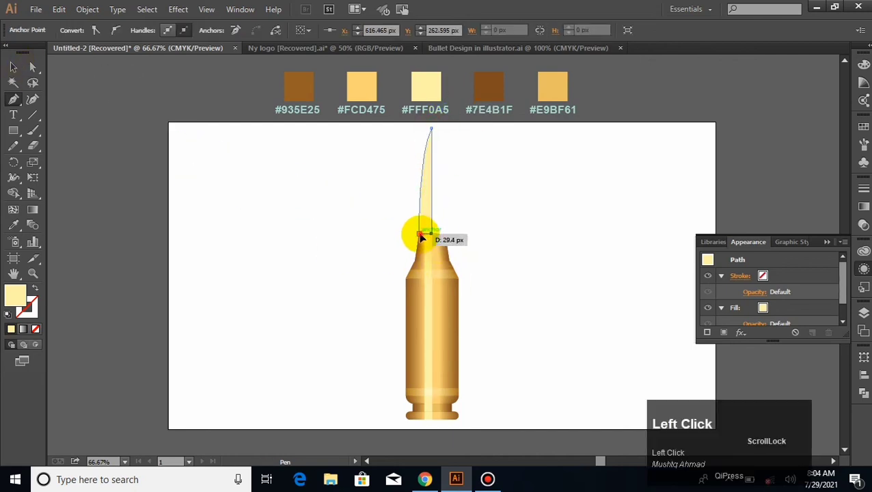
left_click(13, 67)
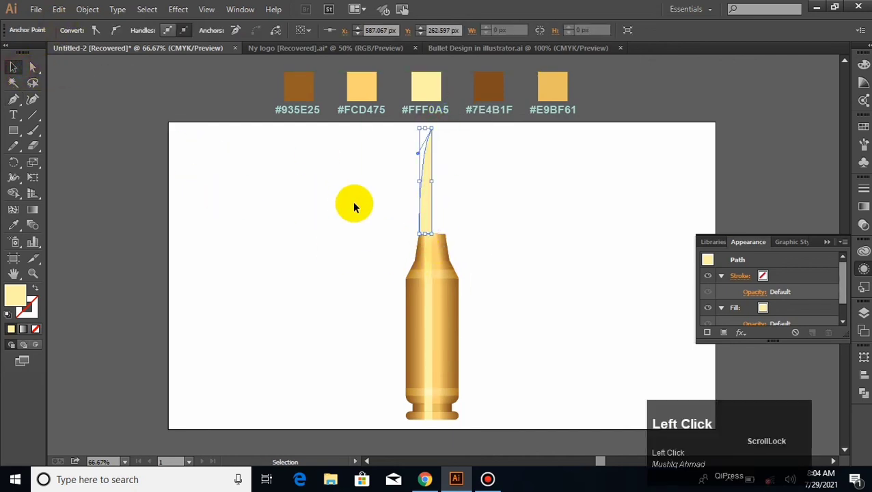
left_click(468, 188)
Step: Fill the half tip with the #935E25 brown swatch colour and deselect it
left_click(430, 194)
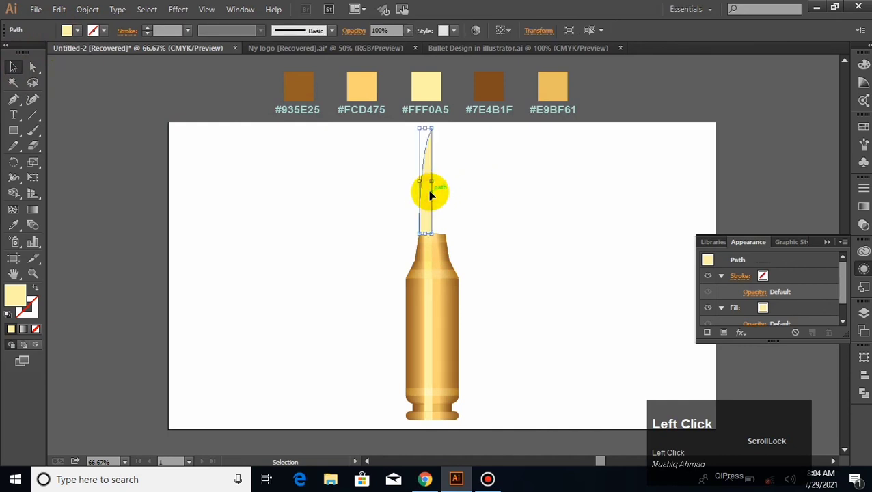
left_click(13, 224)
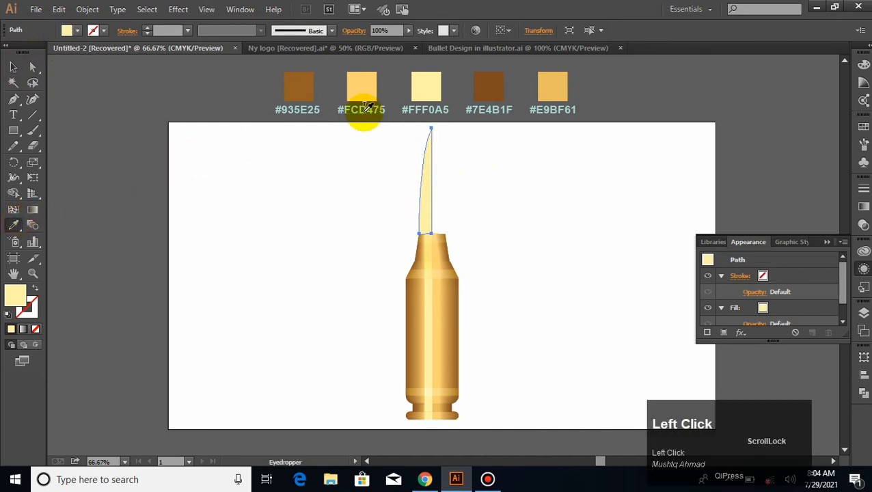
left_click(293, 81)
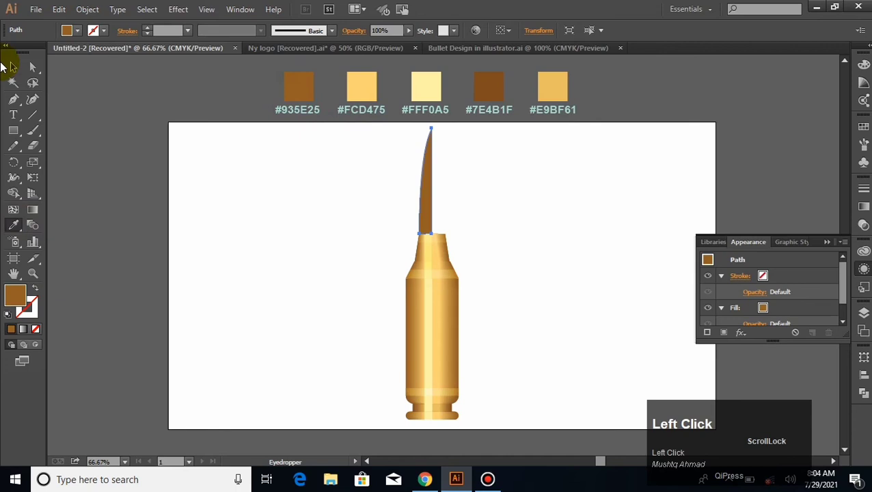
left_click(13, 67)
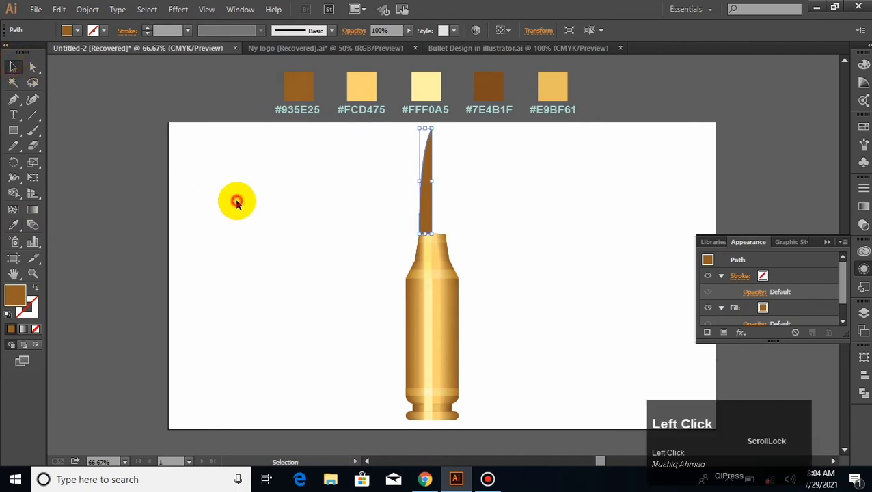
left_click(236, 202)
Step: Create a copy of the brown half tip reflected across the vertical axis
left_click(429, 203)
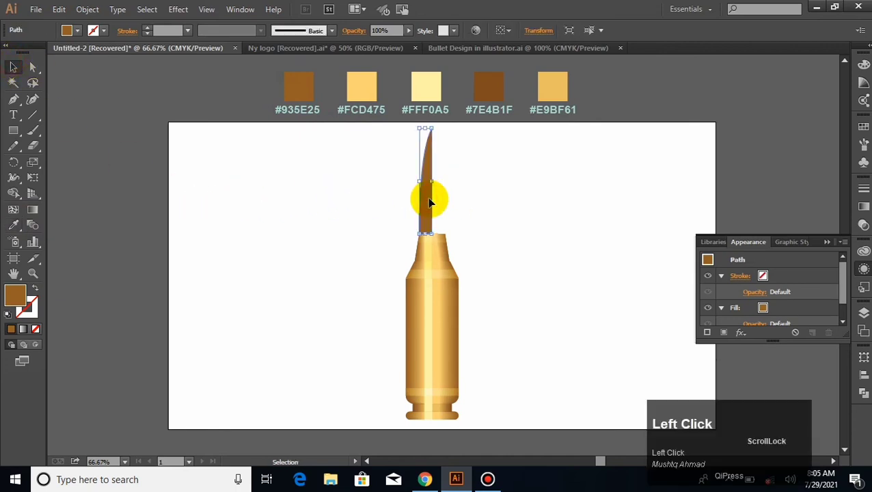
right_click(429, 202)
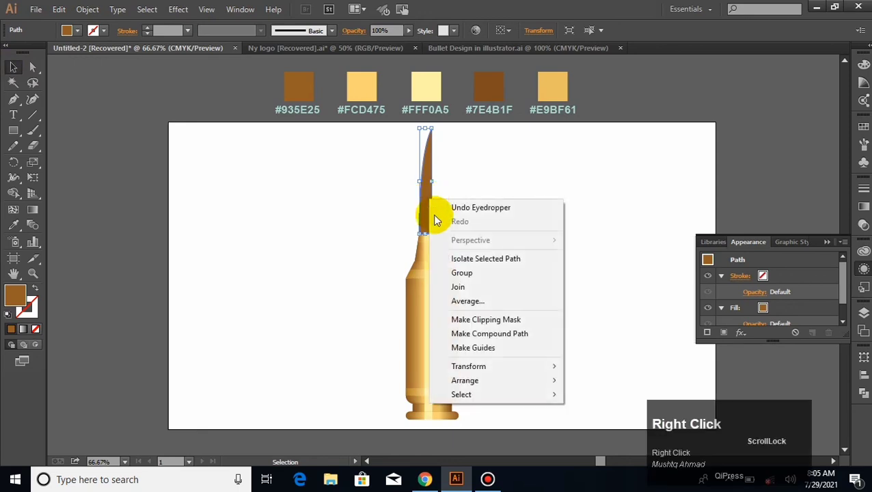
mouse_move(466, 366)
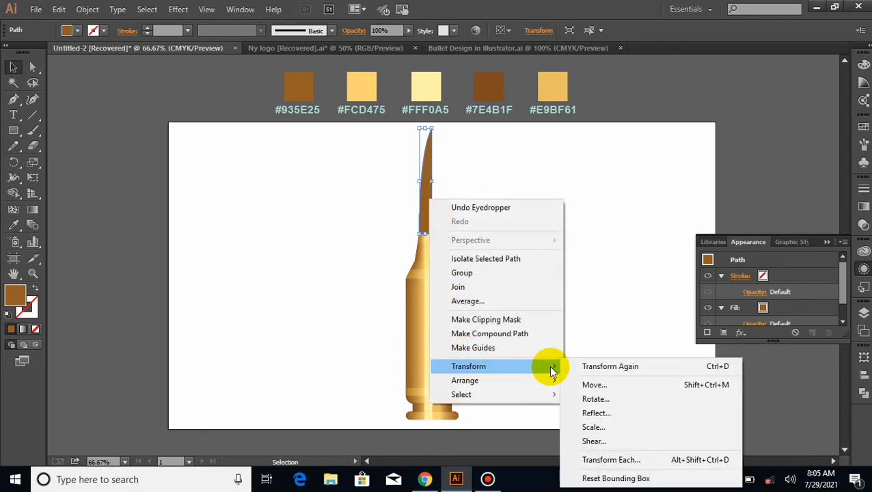
left_click(594, 412)
left_click(675, 362)
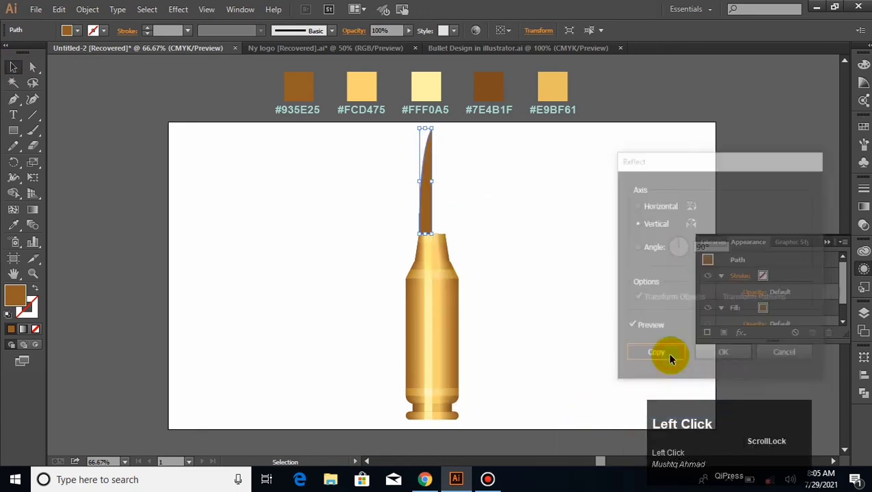
Step: Nudge the reflected half to the right until its straight edge meets the original half, completing the pointed tip
key("Right")
key("Right")
key("Right")
key("Right")
key("Right")
key("Right")
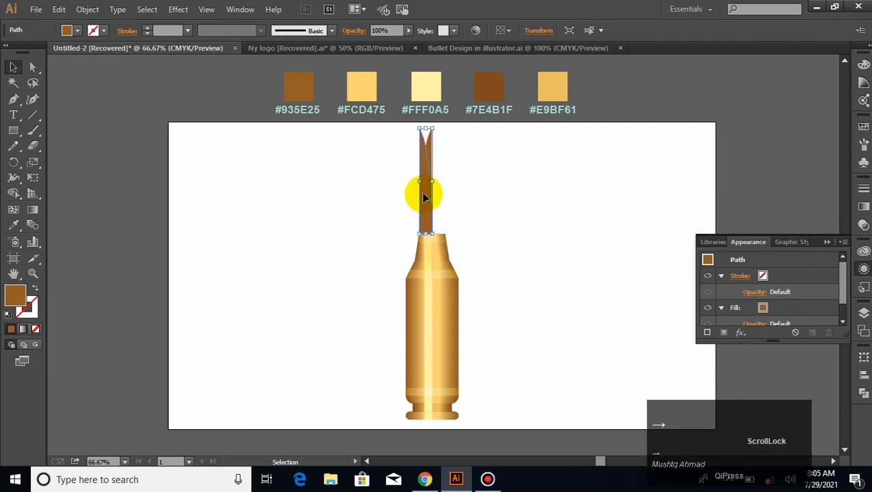
key("Right")
key("Right")
key("Right")
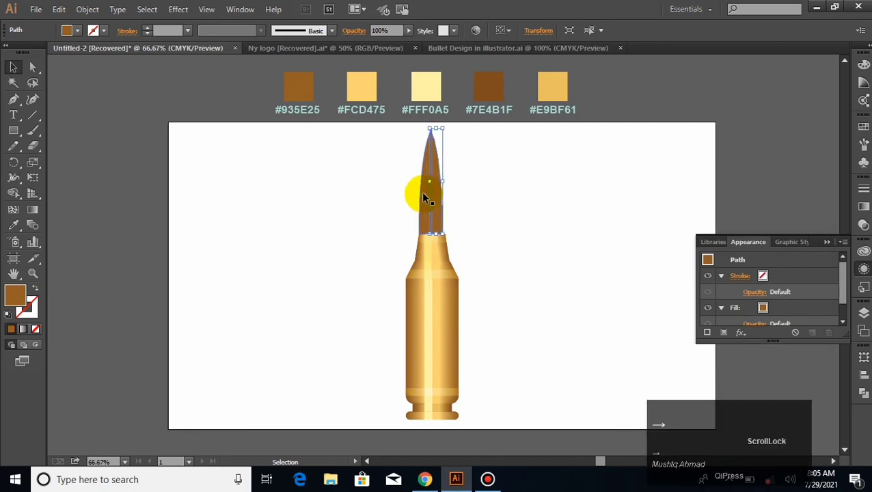
left_click(472, 191)
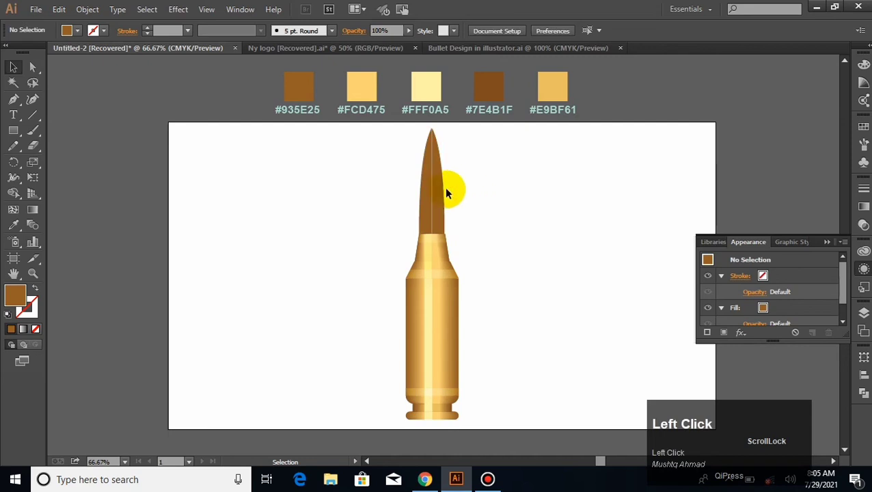
Step: Nudge the left half of the projectile tip to the right to close the gap between the two brown halves
left_click(422, 198)
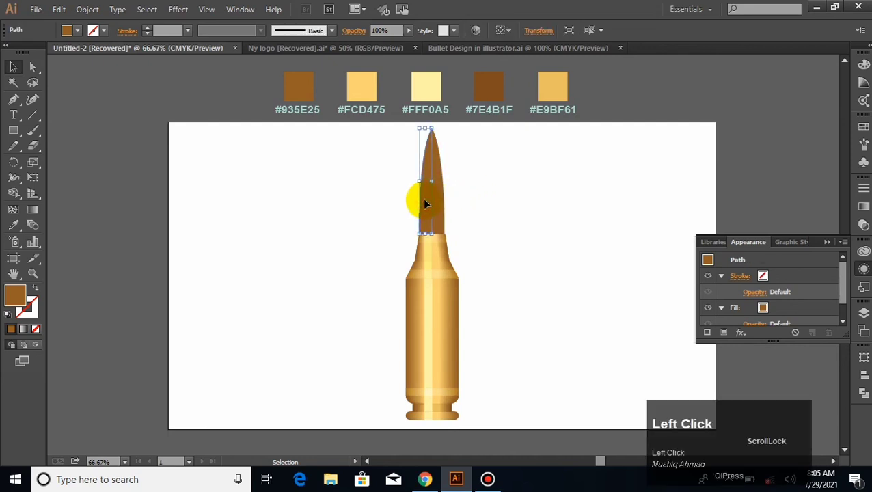
key("Right")
left_click(474, 193)
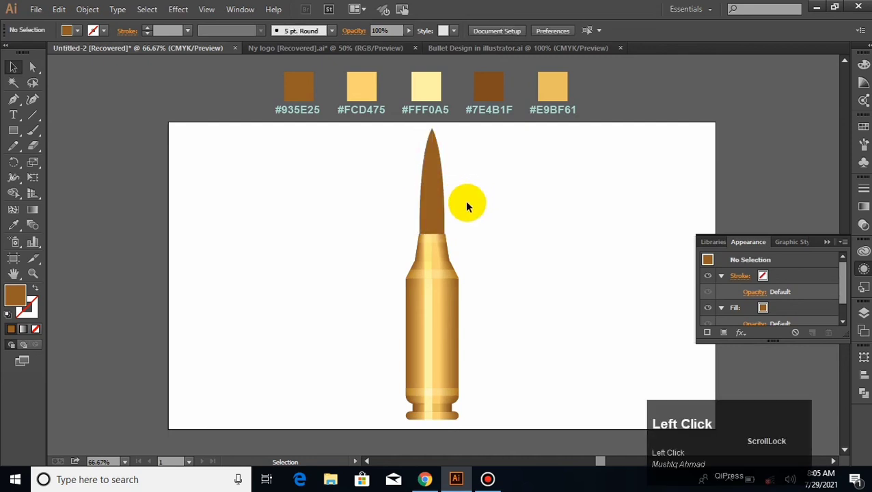
key("ctrl+z")
Step: Average the apex anchor points of both tip halves along both axes so they share one position
left_click(198, 151)
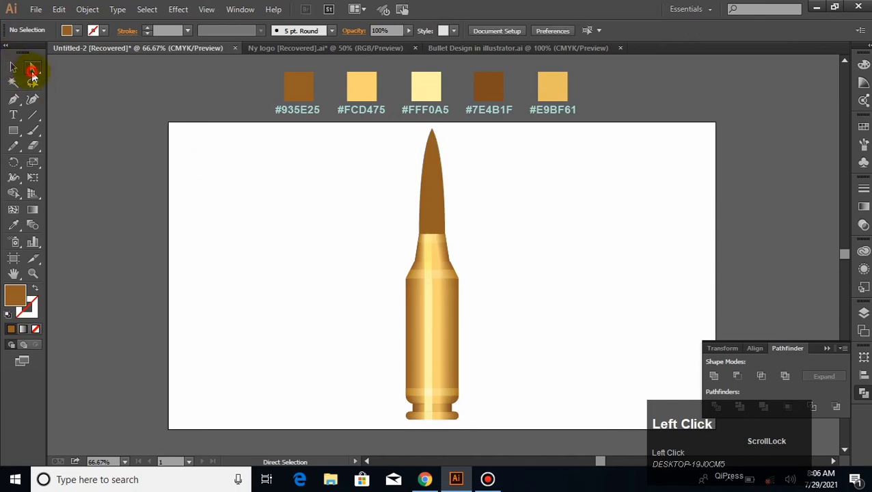
left_click_drag(428, 129, 435, 142)
right_click(438, 152)
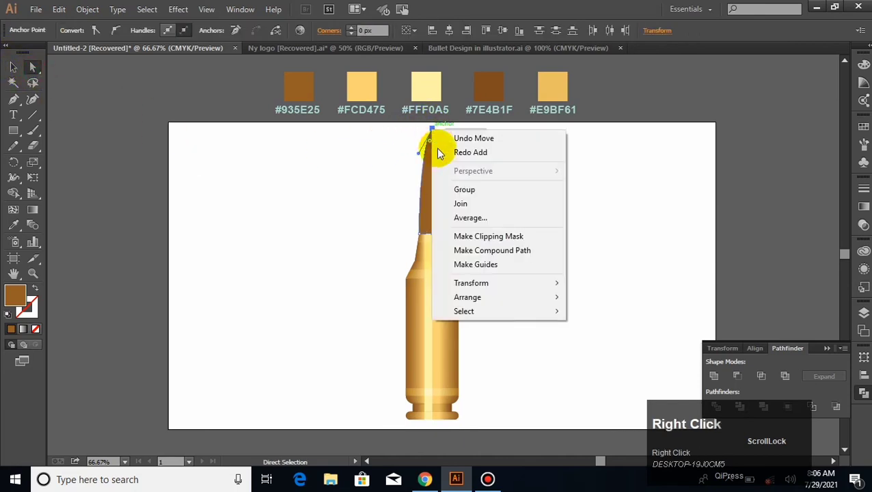
left_click(469, 218)
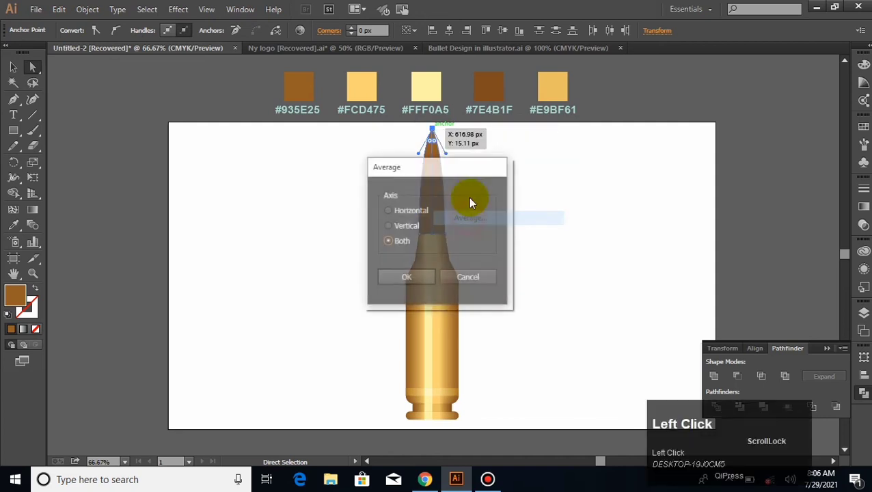
left_click(424, 276)
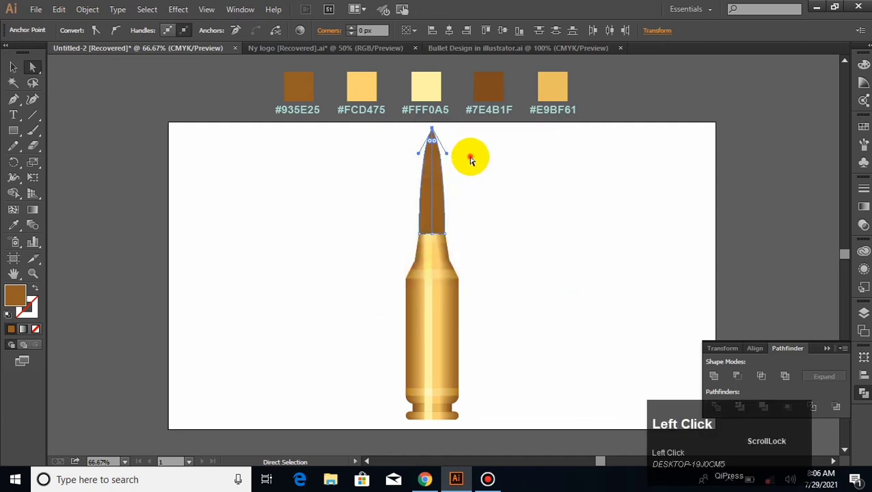
left_click(472, 158)
Step: Unite the two brown tip halves into a single shape
left_click(13, 67)
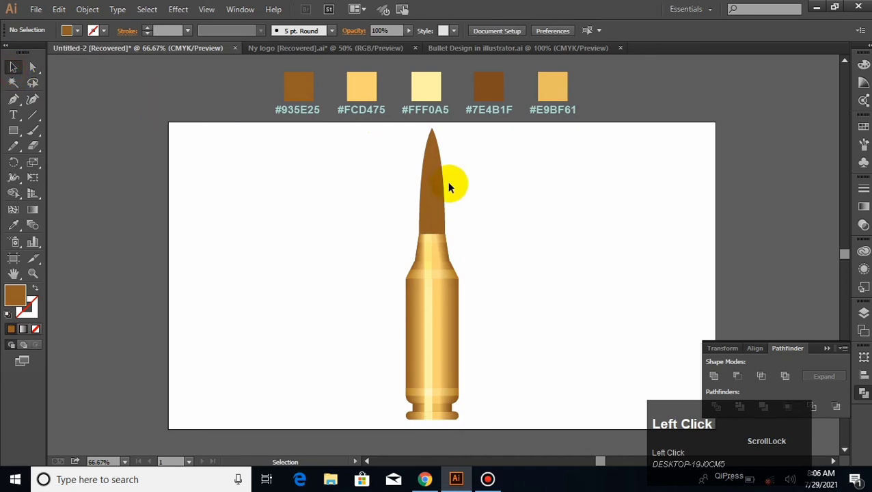
left_click_drag(443, 193, 443, 192)
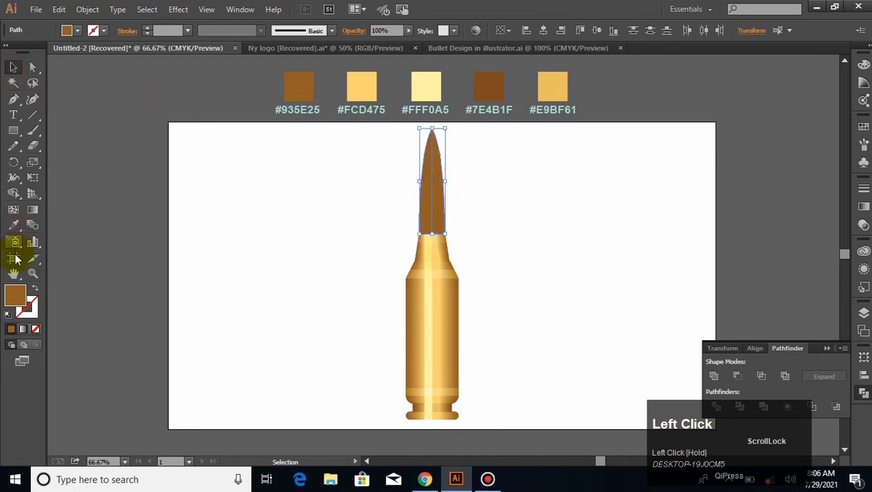
left_click(714, 378)
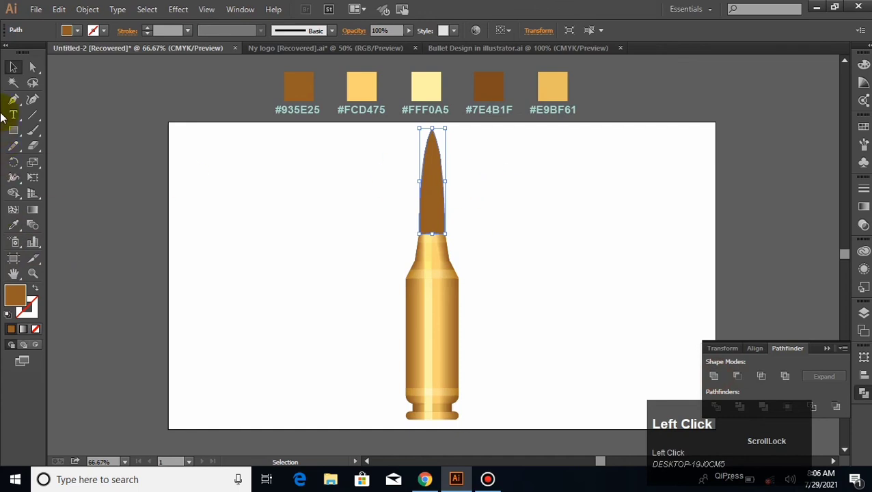
Step: Slightly round the apex corner of the united projectile tip and deselect it
left_click(33, 66)
left_click(243, 158)
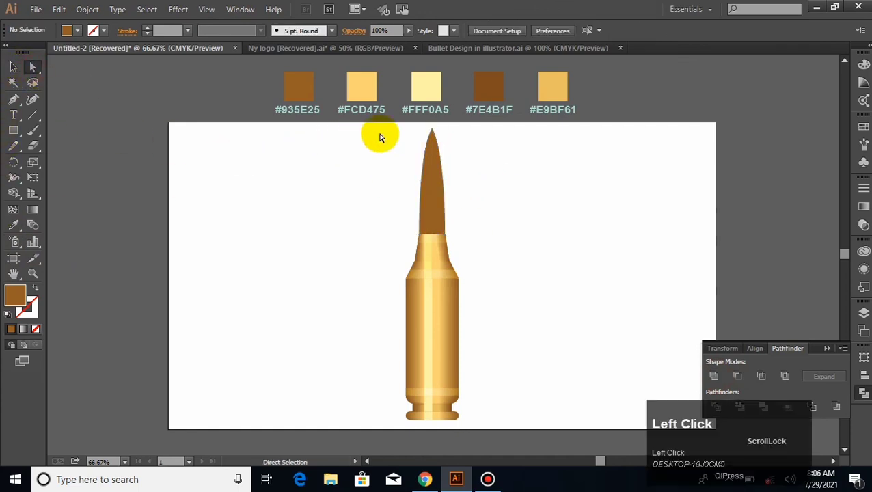
left_click(431, 133)
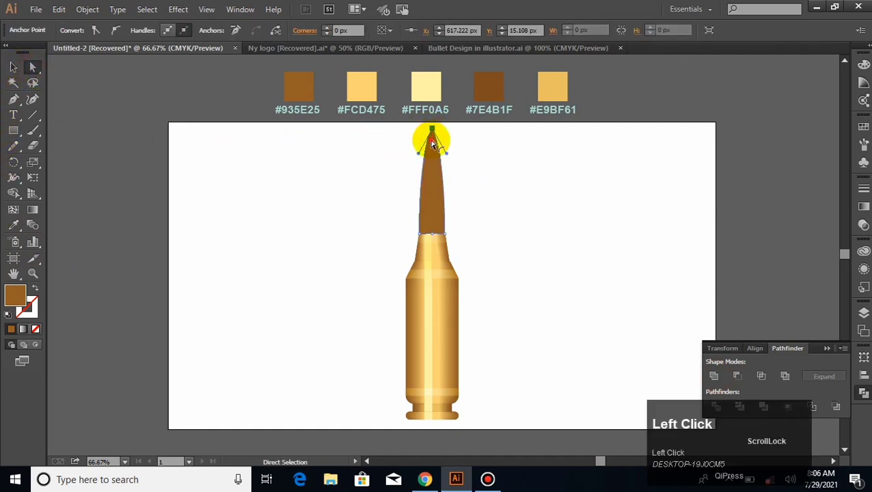
mouse_move(432, 137)
left_mouse_down()
mouse_move(424, 133)
mouse_move(431, 137)
left_mouse_up()
left_click(478, 158)
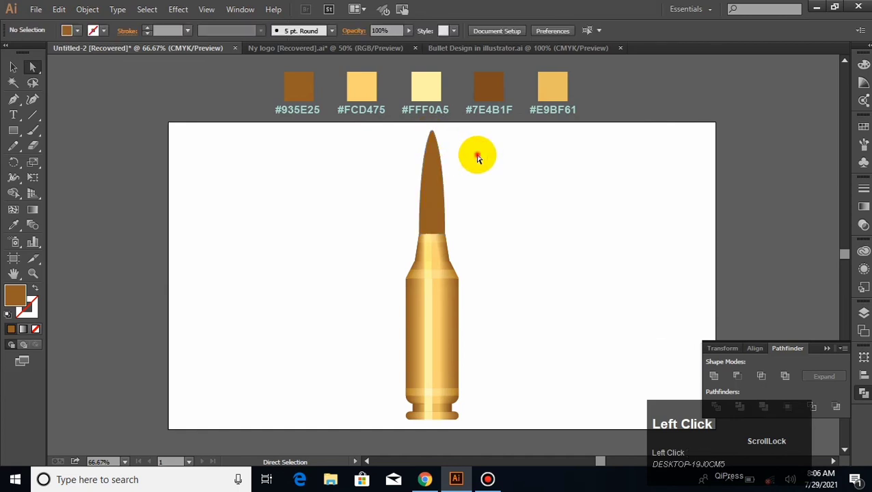
left_click(13, 67)
left_click(248, 279)
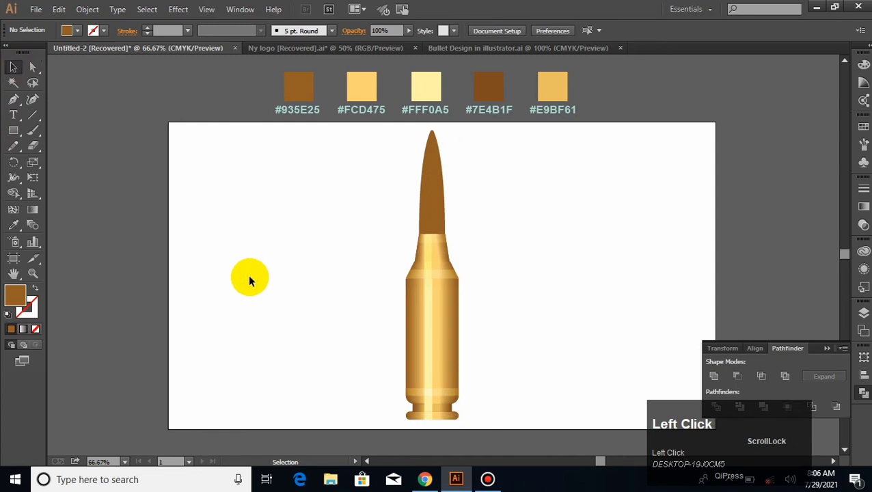
Step: Copy the brown projectile tip and paste the duplicate in front of it
left_click(426, 195)
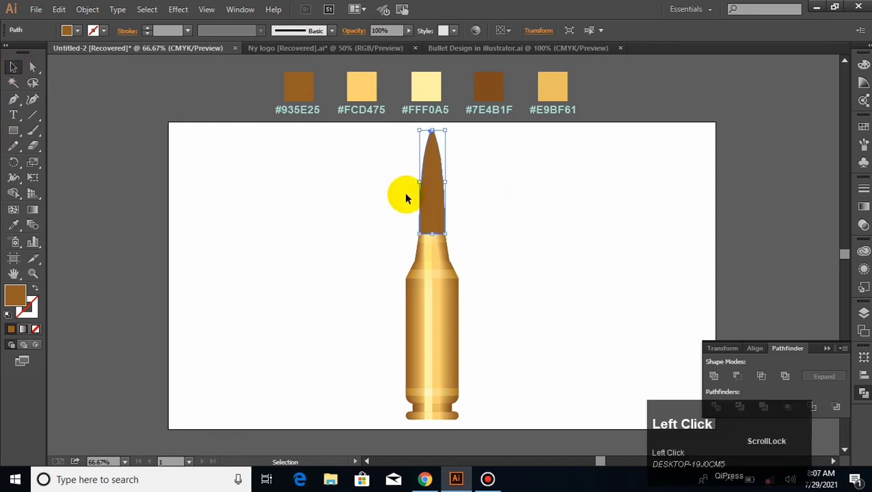
left_click(58, 10)
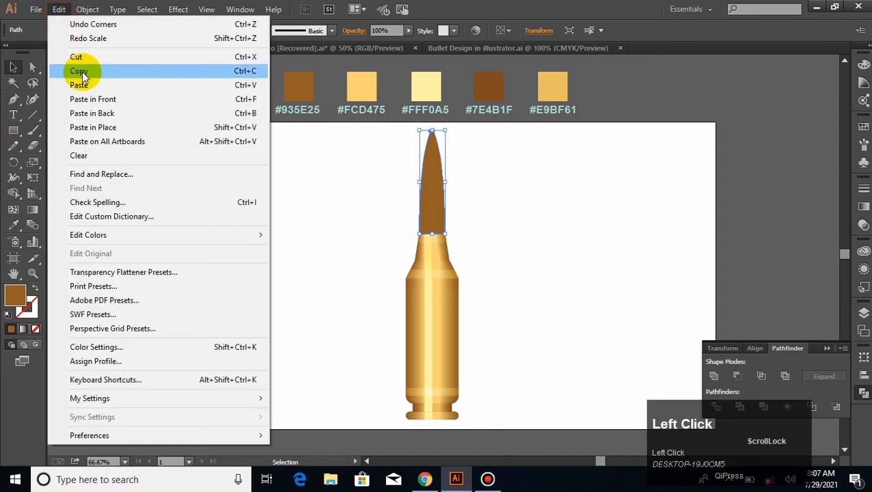
left_click(82, 74)
left_click(59, 10)
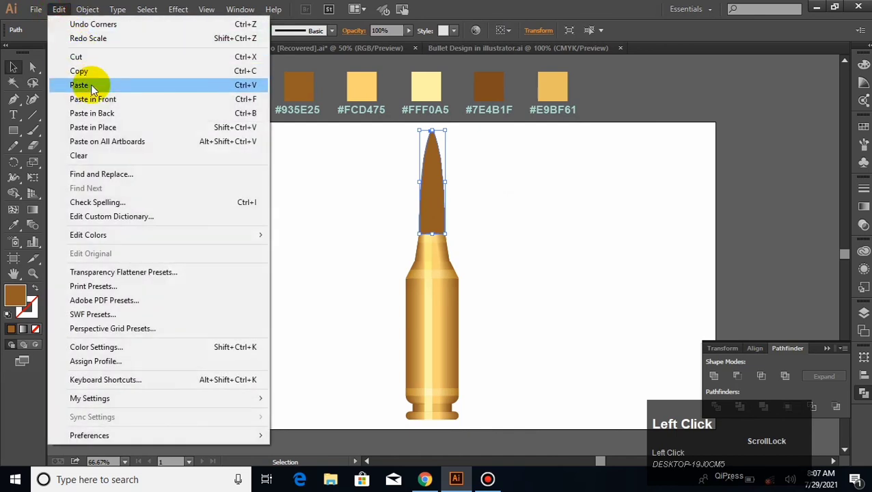
left_click(101, 100)
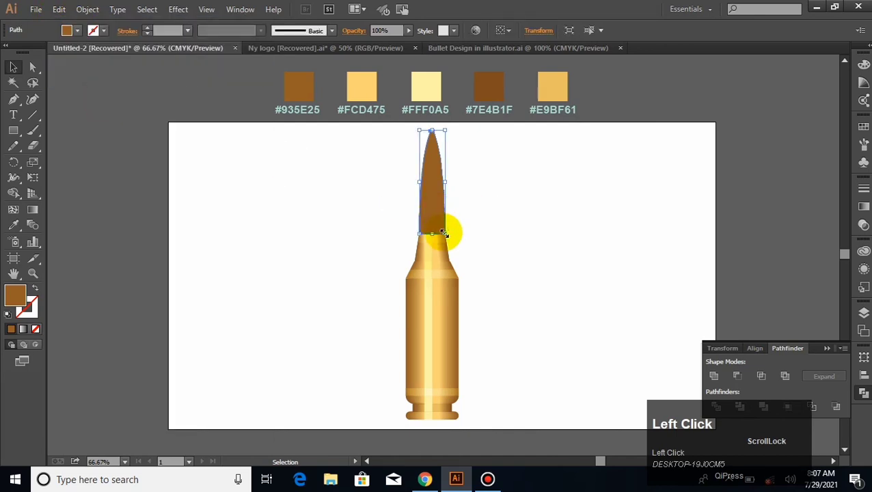
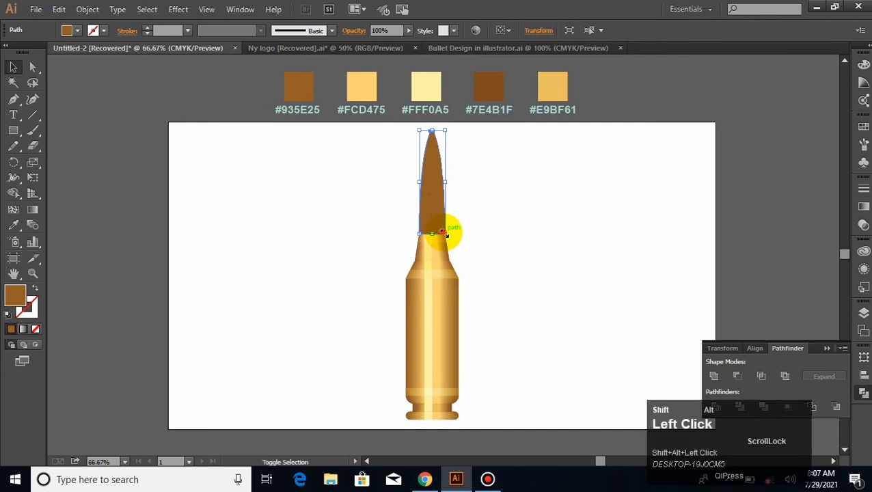
Step: Scale the pasted tip copy down proportionally about its centre and move its base onto the base of the original tip
left_click_drag(444, 234, 437, 207)
left_click(502, 208)
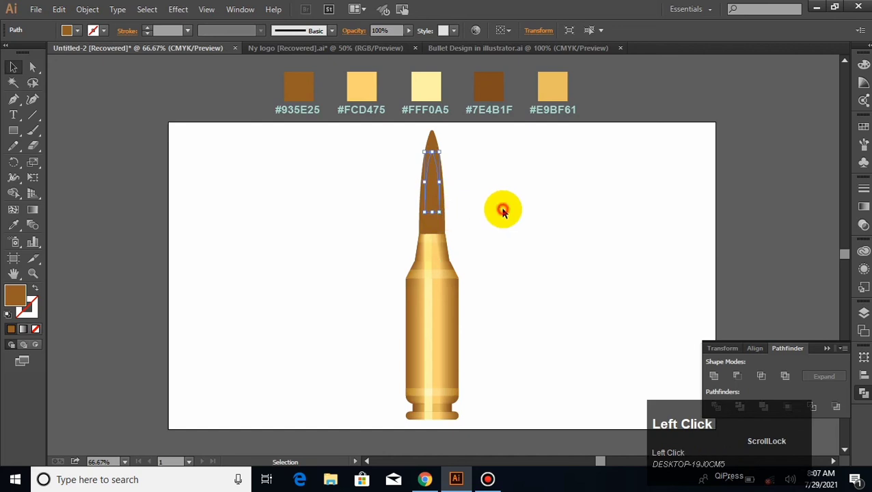
left_click(437, 193)
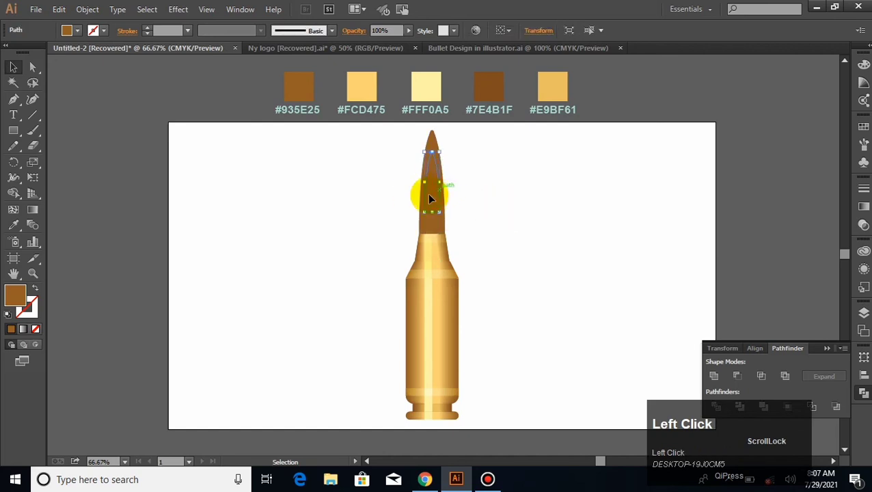
left_click_drag(429, 198, 432, 220)
left_click(474, 212)
Step: Stretch the inner tip copy upward to just below the apex and narrow it slightly, equally on both sides
left_click(428, 204)
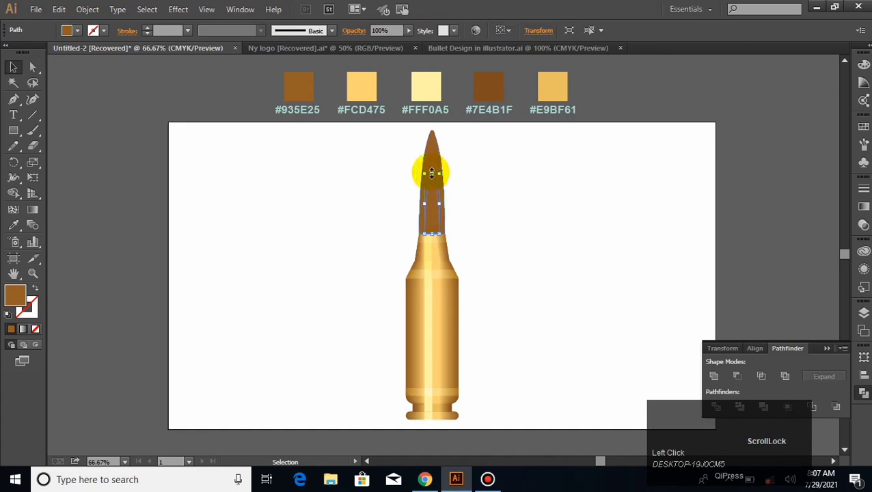
left_click_drag(431, 172, 432, 139)
left_click(487, 172)
left_click(434, 198)
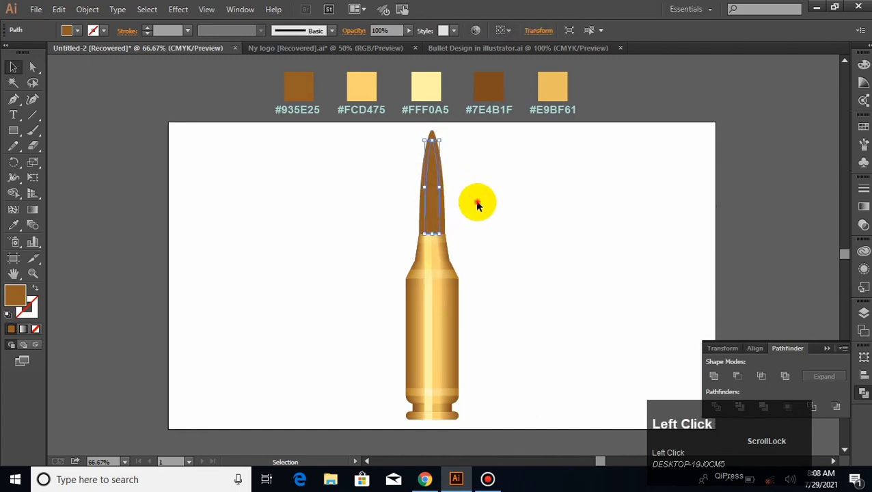
left_click(477, 205)
left_click(444, 196)
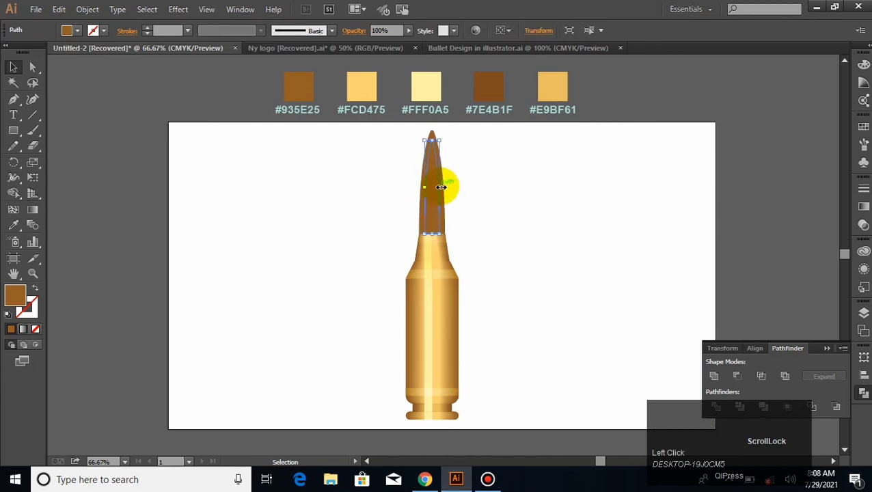
key("alt")
left_click_drag(441, 186, 447, 188)
left_click(496, 199)
Step: Fill the inner tip copy with the #FCD475 swatch colour and deselect it
left_click(434, 201)
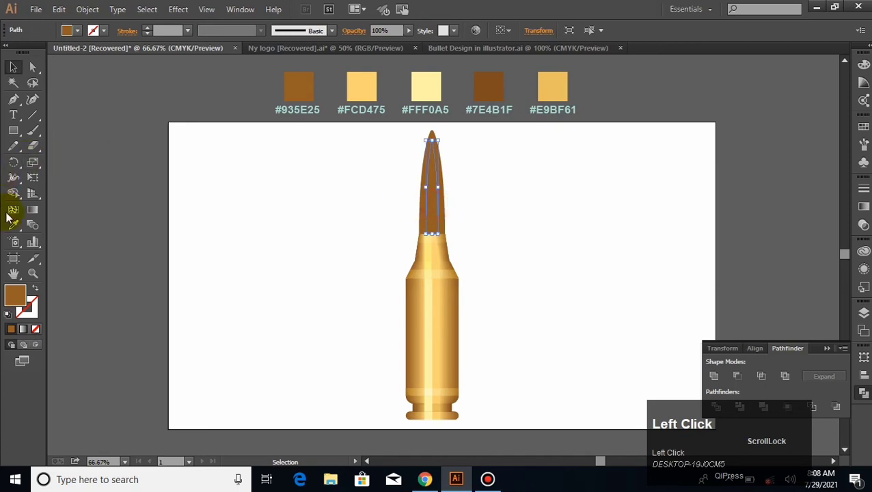
left_click(13, 225)
left_click(353, 79)
left_click(13, 66)
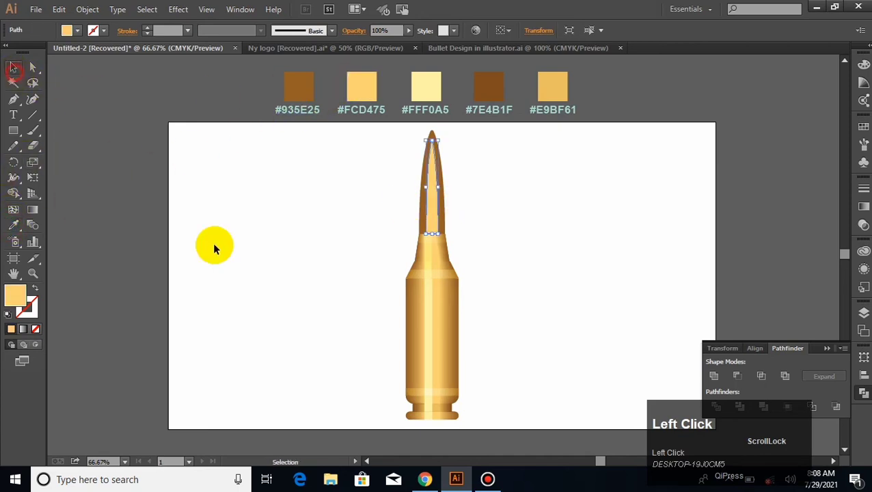
left_click(283, 234)
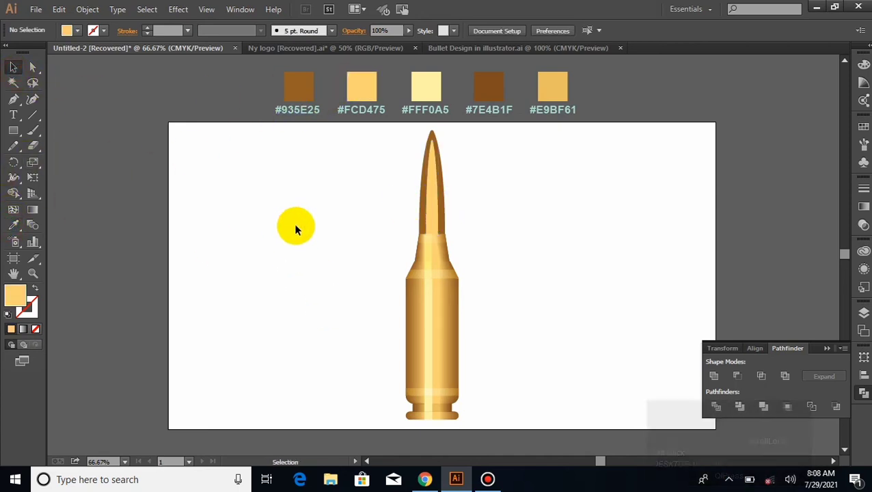
Step: Blend the brown outer tip with the gold inner tip and deselect the result
left_click_drag(464, 159, 427, 185)
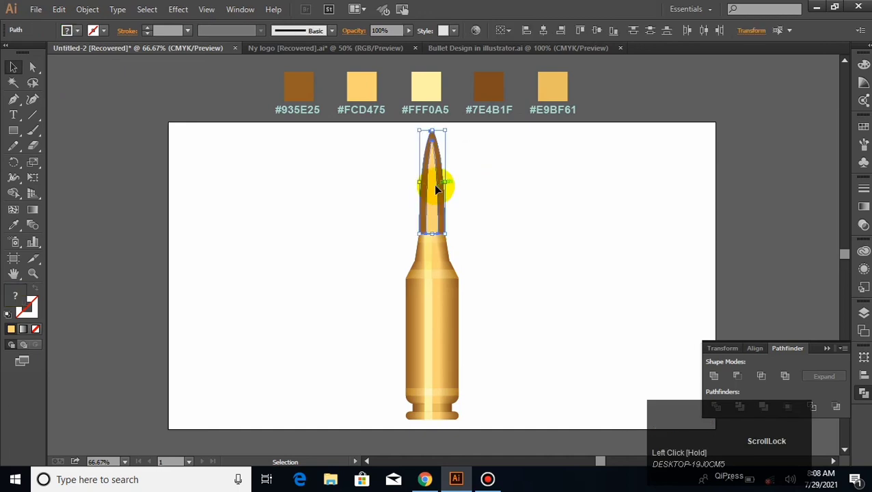
left_click(88, 9)
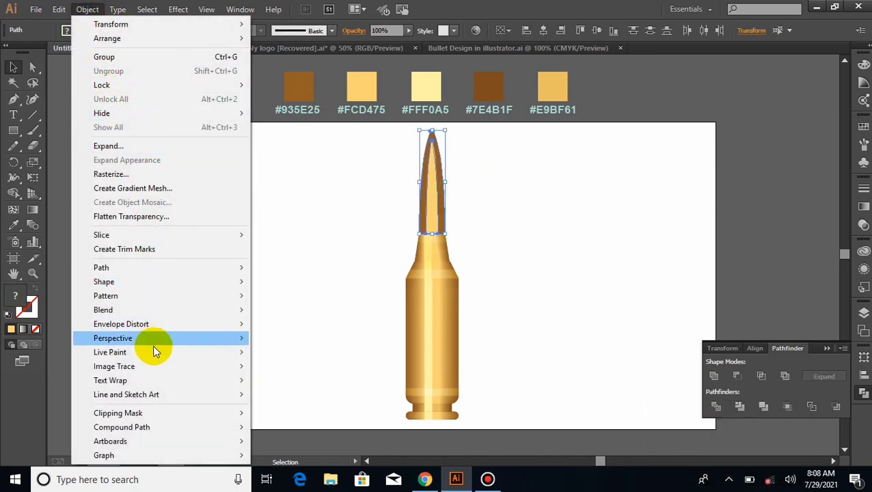
mouse_move(175, 310)
left_click(261, 308)
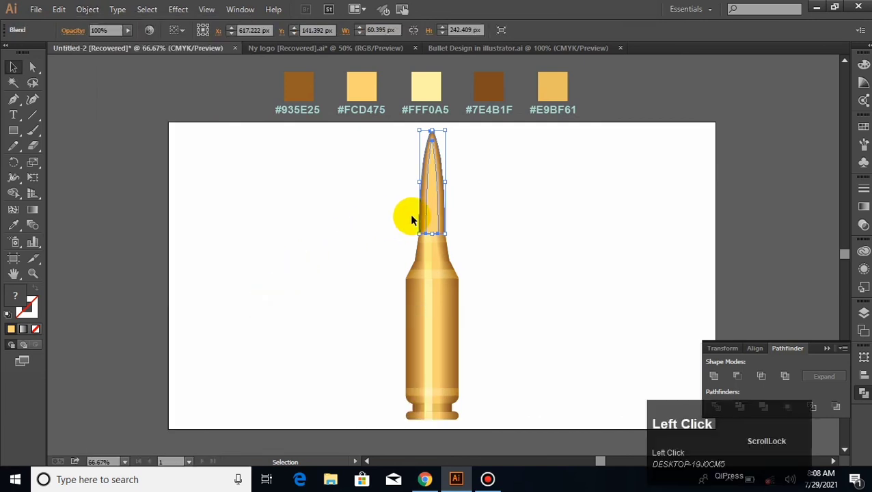
left_click(504, 195)
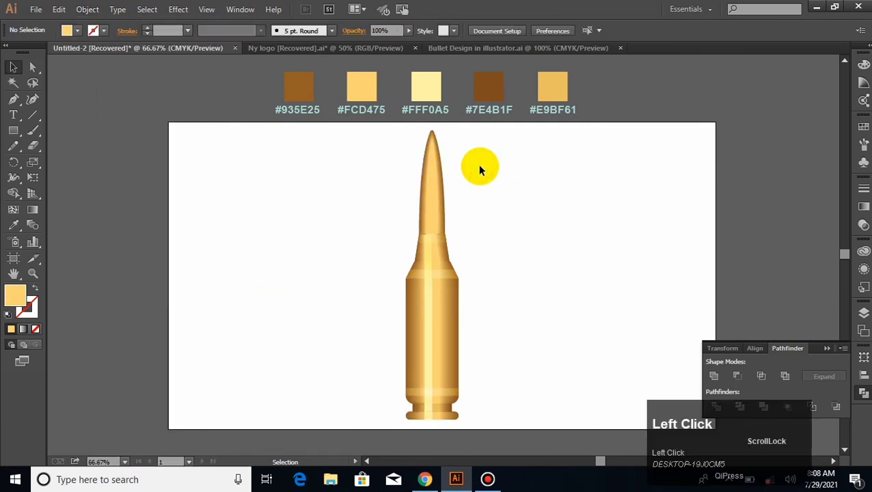
Step: Nudge an apex anchor point of the blend's inner gold shape up 4 px and deselect it
left_click(430, 157)
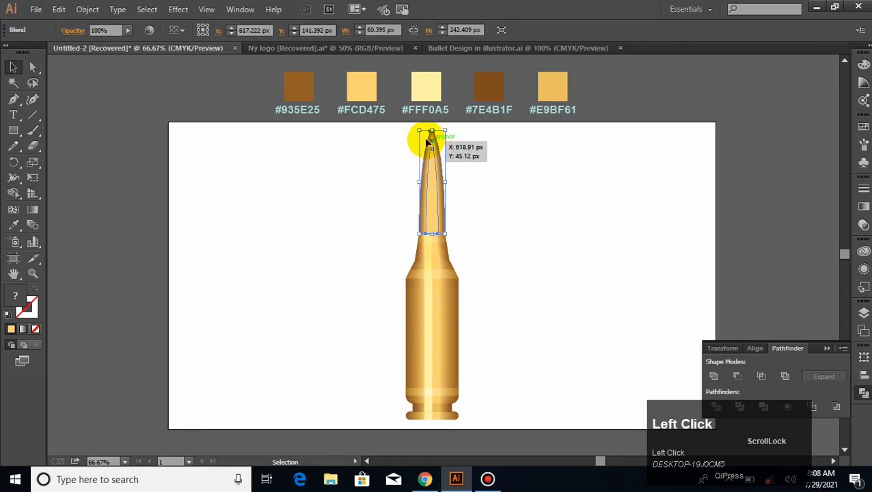
left_click(34, 70)
left_click(185, 147)
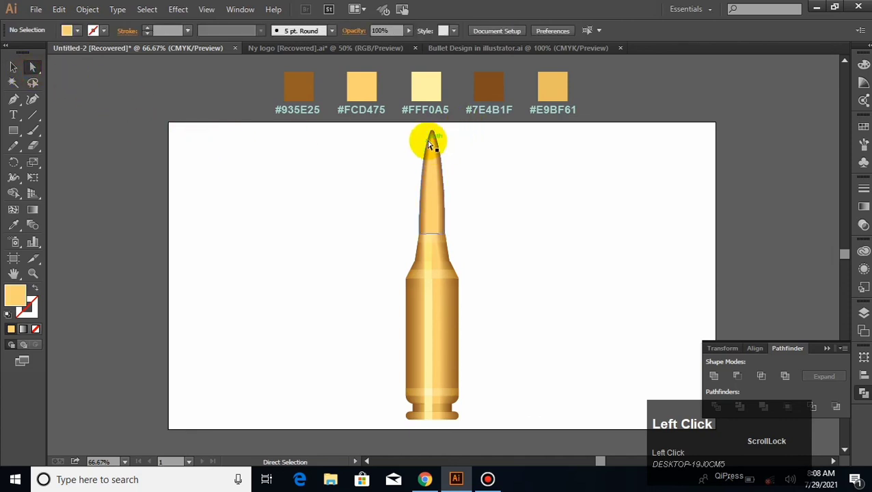
left_click(432, 140)
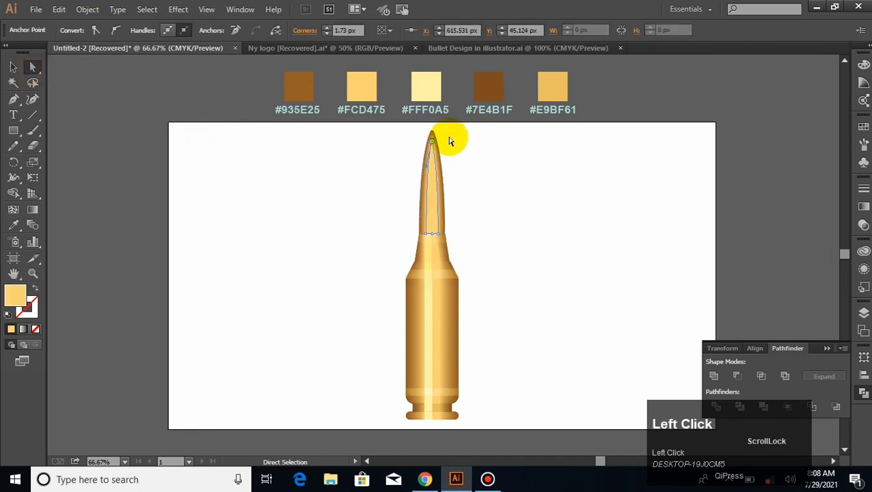
left_click(501, 141)
left_click(432, 140)
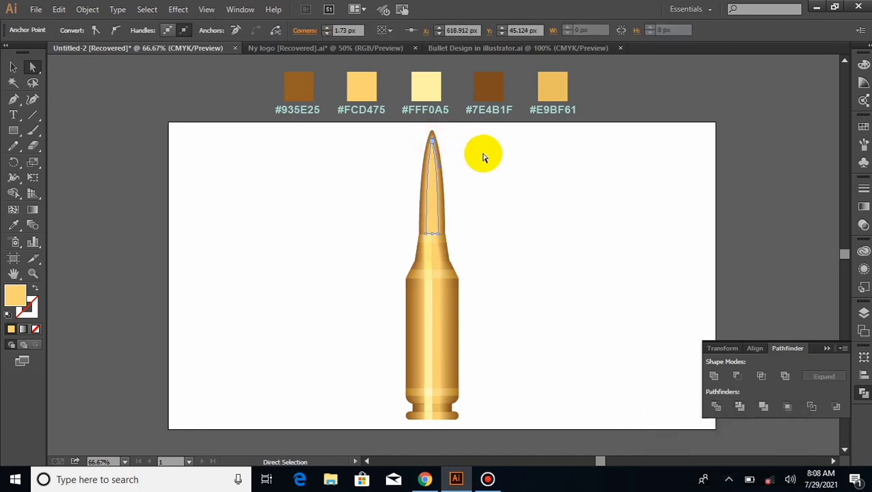
key("Up")
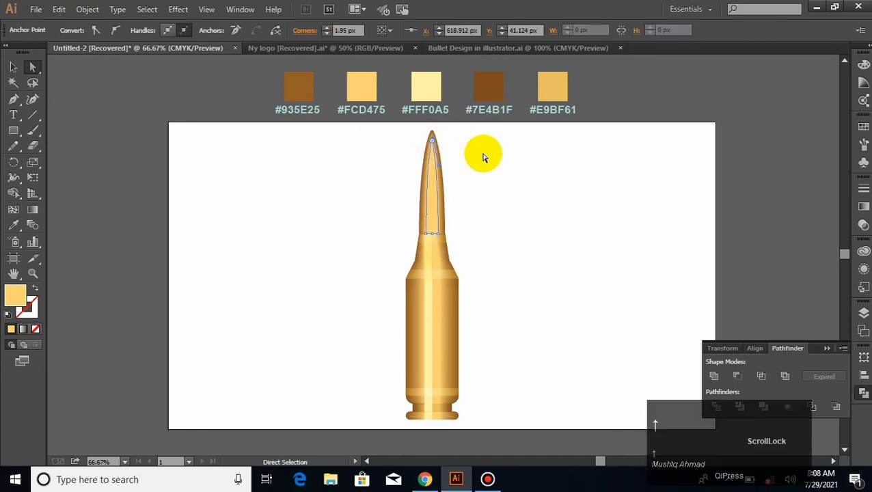
left_click(13, 67)
left_click(302, 233)
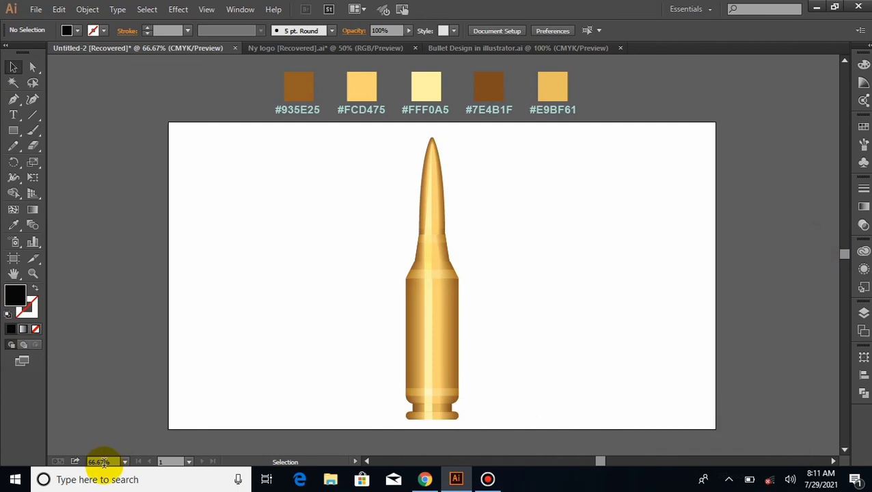
left_click_drag(101, 461, 78, 464)
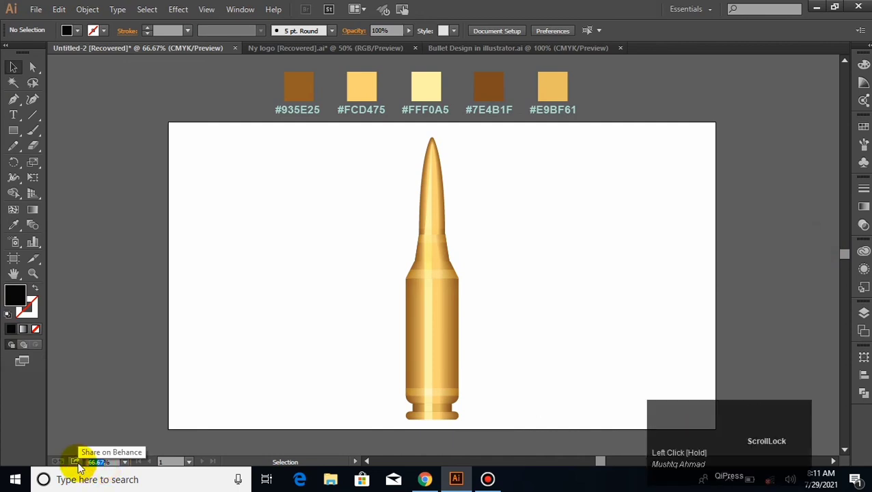
type("80")
left_click(277, 332)
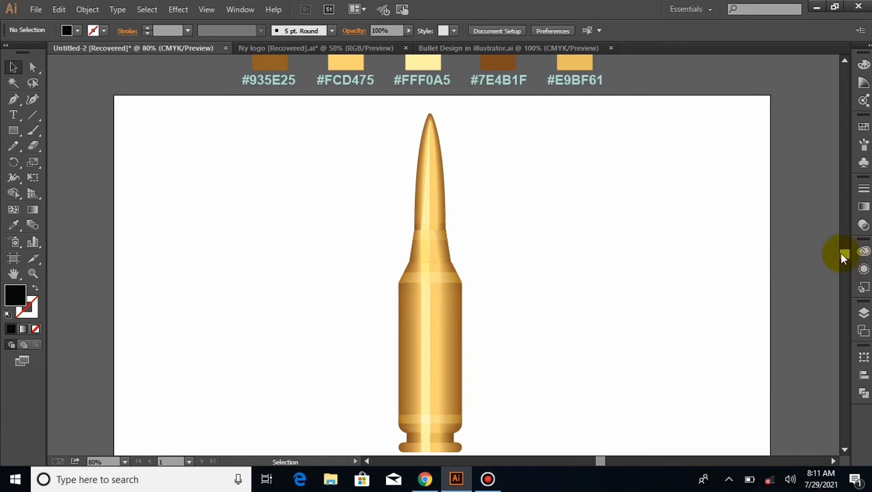
left_click_drag(843, 253, 844, 261)
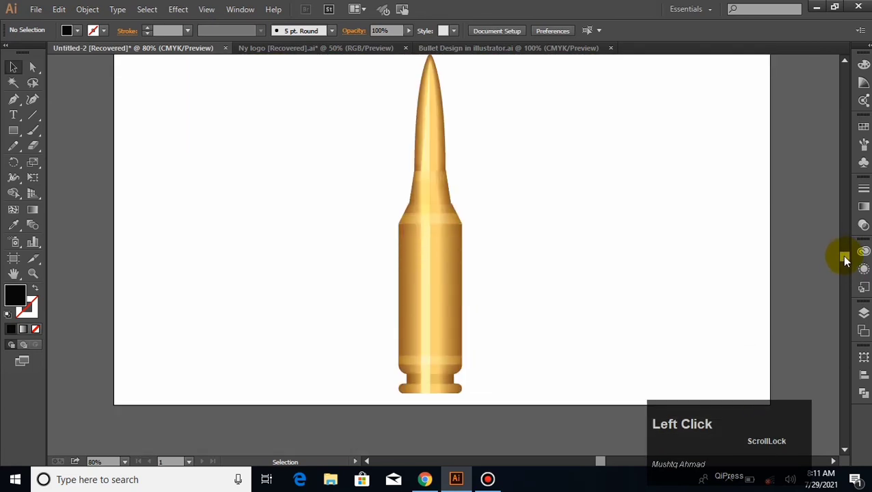
key("ctrl+equal")
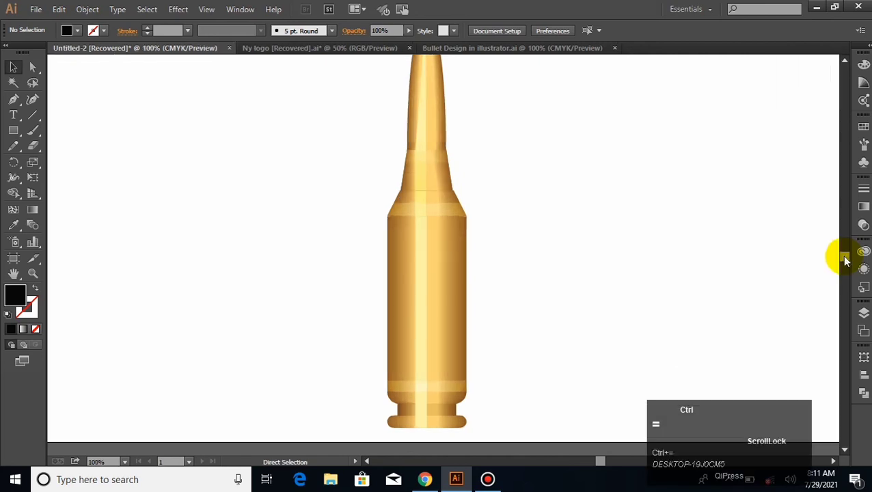